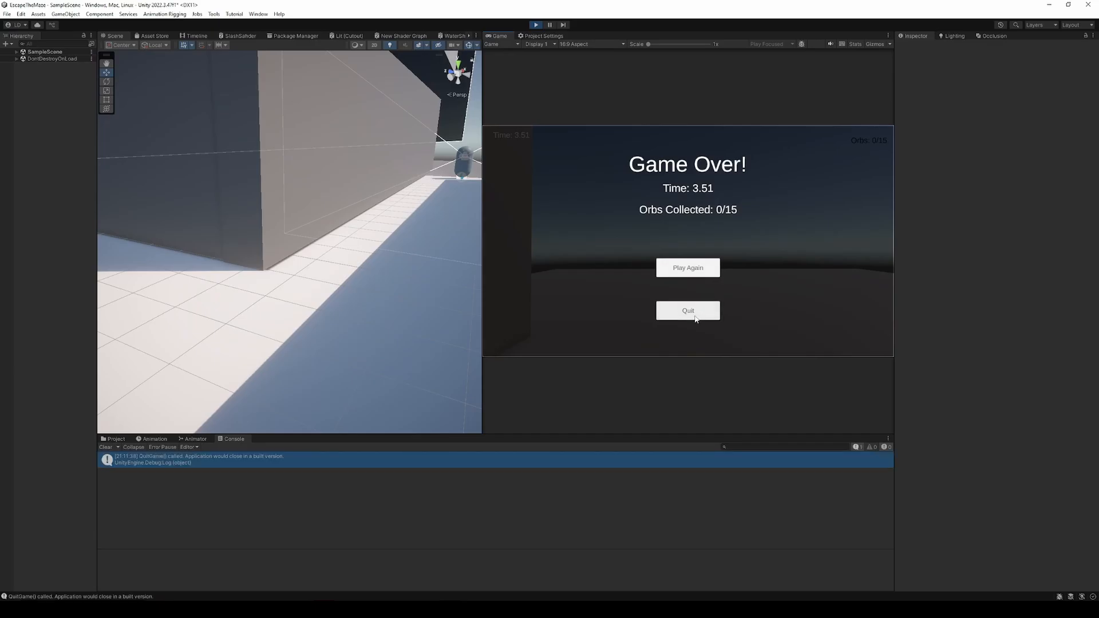
# Stop the running game, widen the Scene view and turn it to look around the maze.
pyautogui.click(536, 25)
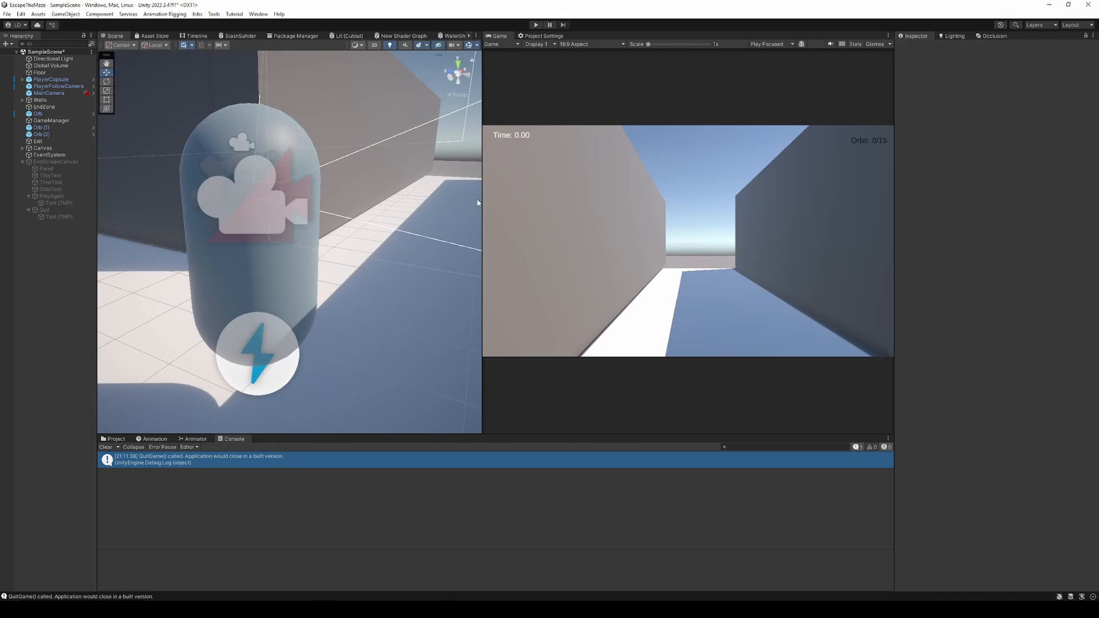
pyautogui.moveTo(483, 204); pyautogui.dragTo(833, 207)
pyautogui.moveTo(622, 212); pyautogui.dragTo(324, 147, button='right')
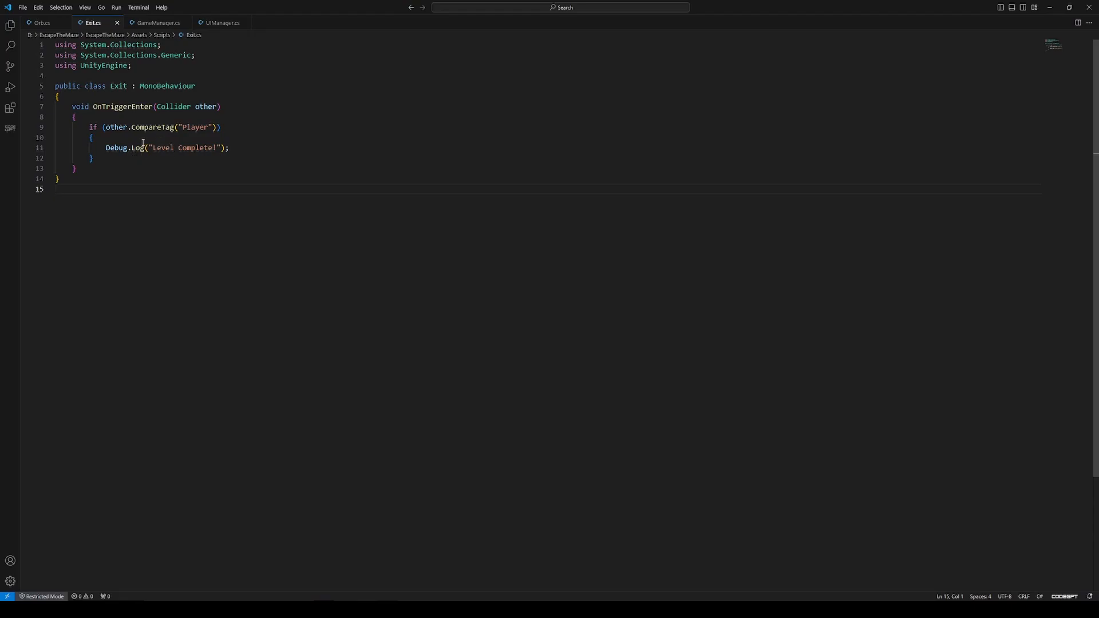
# In Exit.cs in Visual Studio Code, replace the Debug.Log("Level Complete!") call inside the Player tag check with GameManager.Instance.EndGame().
pyautogui.moveTo(103, 150); pyautogui.dragTo(237, 159)
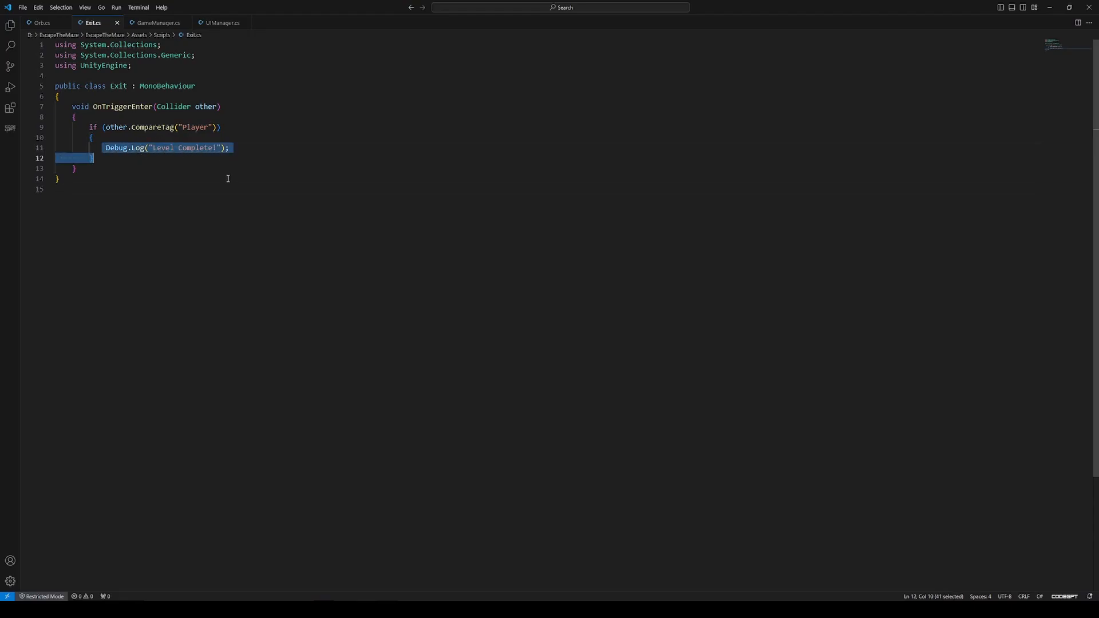
pyautogui.click(228, 179)
pyautogui.moveTo(230, 149); pyautogui.dragTo(107, 148)
pyautogui.write('GameManager')
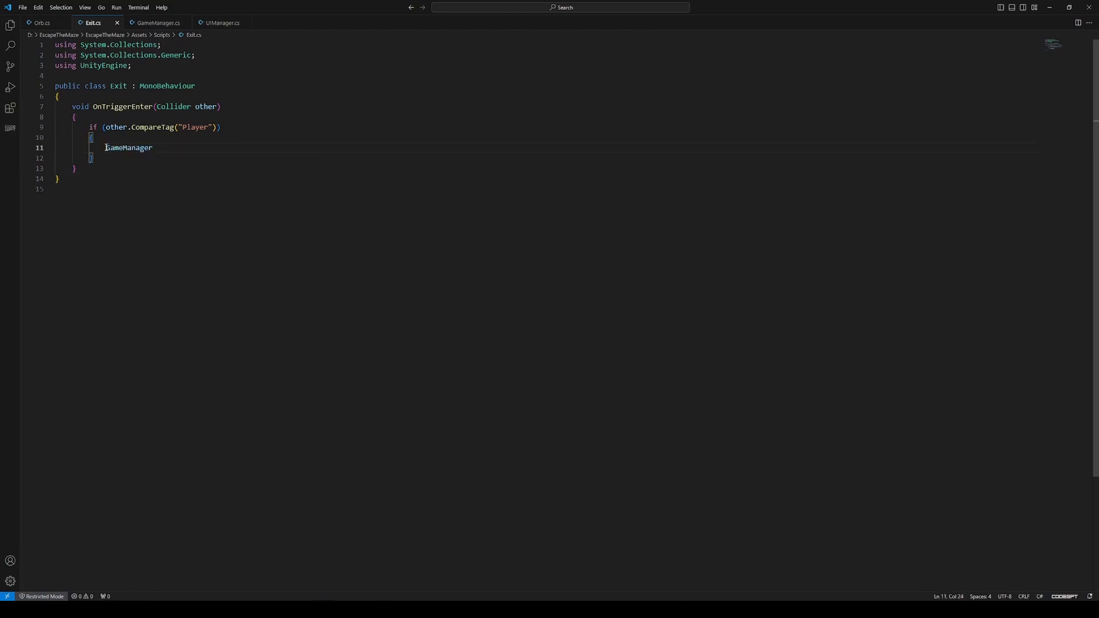
pyautogui.write('.Ins')
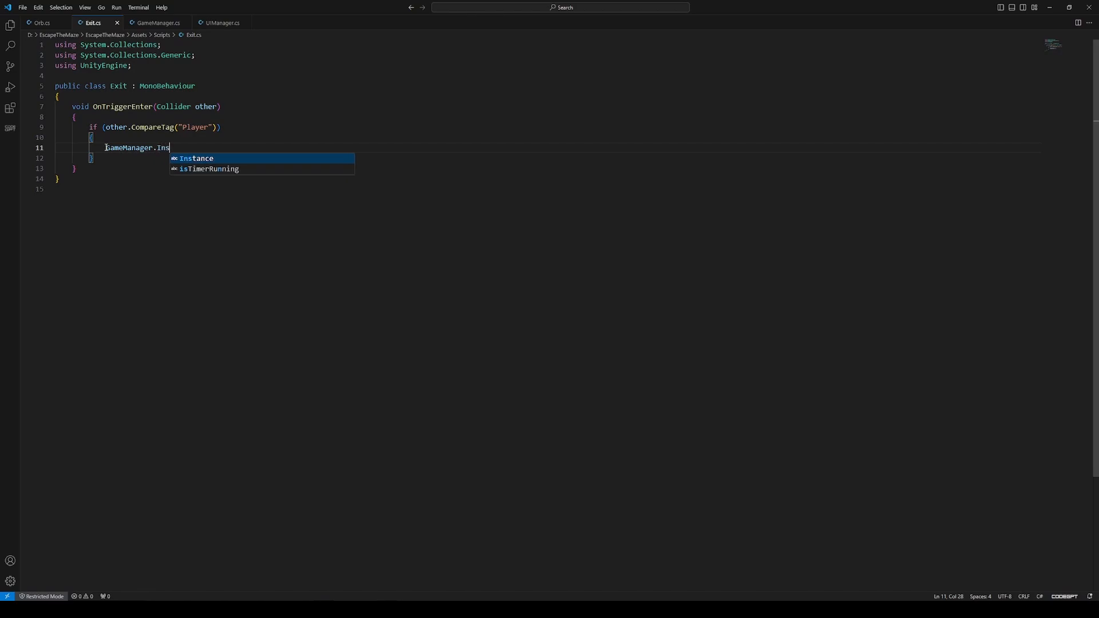
pyautogui.write('tance')
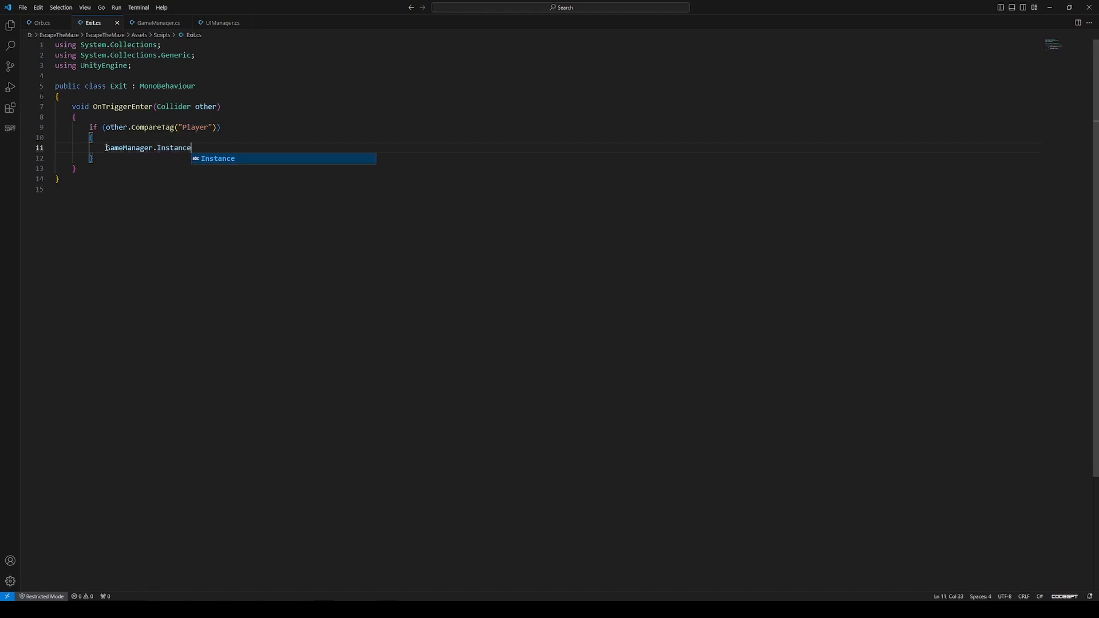
pyautogui.write('.EndGame')
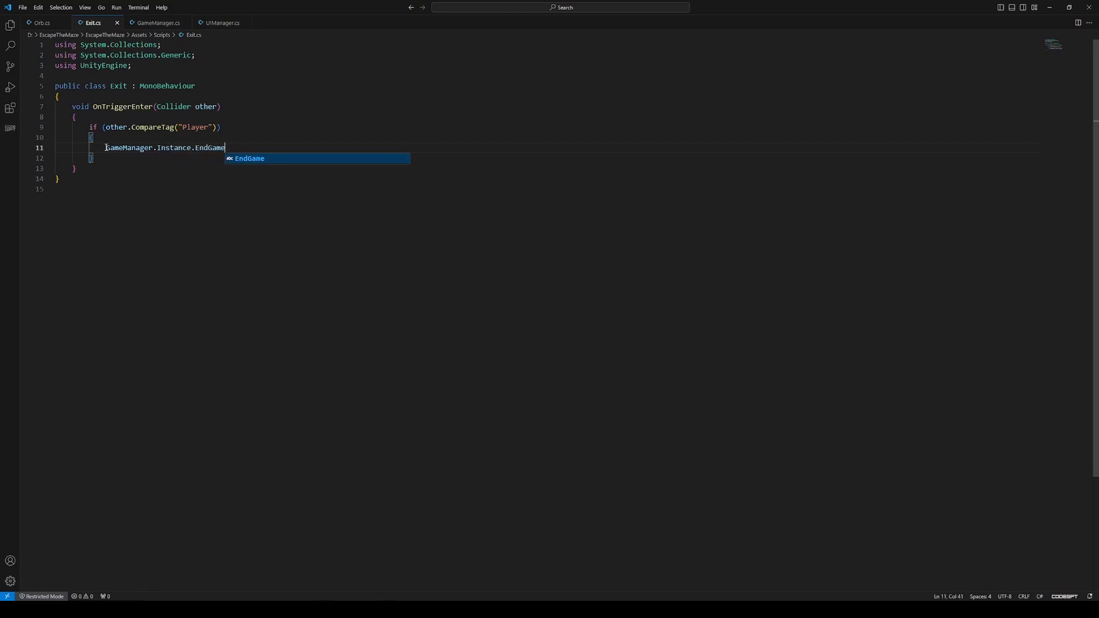
pyautogui.press('Escape')
pyautogui.write('()')
# In GameManager.cs, declare a public GameObject field endScreenCanvas below the isTimerRunning field.
pyautogui.click(155, 23)
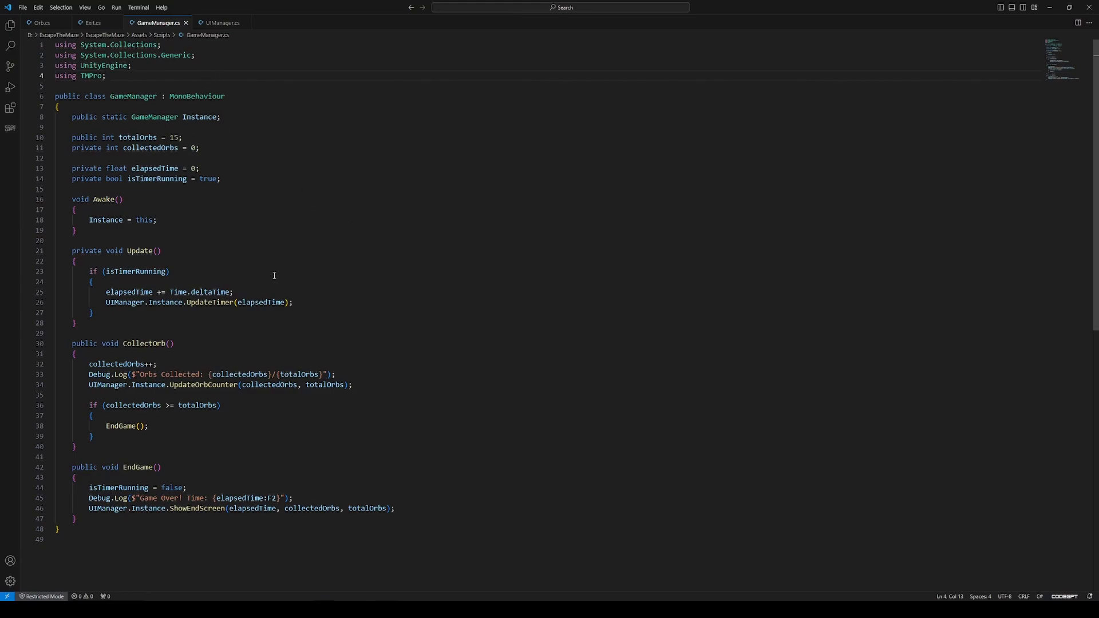
pyautogui.click(251, 183)
pyautogui.press('Return')
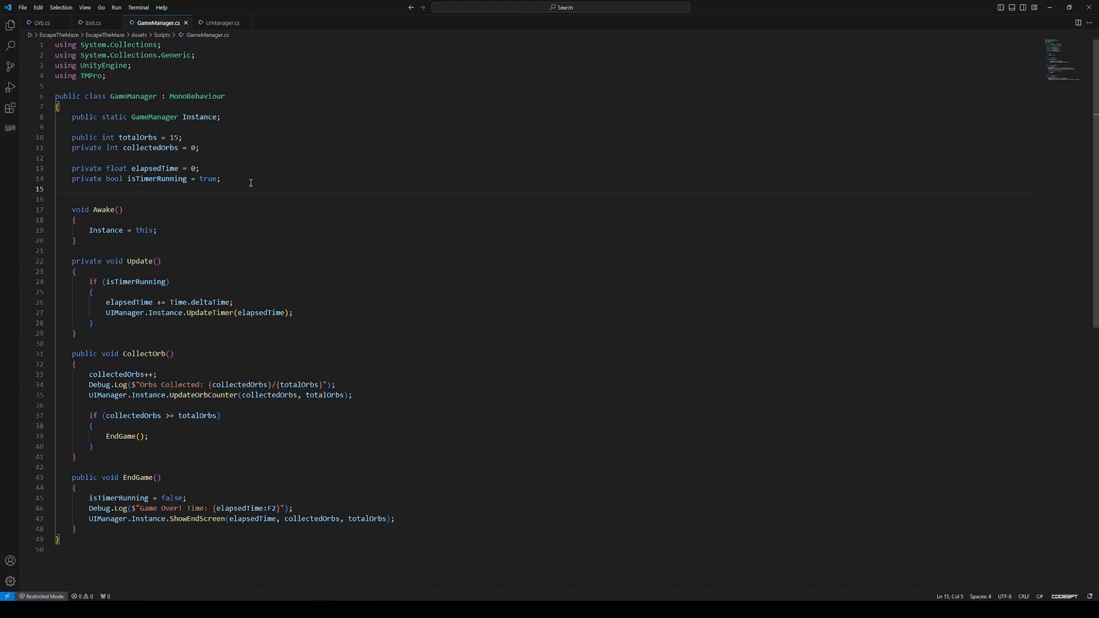
pyautogui.press('Return')
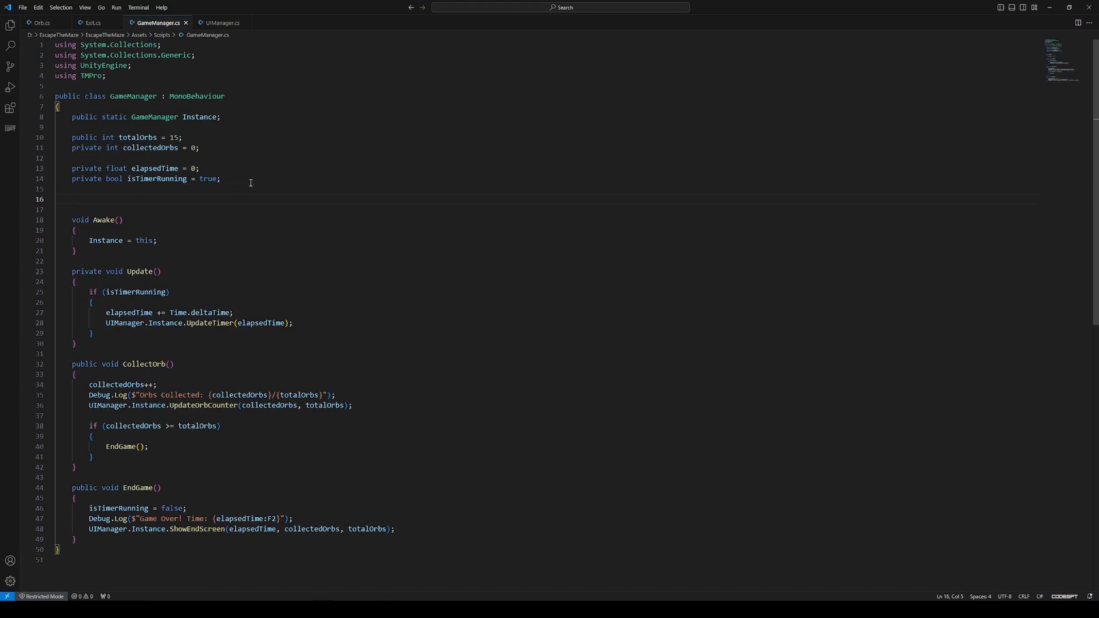
pyautogui.write('public GameO')
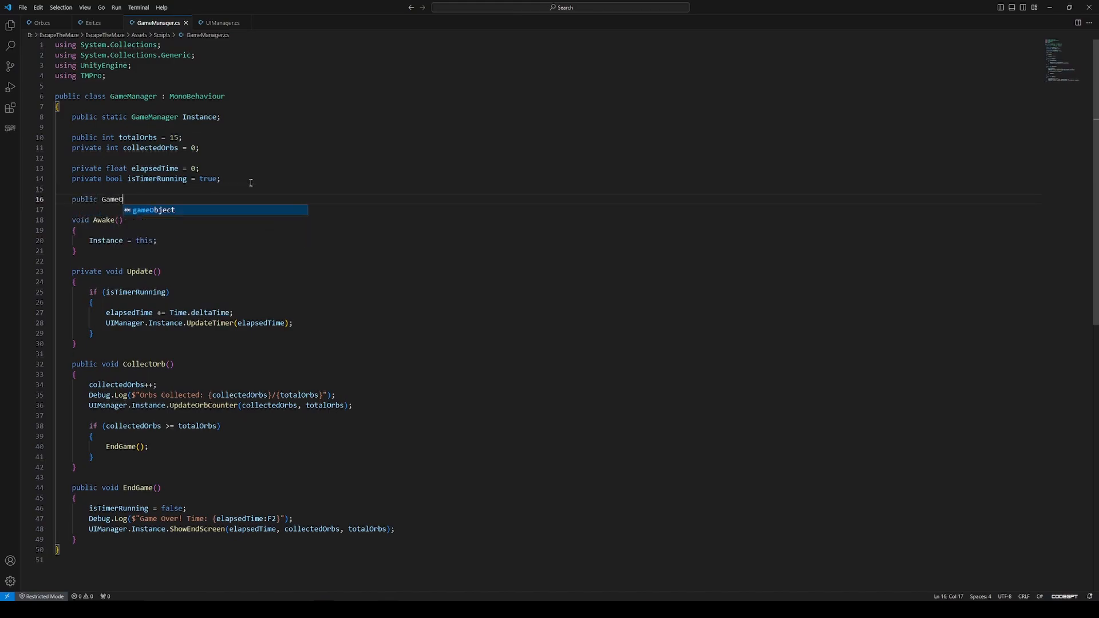
pyautogui.write('bject endS')
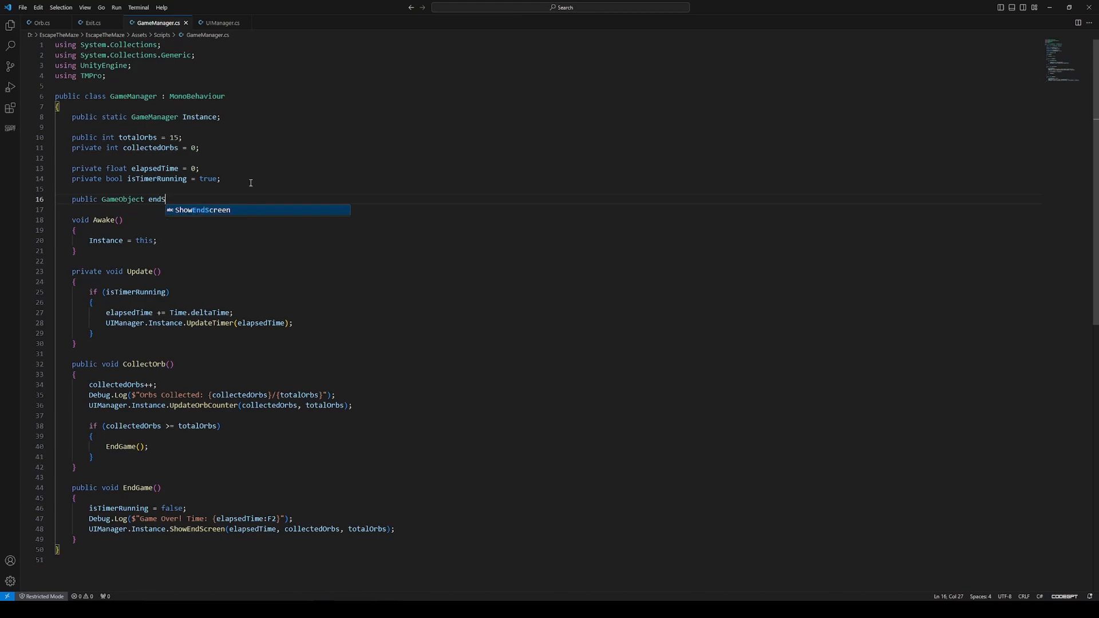
pyautogui.write('creenCanvas;')
pyautogui.press('Return')
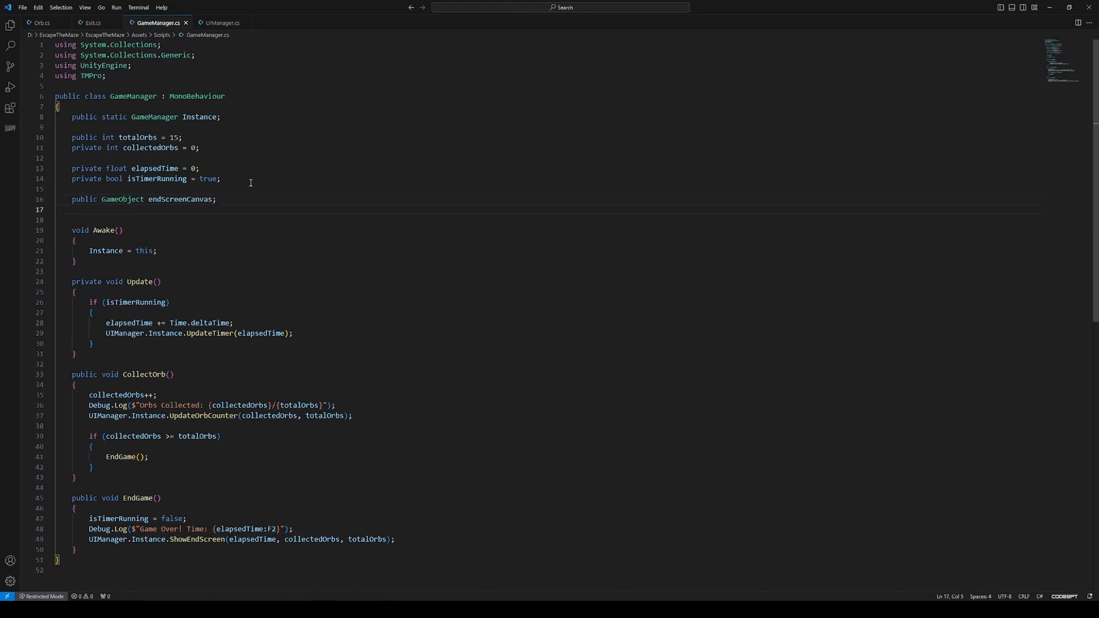
# Declare two public fields below endScreenCanvas: TectMeshProUGUI timeText and TextMeshProUGUI orbsText.
pyautogui.write('public TectMeshProUGUI timeText;')
pyautogui.press('Return')
pyautogui.write('pub')
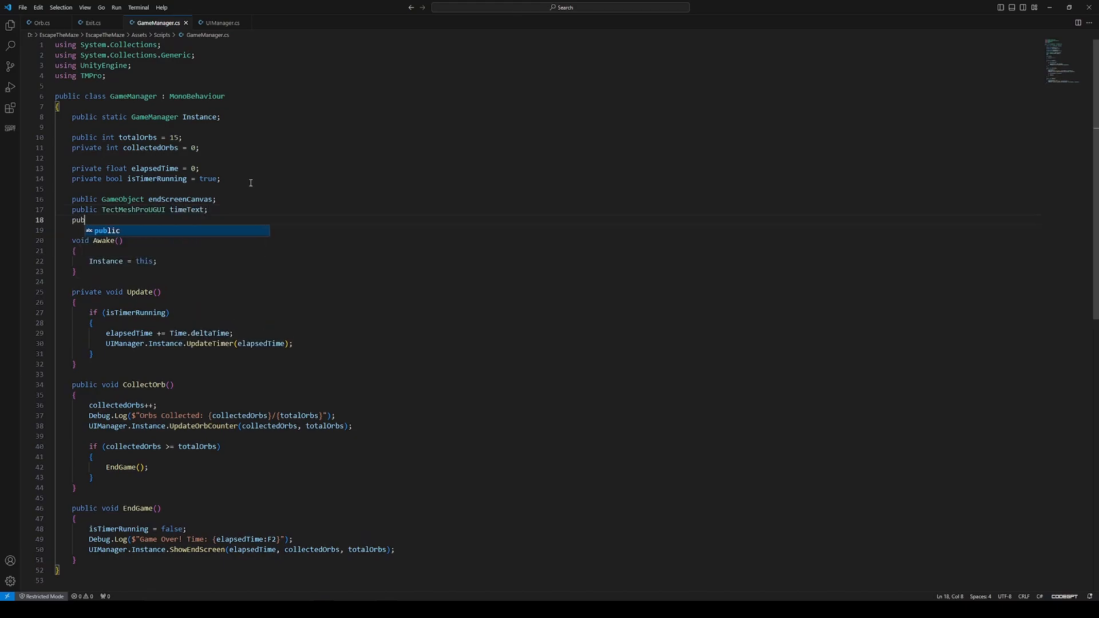
pyautogui.write('lic TextMeshProU')
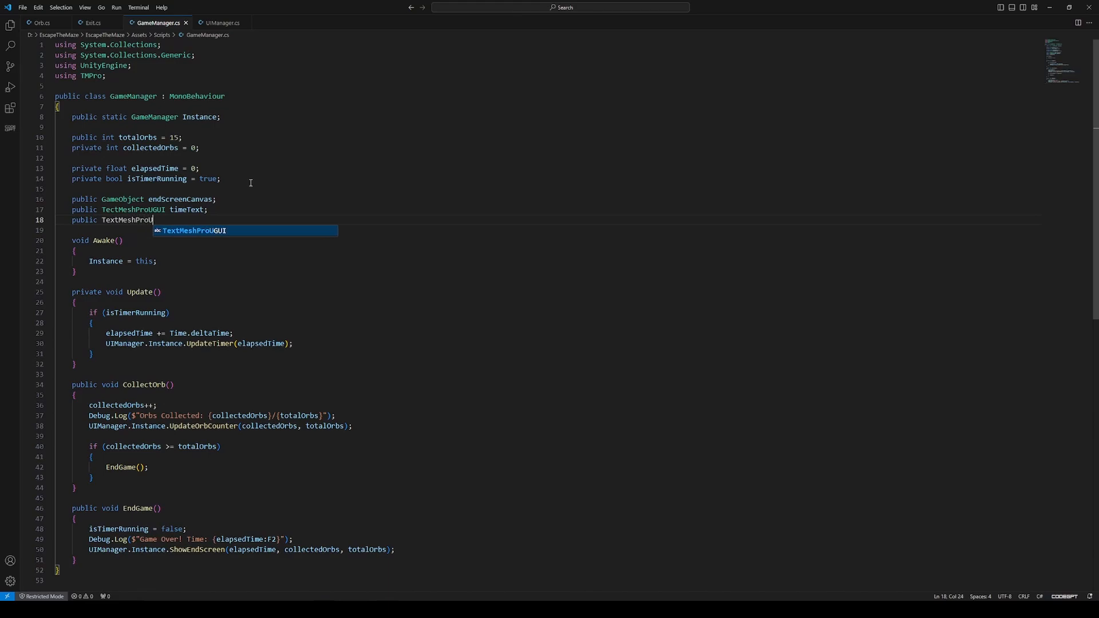
pyautogui.write('GUI orbs')
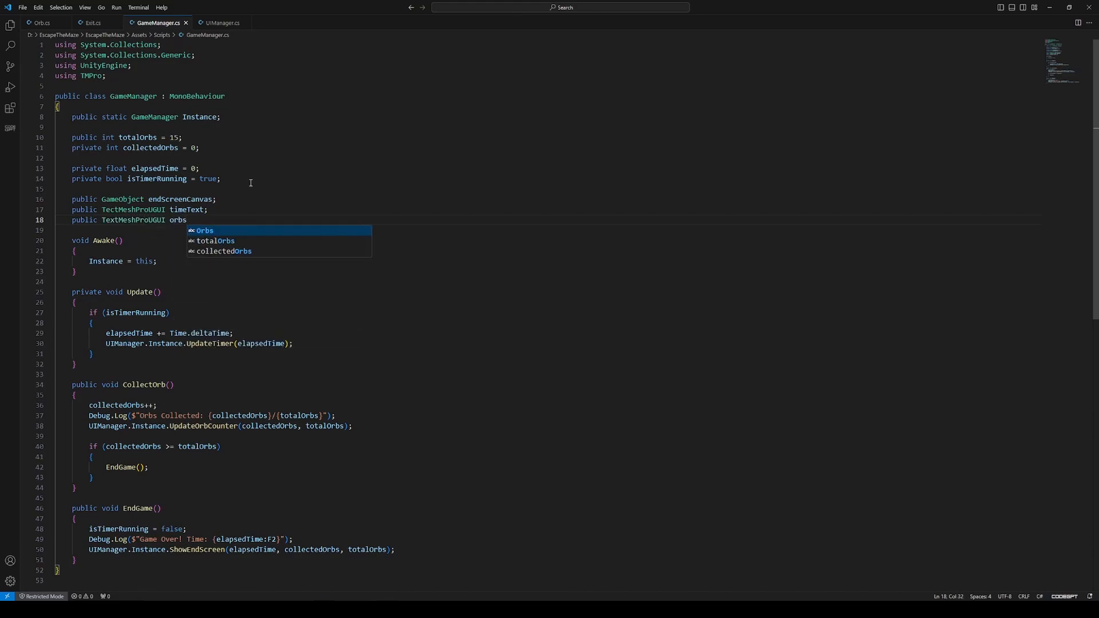
pyautogui.write('Text;')
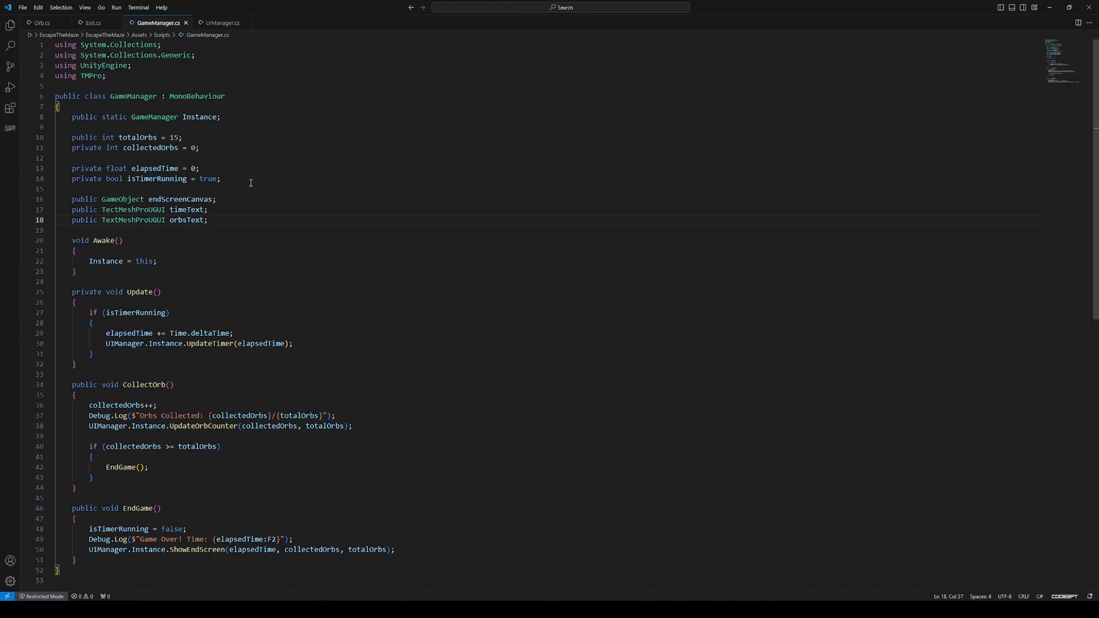
# In EndGame(), add the comment "// Freeze the game" and the line Time.timeScale = 0; after isTimerRunning = false.
pyautogui.scroll(-4, 263, 303)
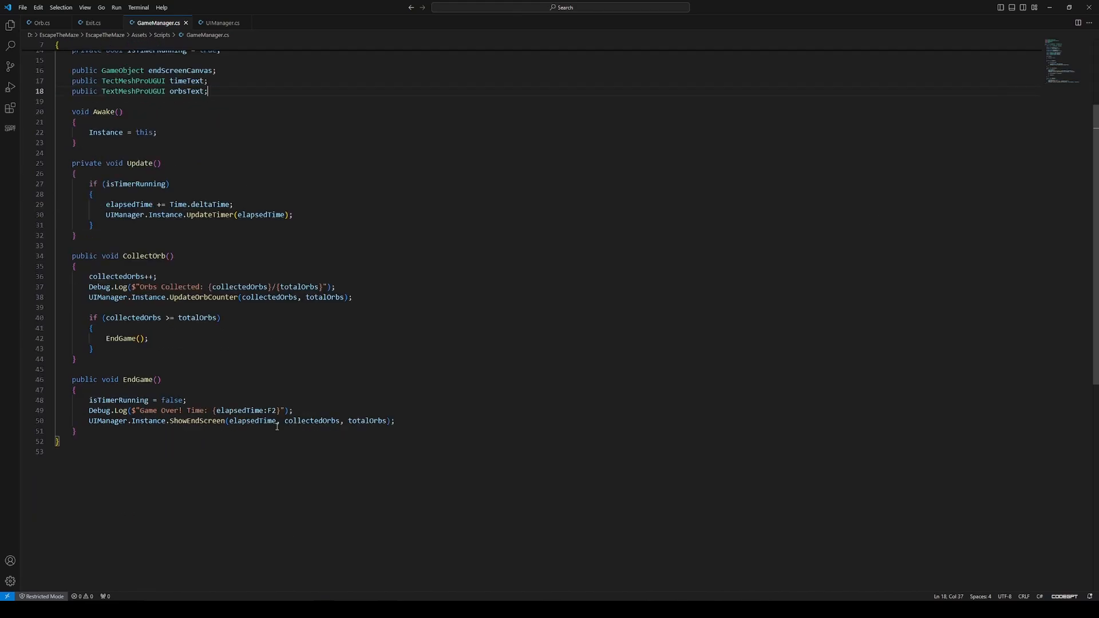
pyautogui.click(72, 380)
pyautogui.keyDown('shift'); pyautogui.click(124, 444); pyautogui.keyUp('shift')
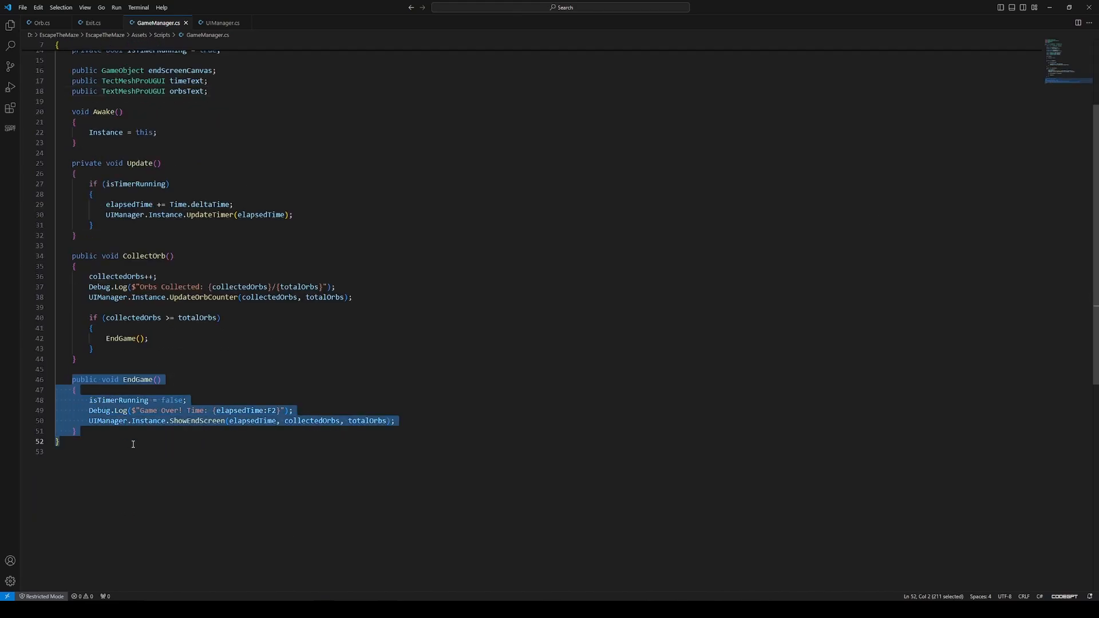
pyautogui.click(155, 451)
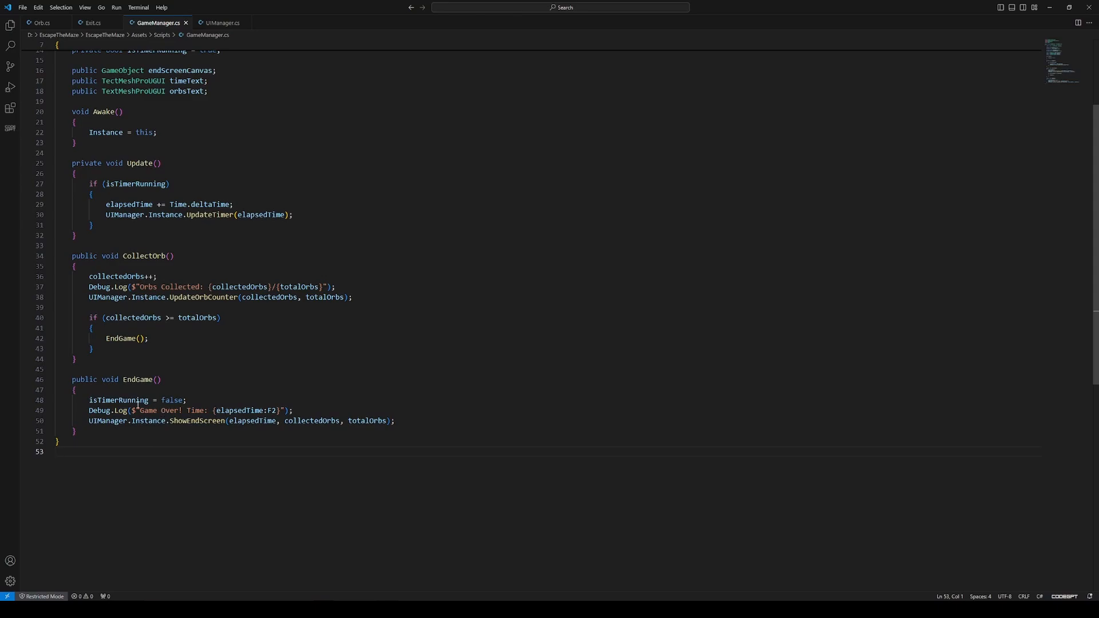
pyautogui.click(231, 402)
pyautogui.press('Return')
pyautogui.press('Return')
pyautogui.write('//')
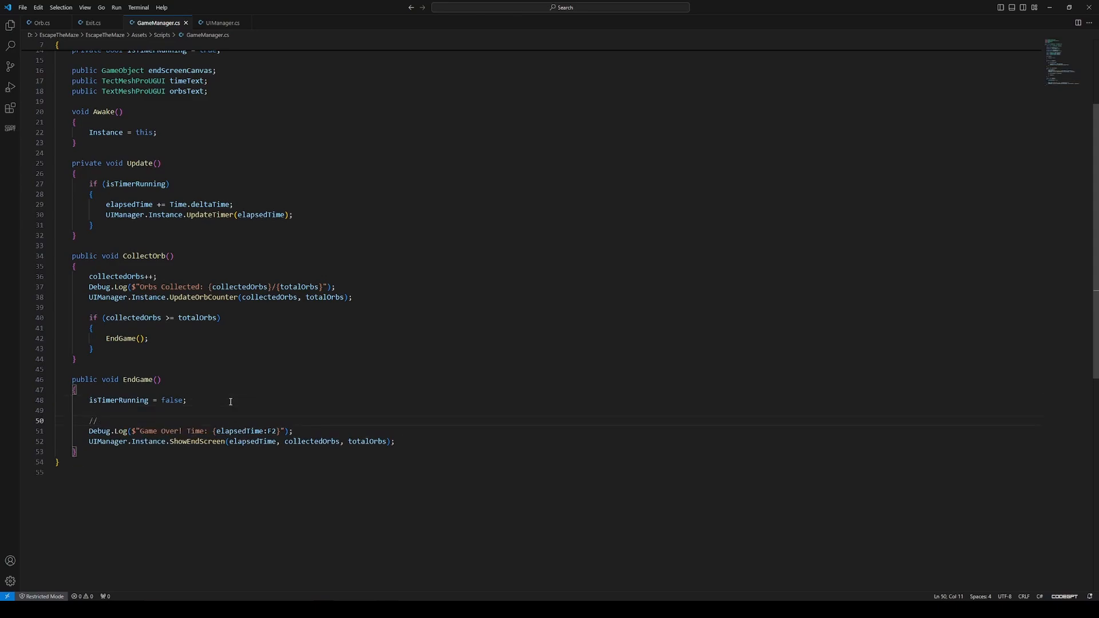
pyautogui.write(' Freeze the game')
pyautogui.press('Return')
pyautogui.write('T')
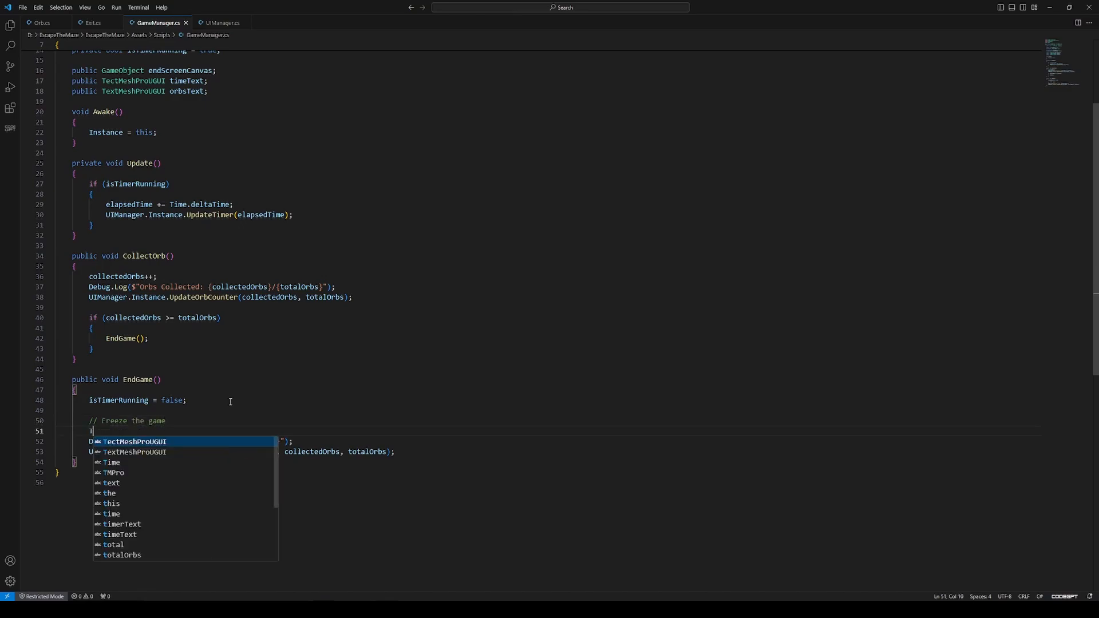
pyautogui.write('ime.timeS')
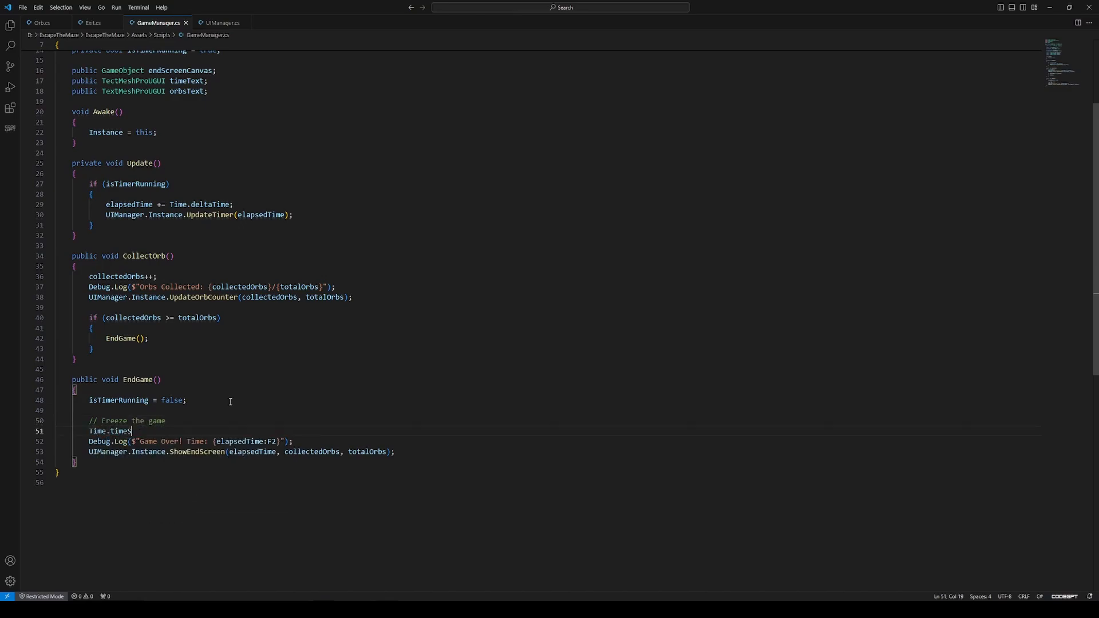
pyautogui.write('cale = 0;')
# Below the time scale line, add the comment "//Show the end screen" and the call endScreenCanvas.SetActive(true);.
pyautogui.press('Return')
pyautogui.press('Return')
pyautogui.write('//')
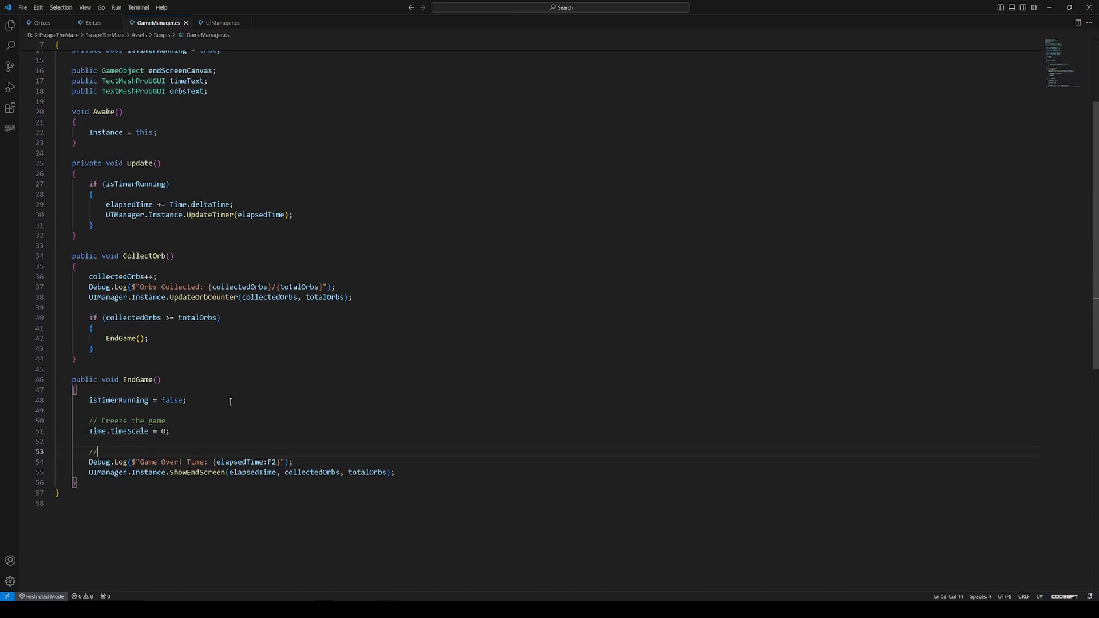
pyautogui.write('Show the end screen')
pyautogui.press('Return')
pyautogui.write('end')
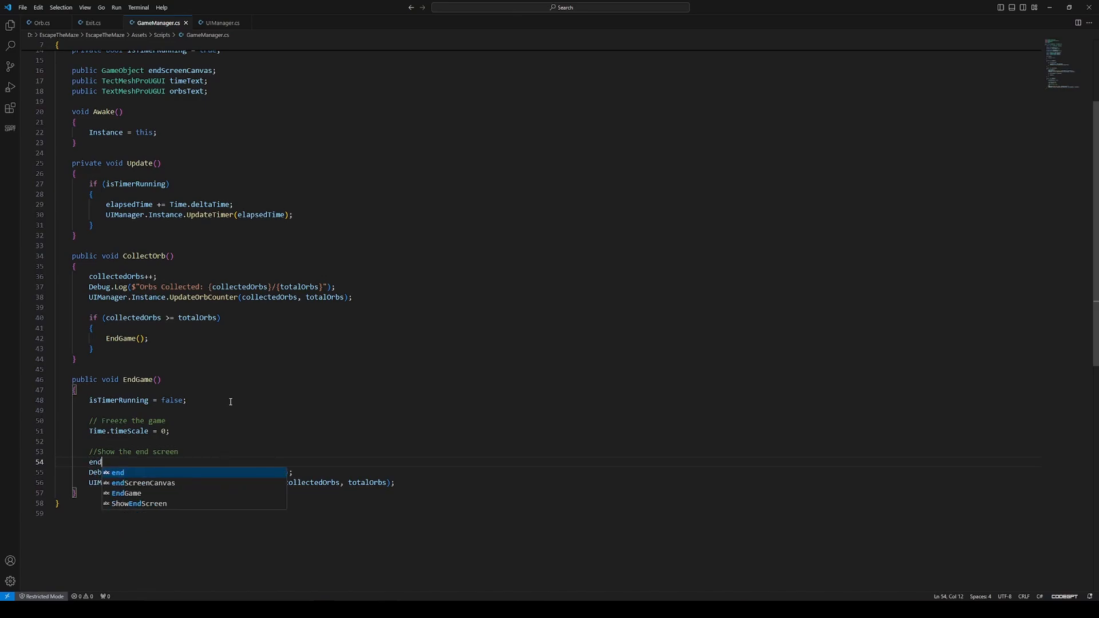
pyautogui.press('Down')
pyautogui.press('Tab')
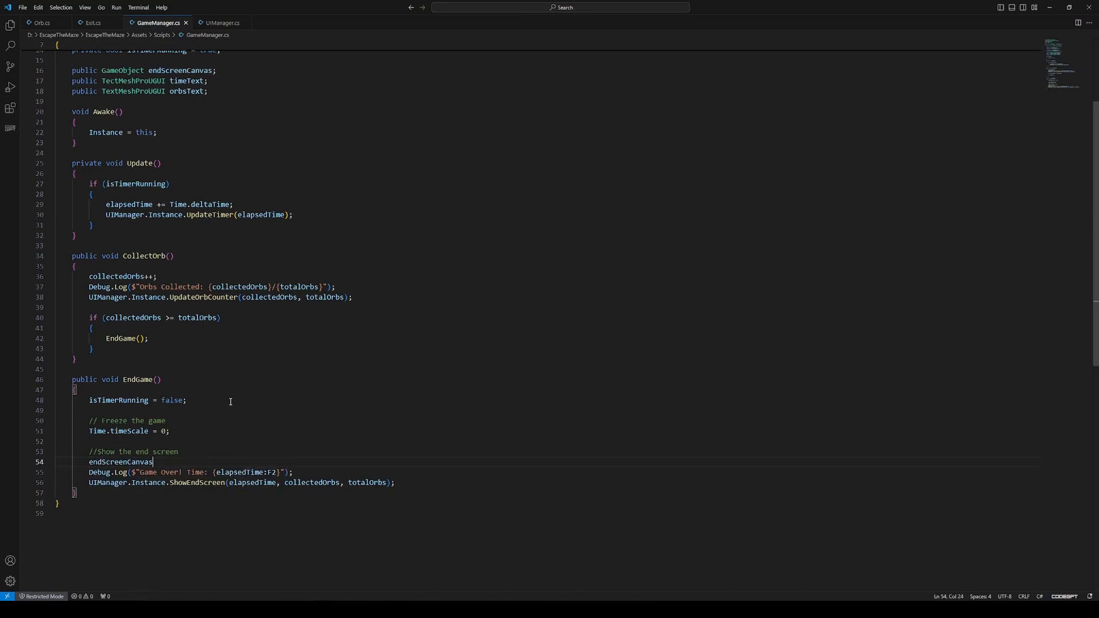
pyautogui.write('.SetActive(true);')
# Add the comment "// Update the end screen with results" and the line timeText.text = $"Time: {elapsedTime:F2}"; after the SetActive call.
pyautogui.press('Return')
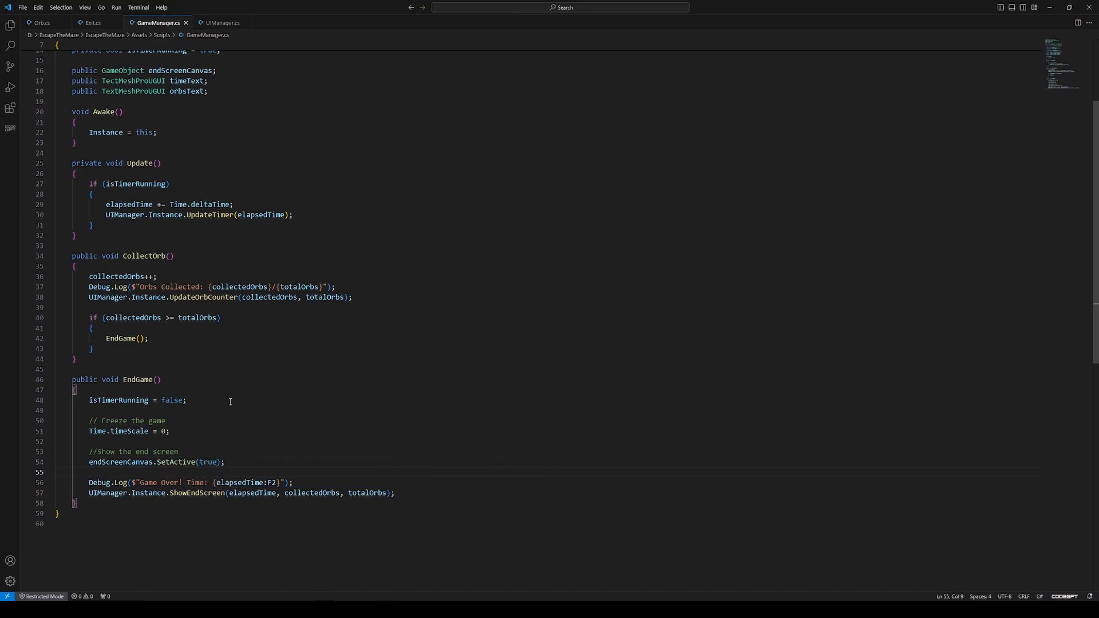
pyautogui.press('Return')
pyautogui.write('//')
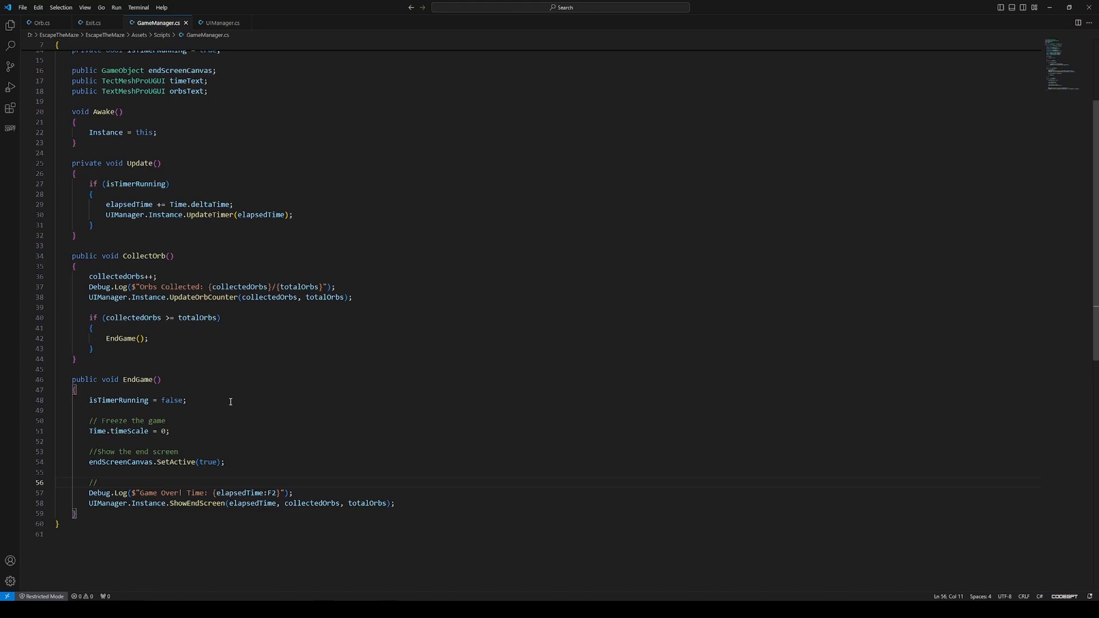
pyautogui.write(' Update the end screen with results')
pyautogui.press('Return')
pyautogui.write('timeText')
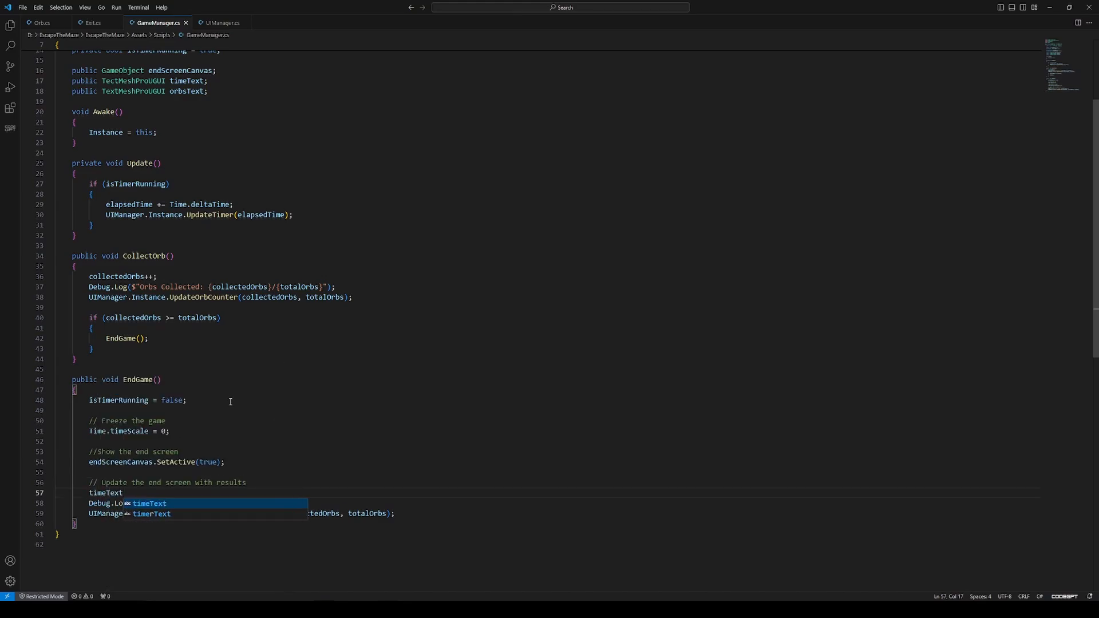
pyautogui.write('.text = $')
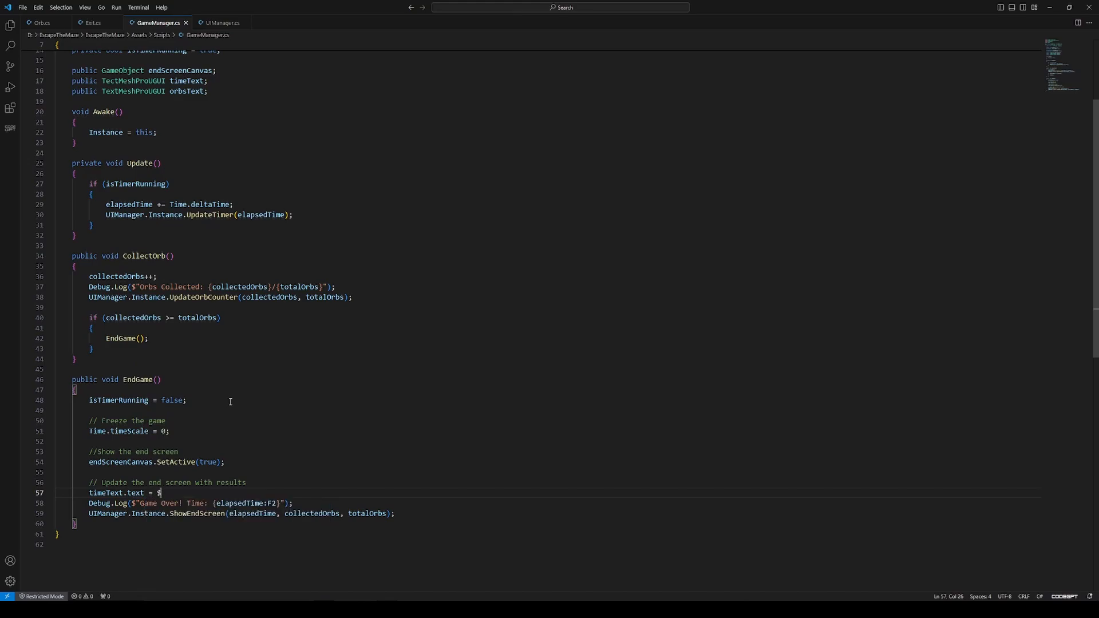
pyautogui.write('"Time: {elapsedTime:F2}";')
# Add orbsText.text = $"Orbs Collected: {collectedOrbs}/{totalOrbs}"; and delete the old Debug.Log and ShowEndScreen lines from EndGame().
pyautogui.press('Return')
pyautogui.write('orbs')
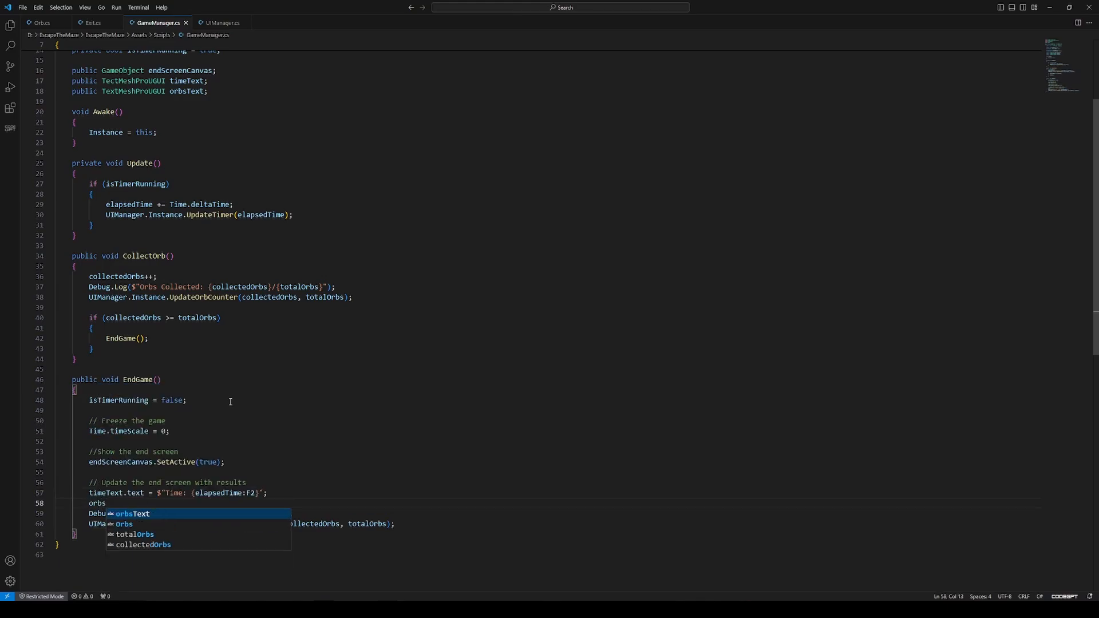
pyautogui.write('Text.text ')
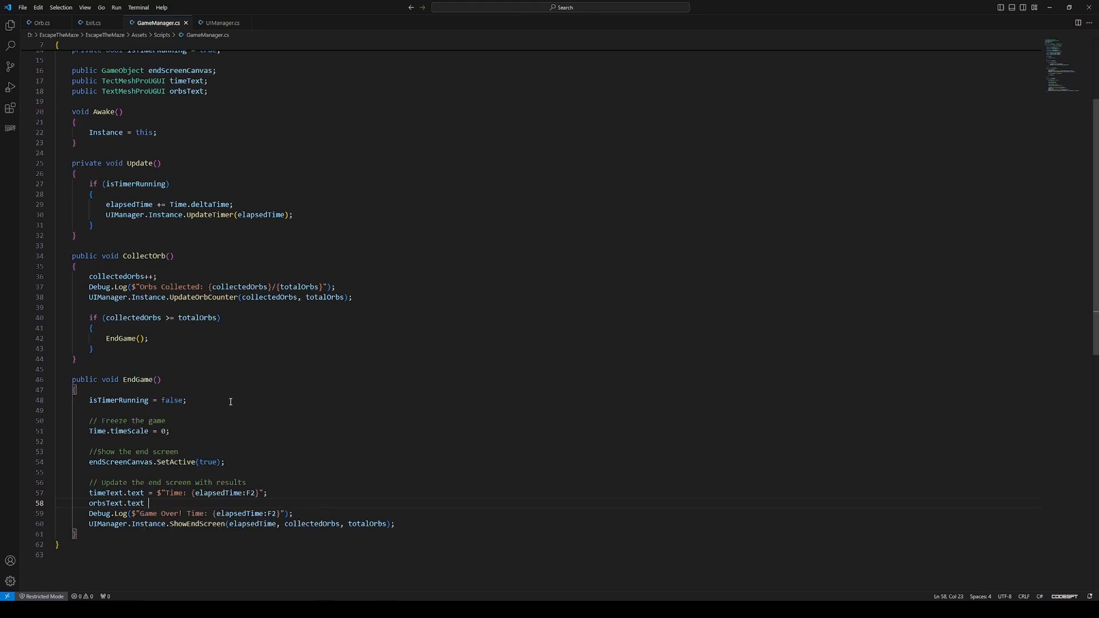
pyautogui.write('= $"Orbs Collected: {collectedOrbs}')
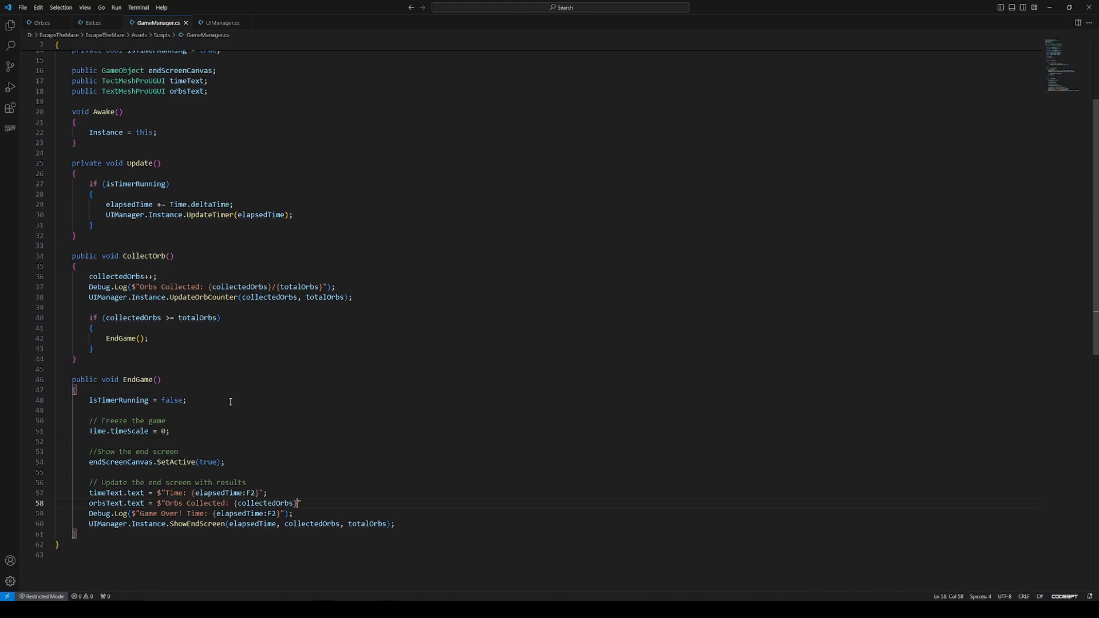
pyautogui.write('/{totalOrbs')
pyautogui.press('Return')
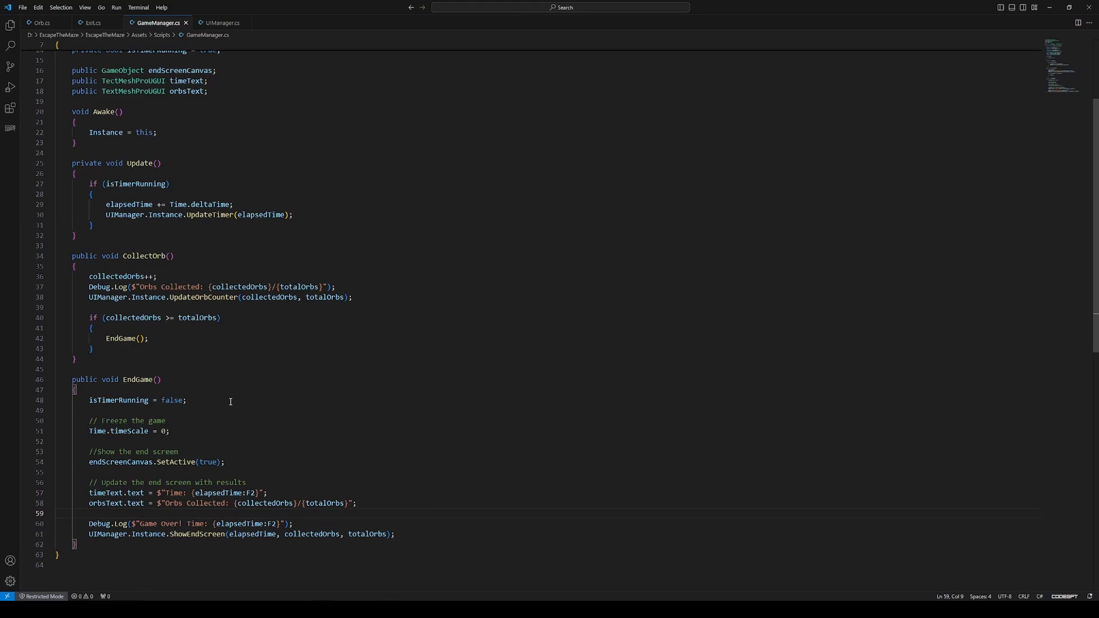
pyautogui.moveTo(395, 534); pyautogui.dragTo(90, 523)
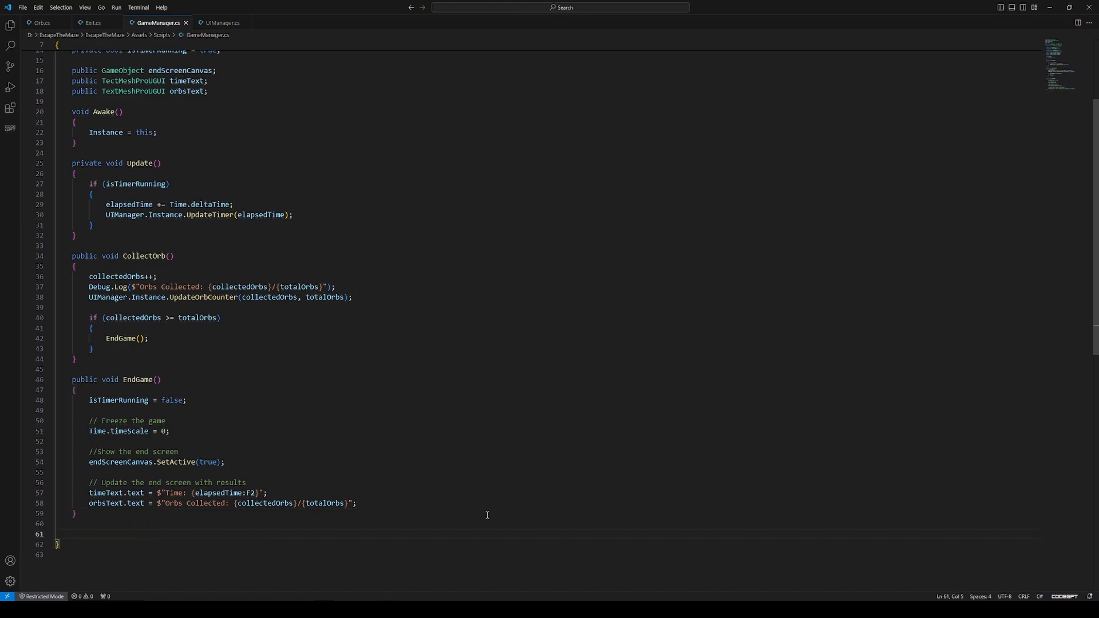
# Below EndGame(), add a public void PlayAgain() method containing the line Time.timeScale = 1;.
pyautogui.write('public')
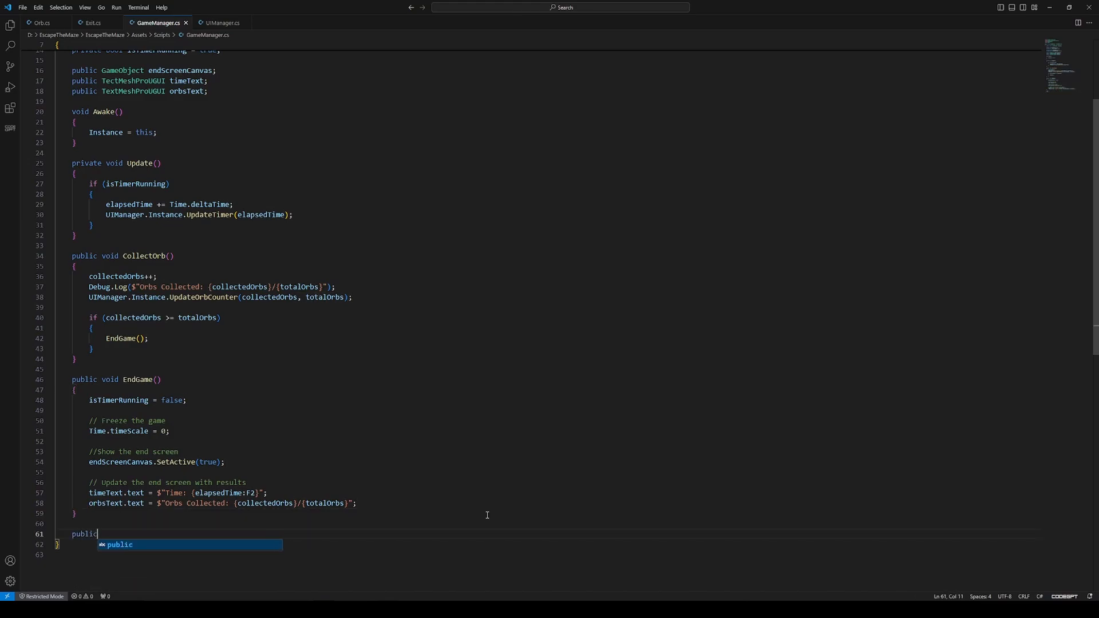
pyautogui.write(' void')
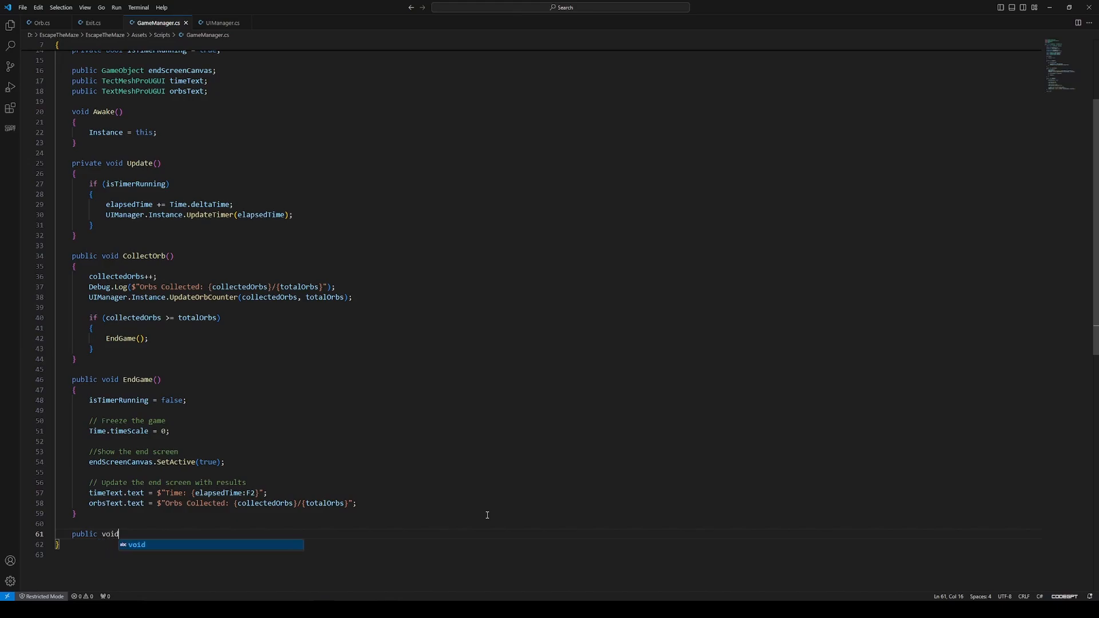
pyautogui.write(' PlayAgain()')
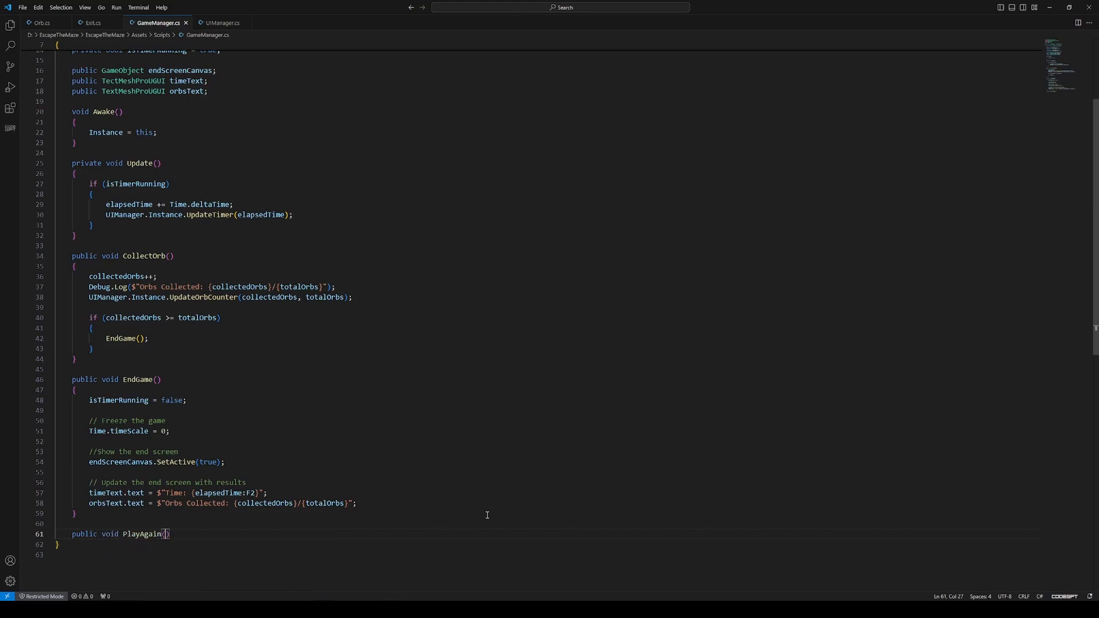
pyautogui.press('Return')
pyautogui.write('{')
pyautogui.press('Return')
pyautogui.write('Time.t')
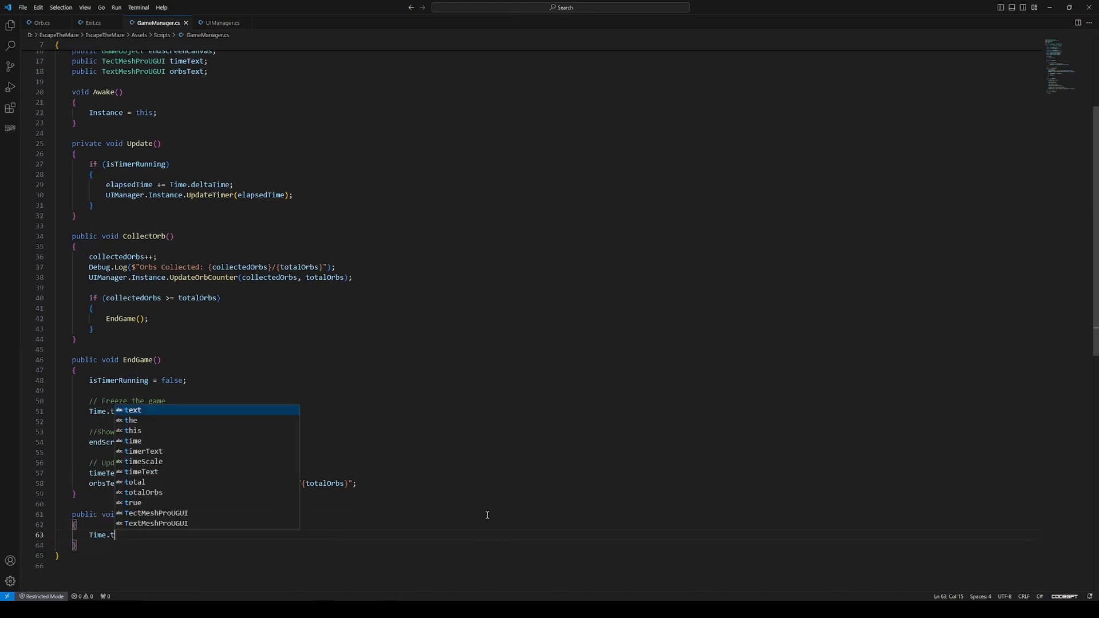
pyautogui.write('imeScale = 1;')
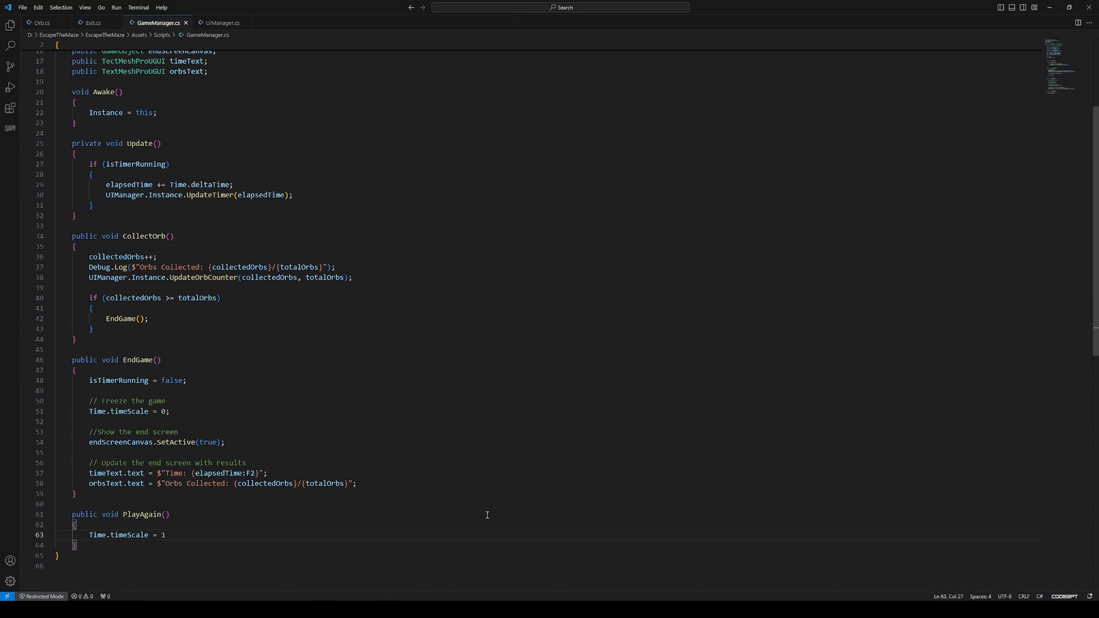
# In PlayAgain(), reload the active scene with UnityEngine.SceneManagement.SceneManager.LoadScene(UnityEngine.SceneManagement.SceneManager.GetActiveScene().name);.
pyautogui.press('Return')
pyautogui.press('Return')
pyautogui.write('Un')
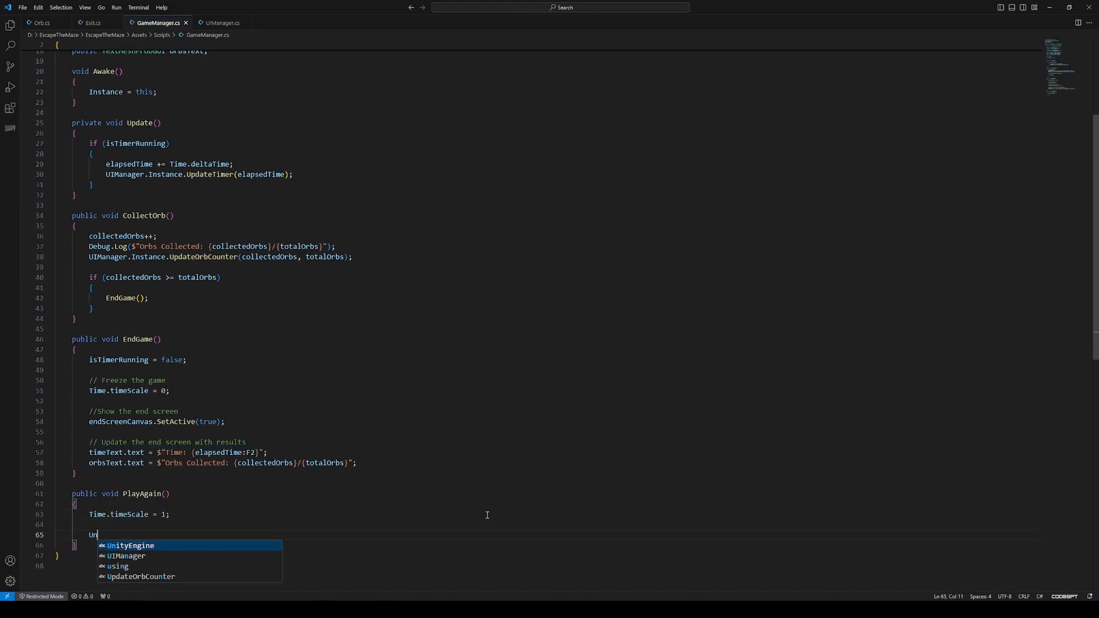
pyautogui.write('ityEngine.SceneMa')
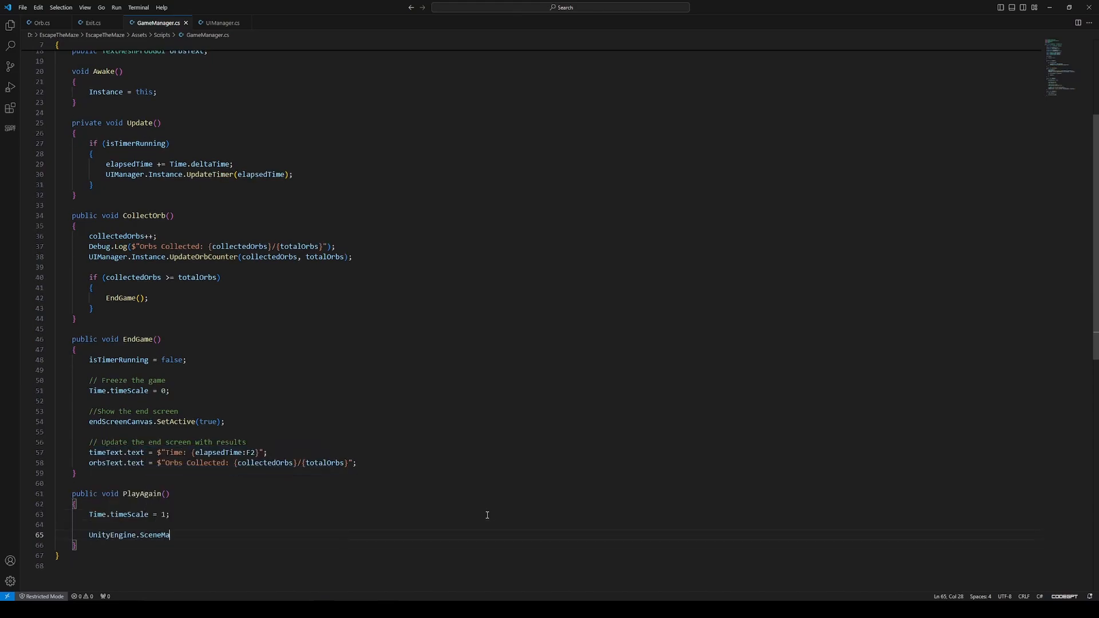
pyautogui.write('nagement.SceneMana')
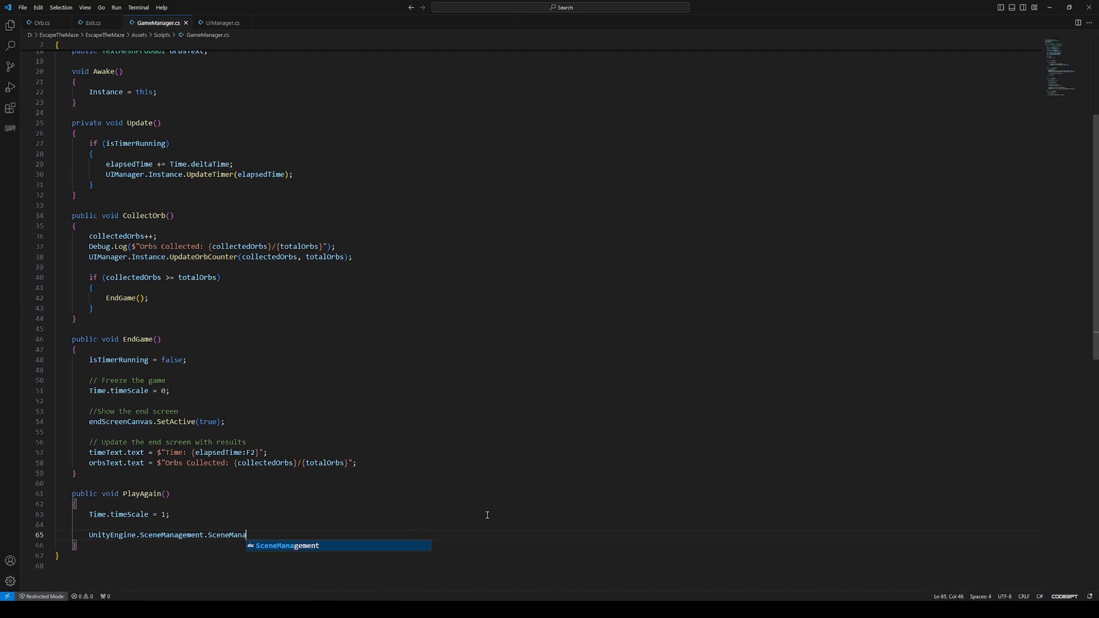
pyautogui.write('ger.LoadScene(')
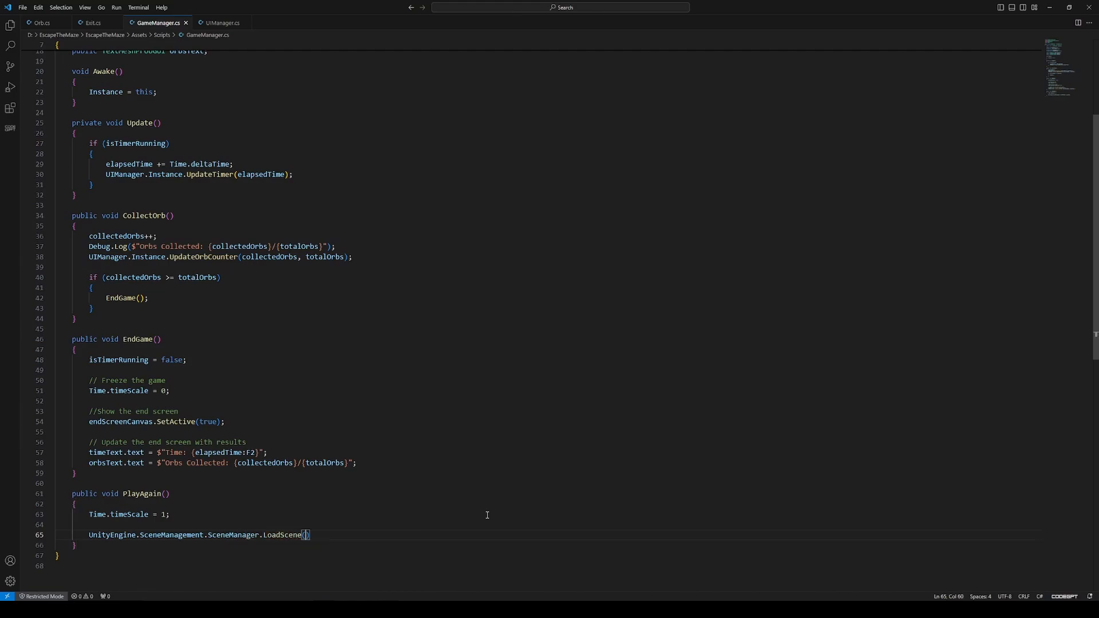
pyautogui.write('UnityEngine.SceneManagement.SceneManager.Get')
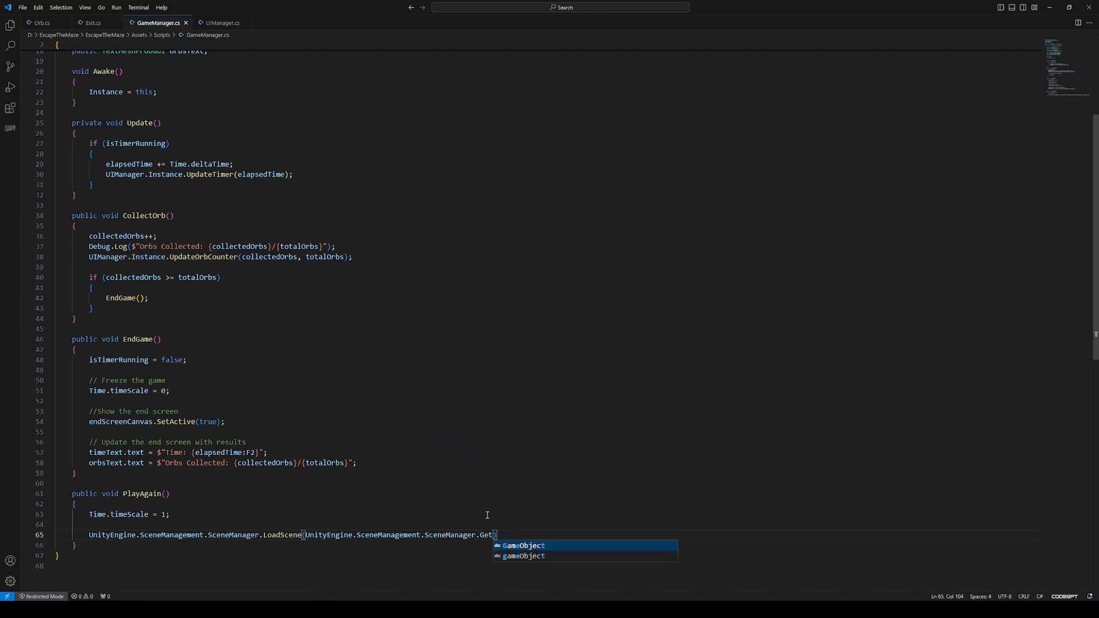
pyautogui.write('ActiveScene().name);')
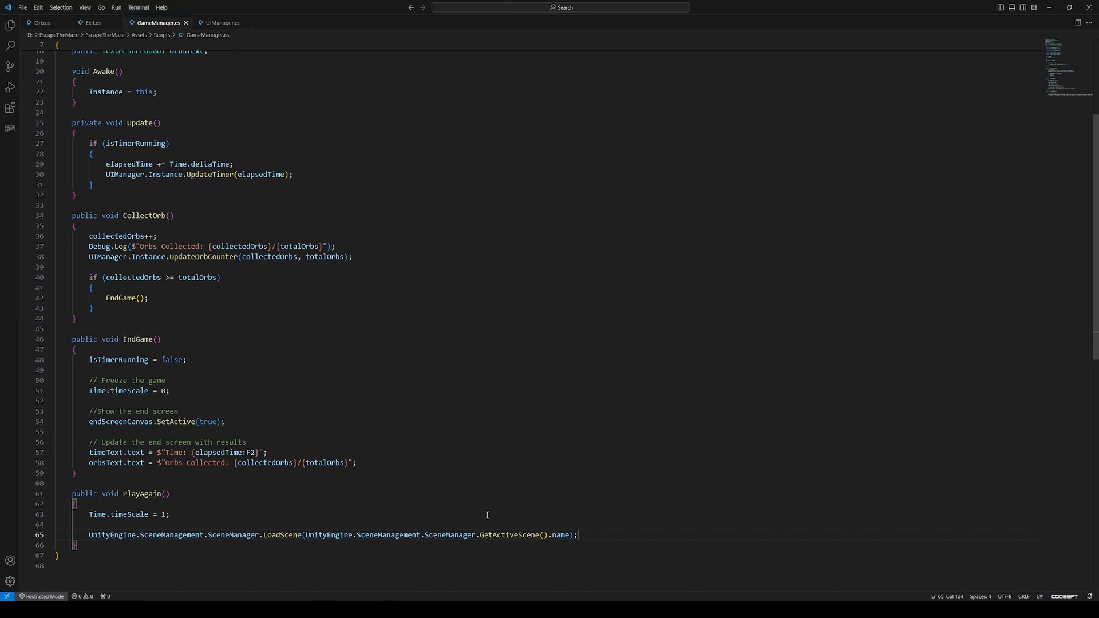
# Below PlayAgain(), add a public void QuitGame() method that calls Application.Quit();.
pyautogui.press('Down')
pyautogui.press('Return')
pyautogui.press('Return')
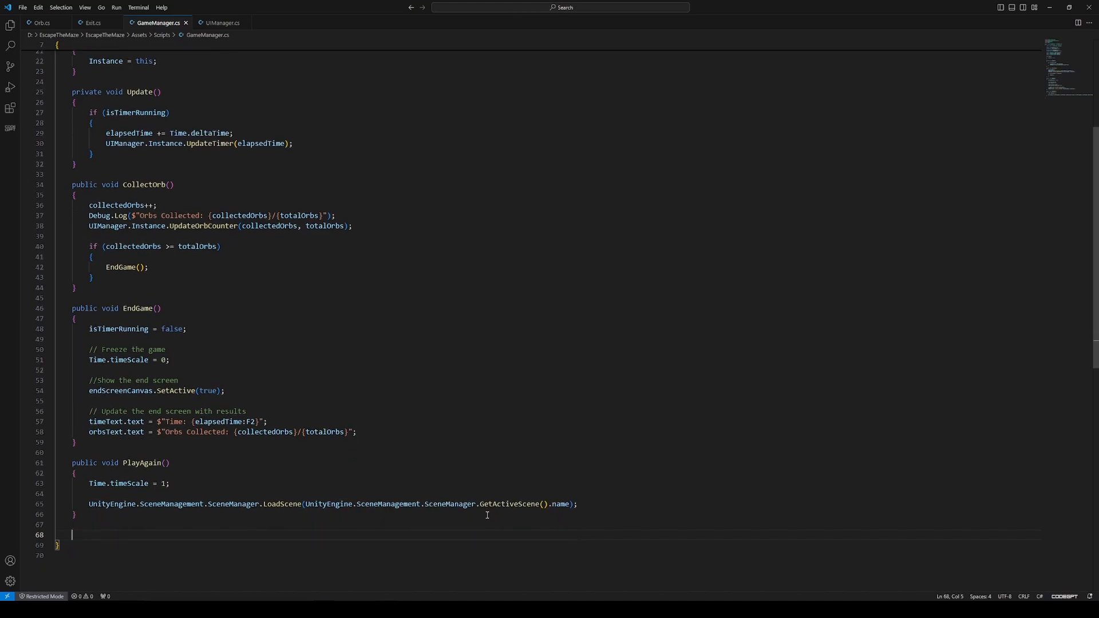
pyautogui.write('public void Qu')
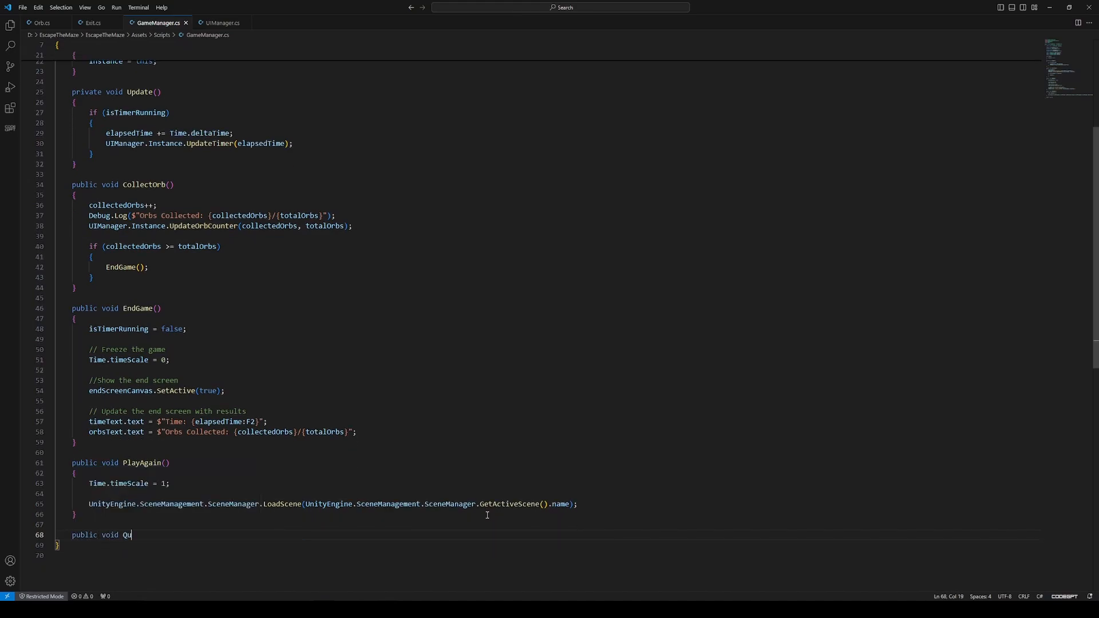
pyautogui.write('itGame(')
pyautogui.press('Return')
pyautogui.write('{')
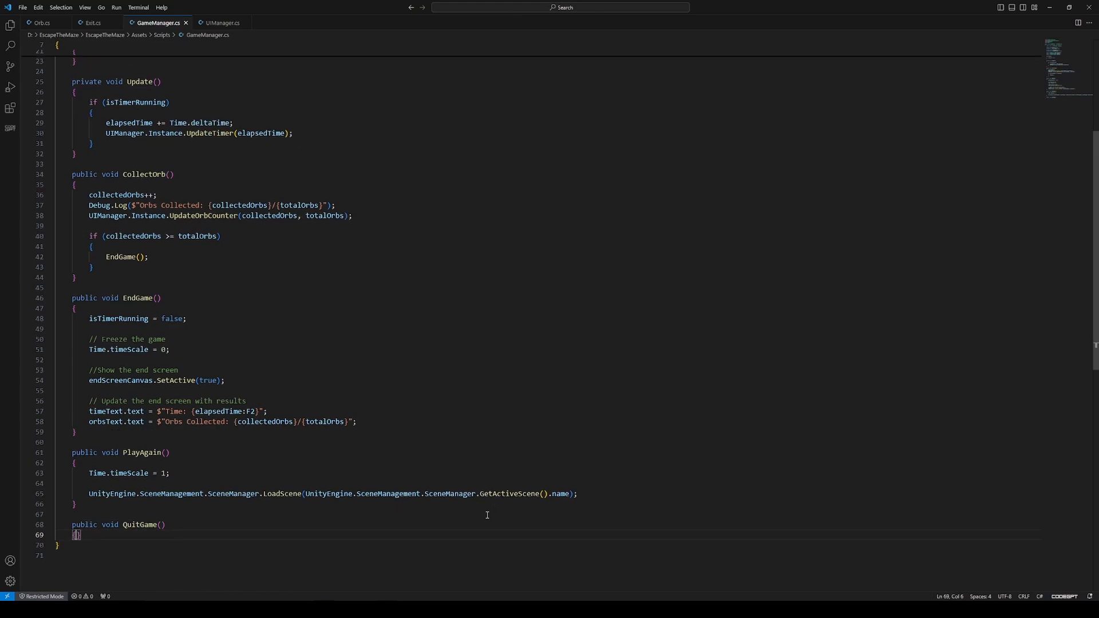
pyautogui.press('Return')
pyautogui.write('Appl')
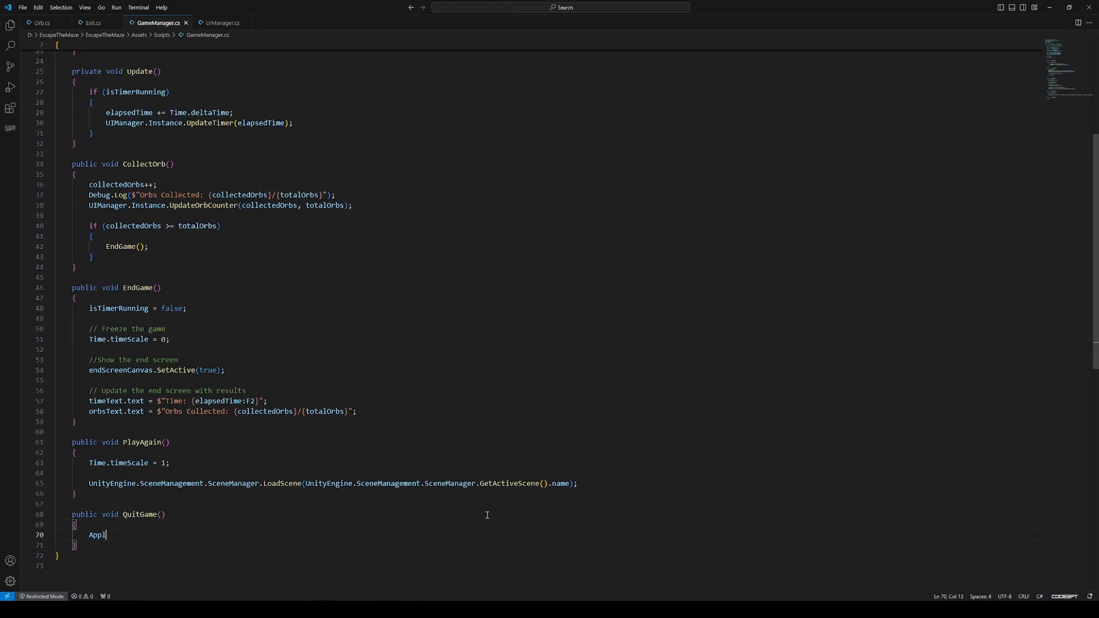
pyautogui.write('ication.Qui')
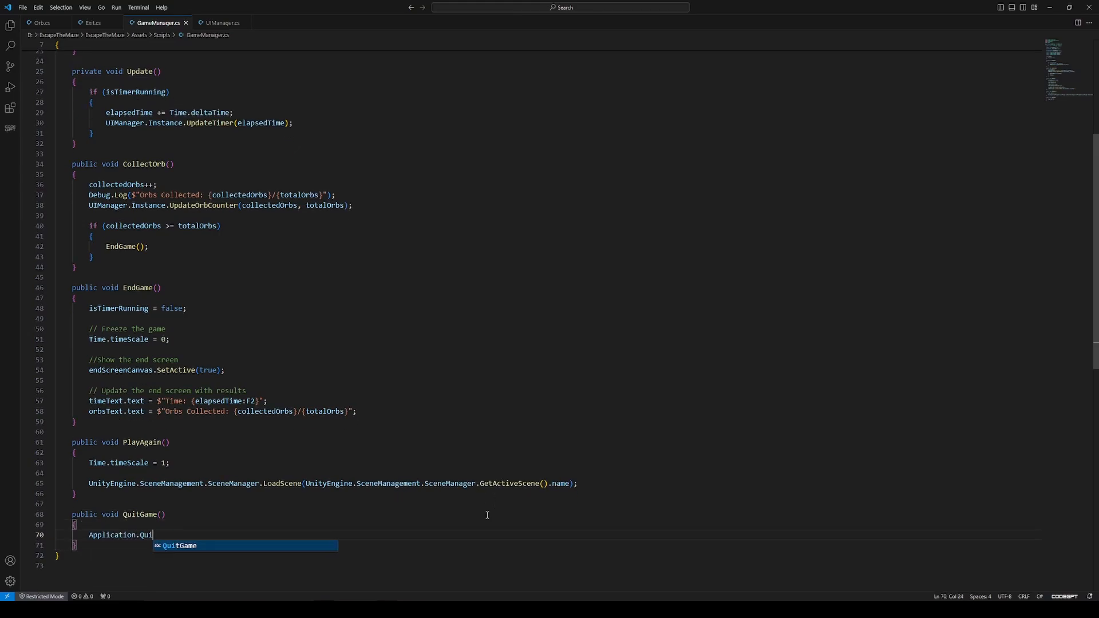
pyautogui.write('t();')
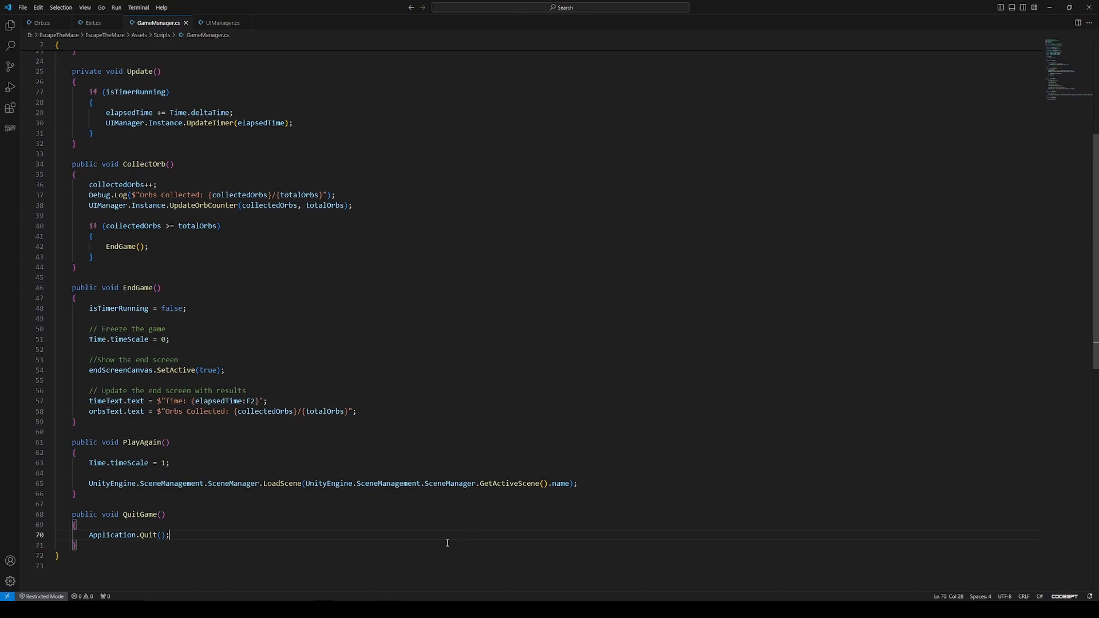
# Check the compile error in Unity's Console and correct the timeText type to TextMeshProUGUI in GameManager.cs.
pyautogui.hotkey('alt', 'Tab')
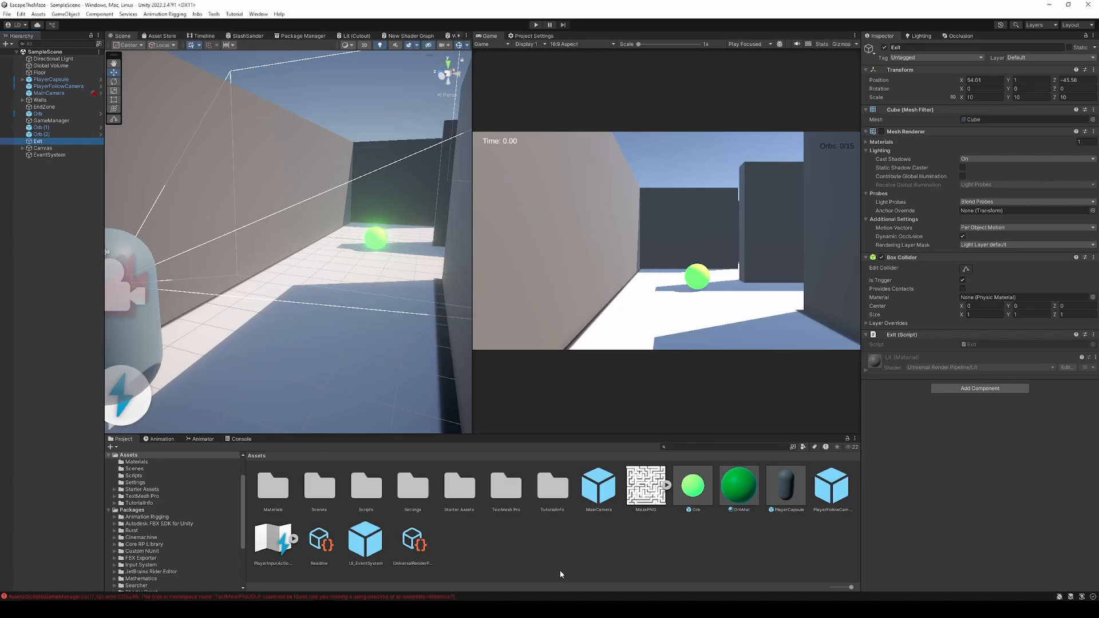
pyautogui.click(237, 439)
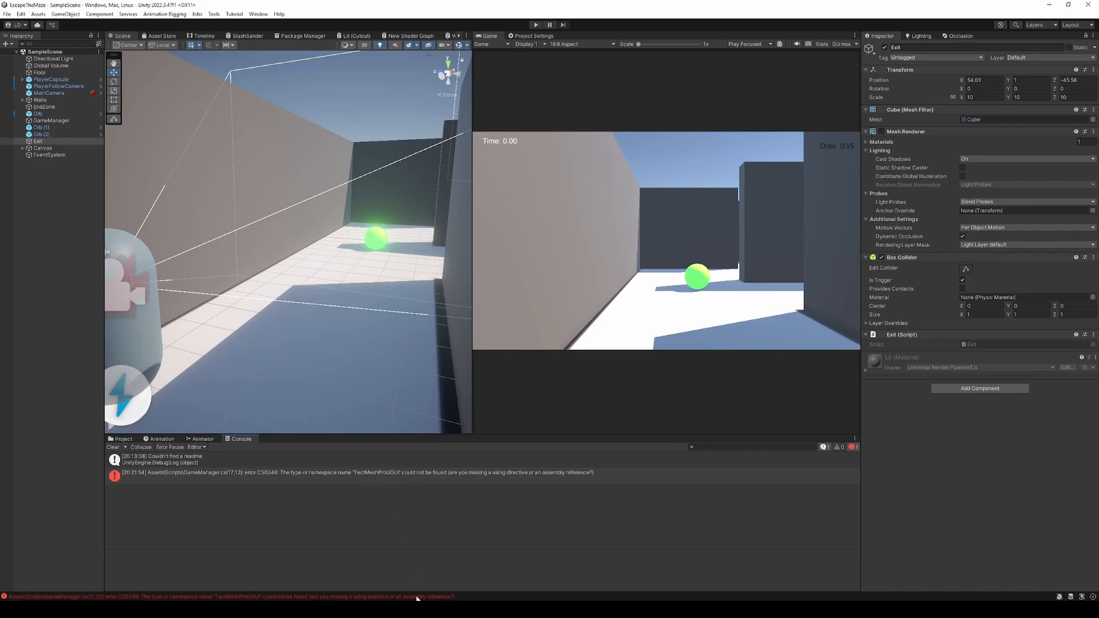
pyautogui.hotkey('alt', 'Tab')
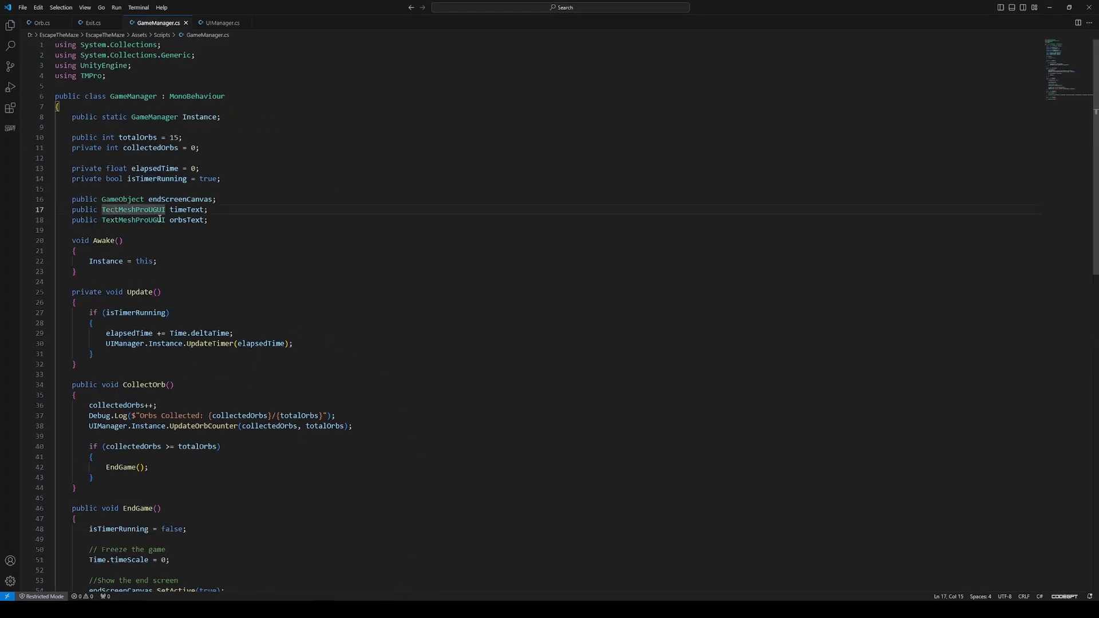
pyautogui.press('BackSpace')
pyautogui.write('x')
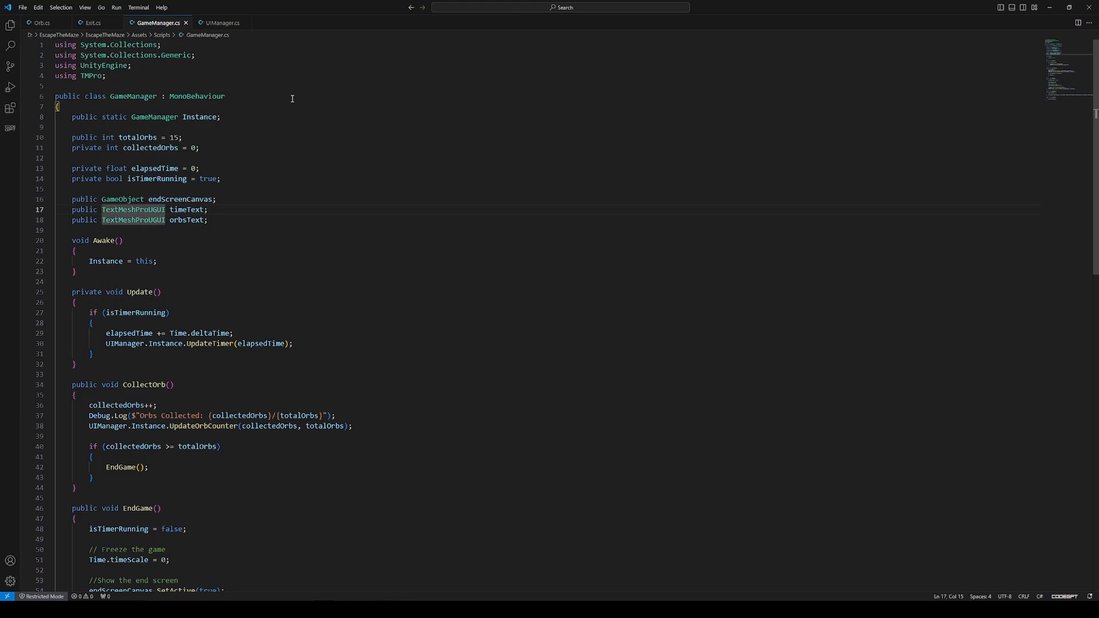
# Delete the whole ShowEndScreen method and the blank line above it from UIManager.cs.
pyautogui.click(219, 23)
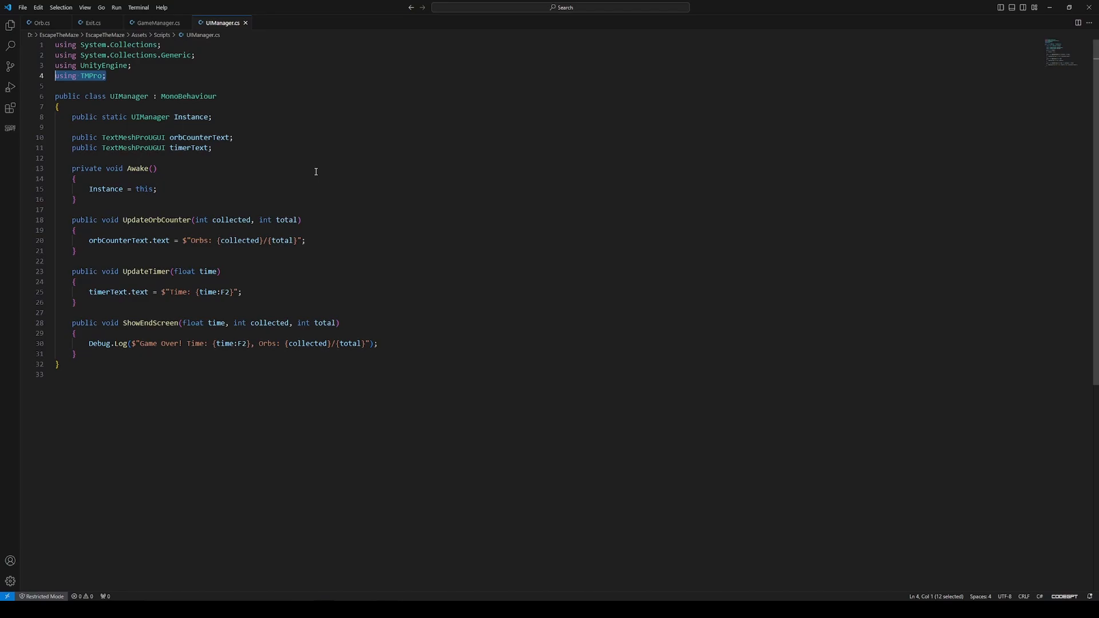
pyautogui.click(317, 172)
pyautogui.click(93, 76)
pyautogui.moveTo(87, 353); pyautogui.dragTo(60, 323)
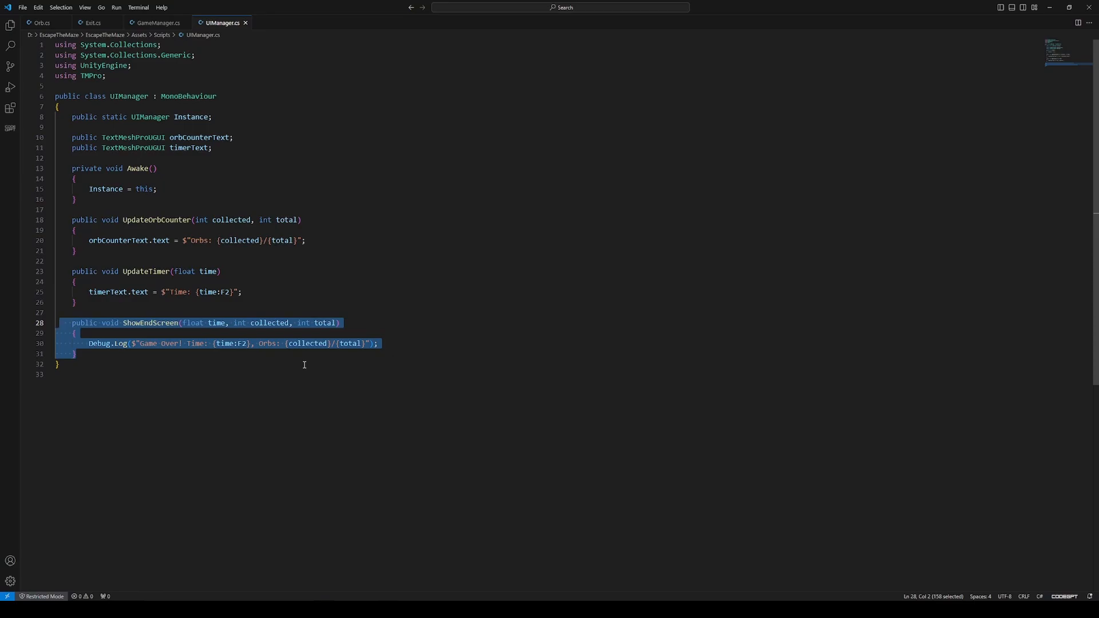
pyautogui.press('BackSpace')
pyautogui.press('BackSpace')
pyautogui.press('BackSpace')
pyautogui.press('BackSpace')
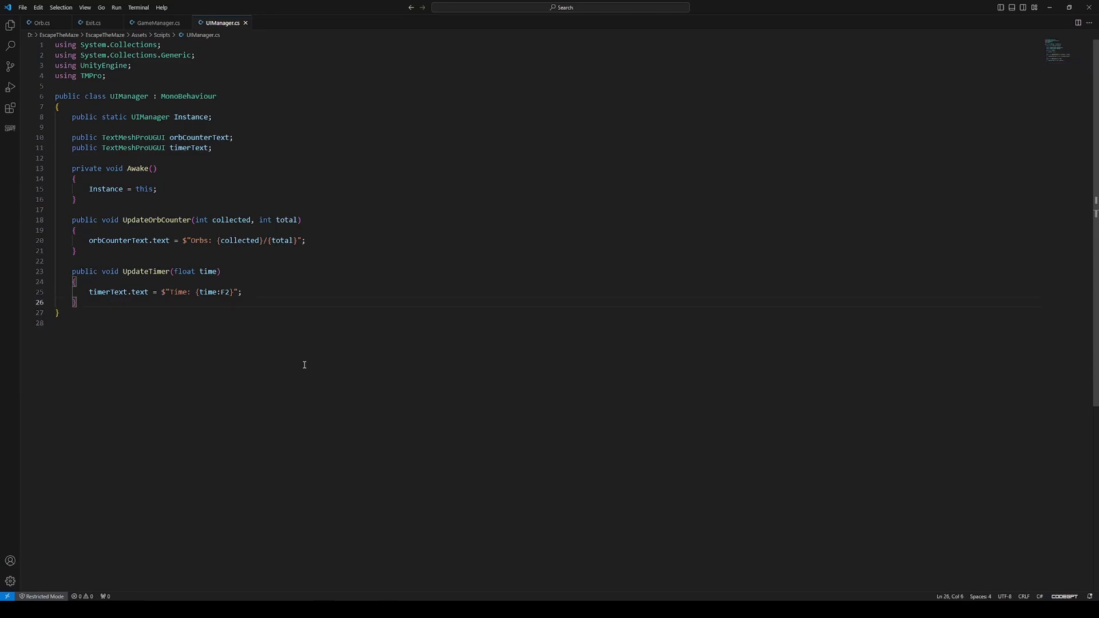
# Switch to Unity and add a new UI Canvas to the scene root, named EndScreenCanvas.
pyautogui.hotkey('alt', 'Tab')
pyautogui.rightClick(67, 185)
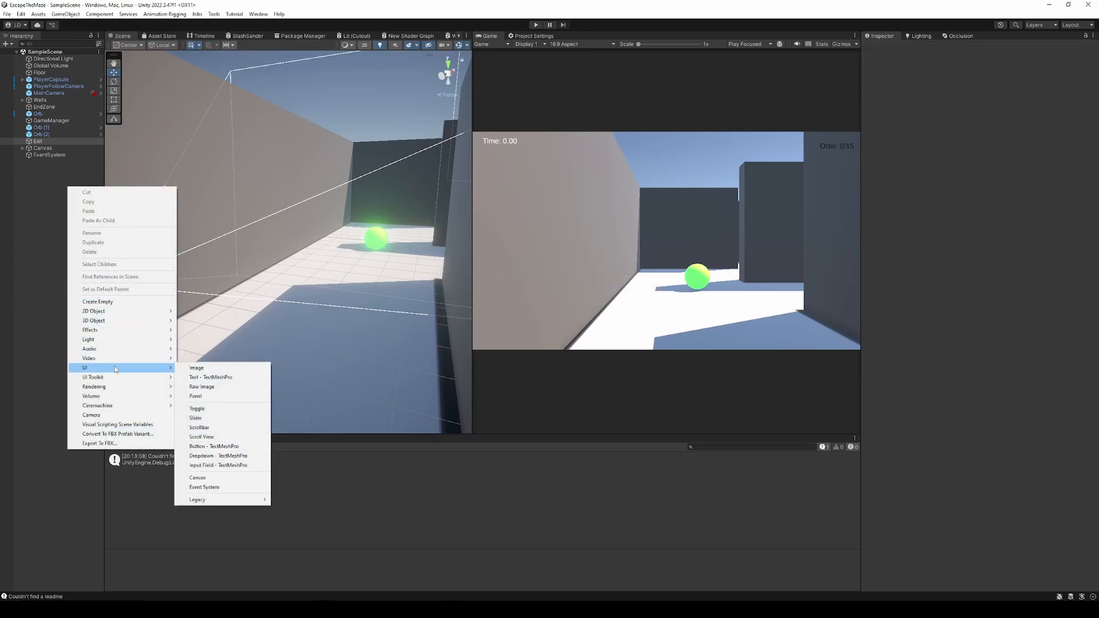
pyautogui.moveTo(114, 369)
pyautogui.click(221, 478)
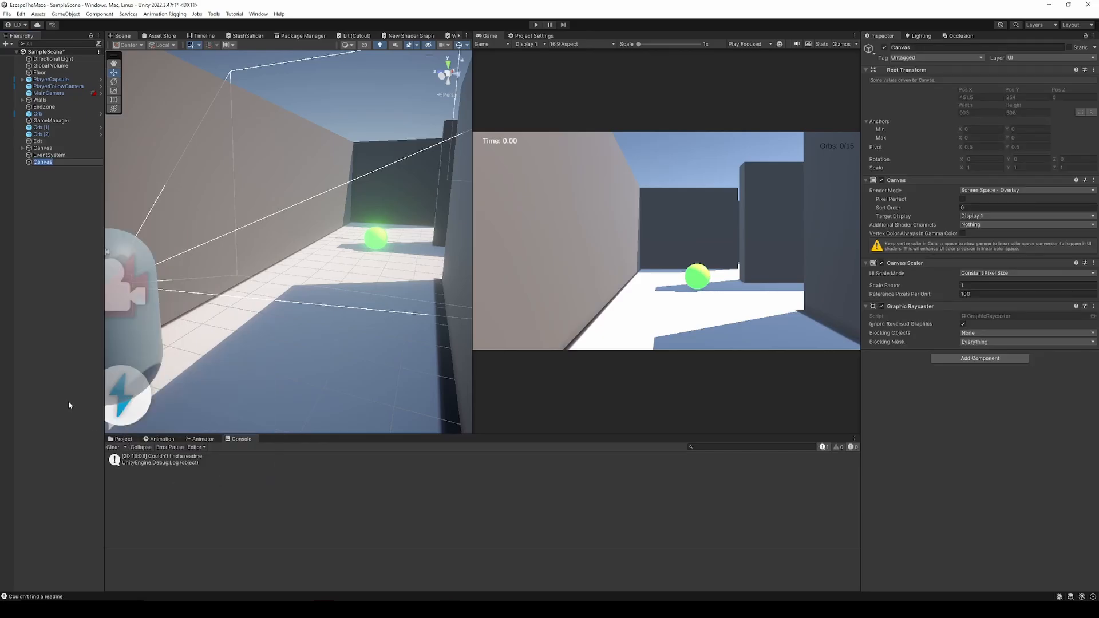
pyautogui.write('EndScreenCanvas')
pyautogui.press('Return')
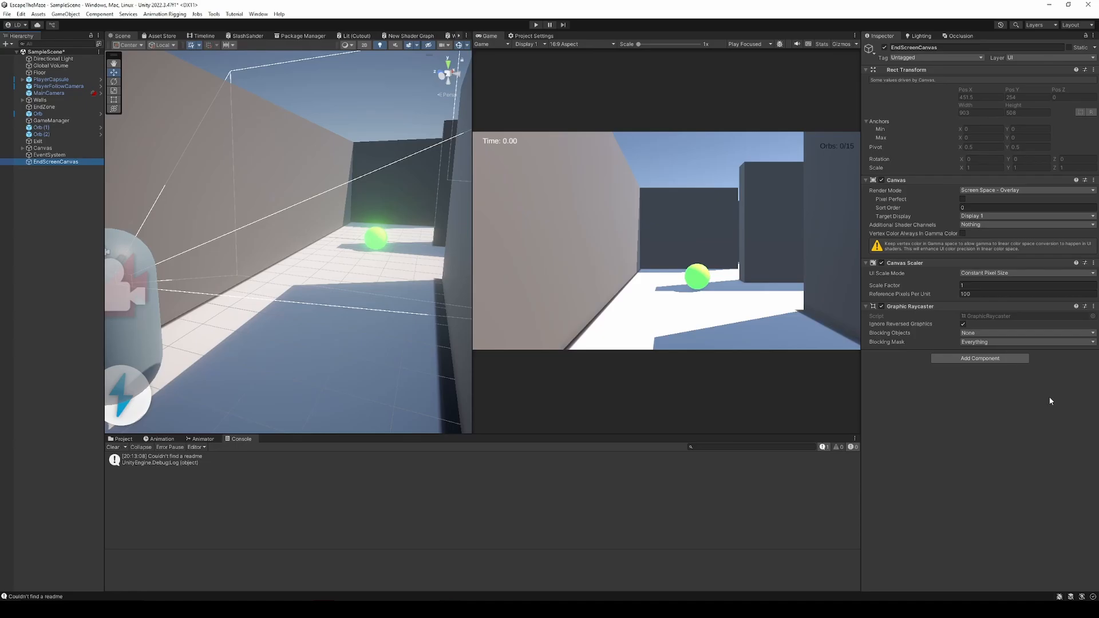
# Set EndScreenCanvas's Canvas Scaler to Scale With Screen Size with a 1920 x 1080 reference resolution, and save the scene.
pyautogui.click(1031, 276)
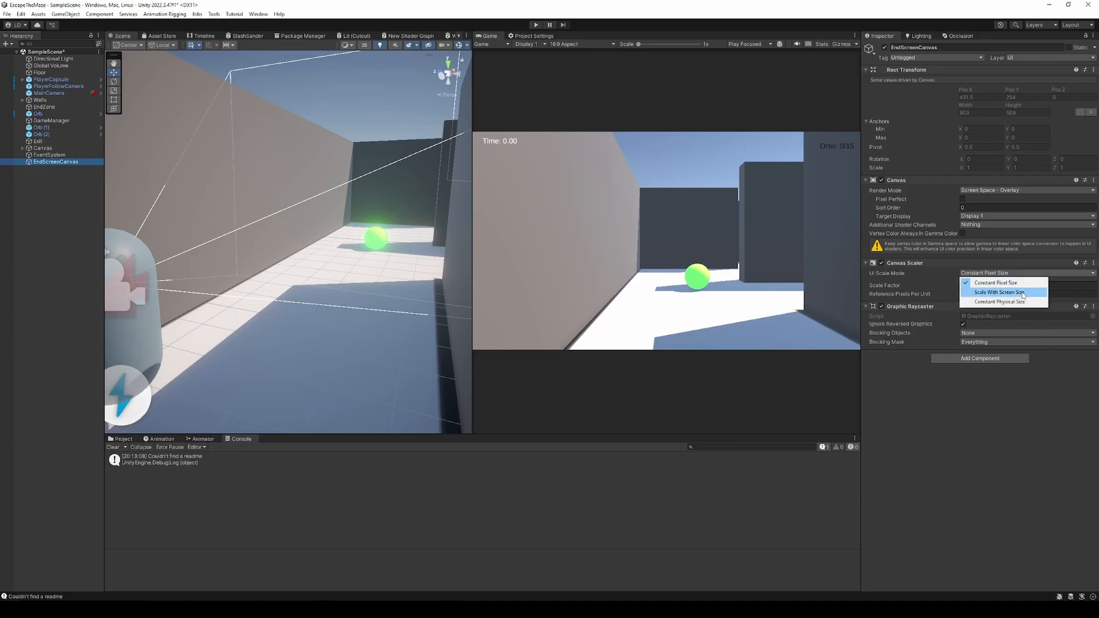
pyautogui.click(1023, 296)
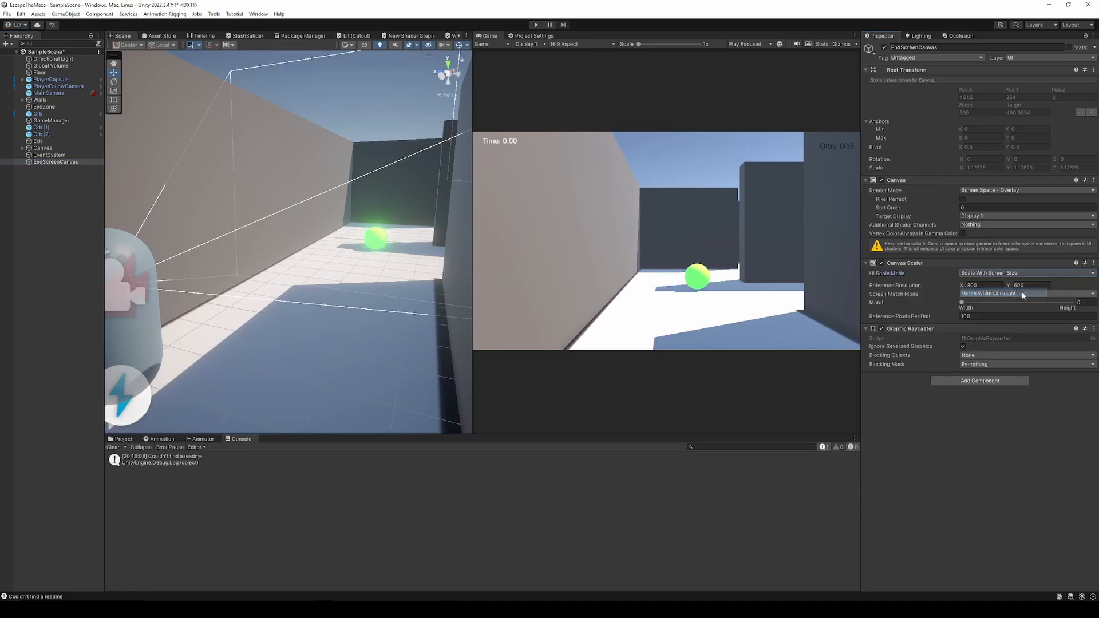
pyautogui.click(989, 285)
pyautogui.write('1920')
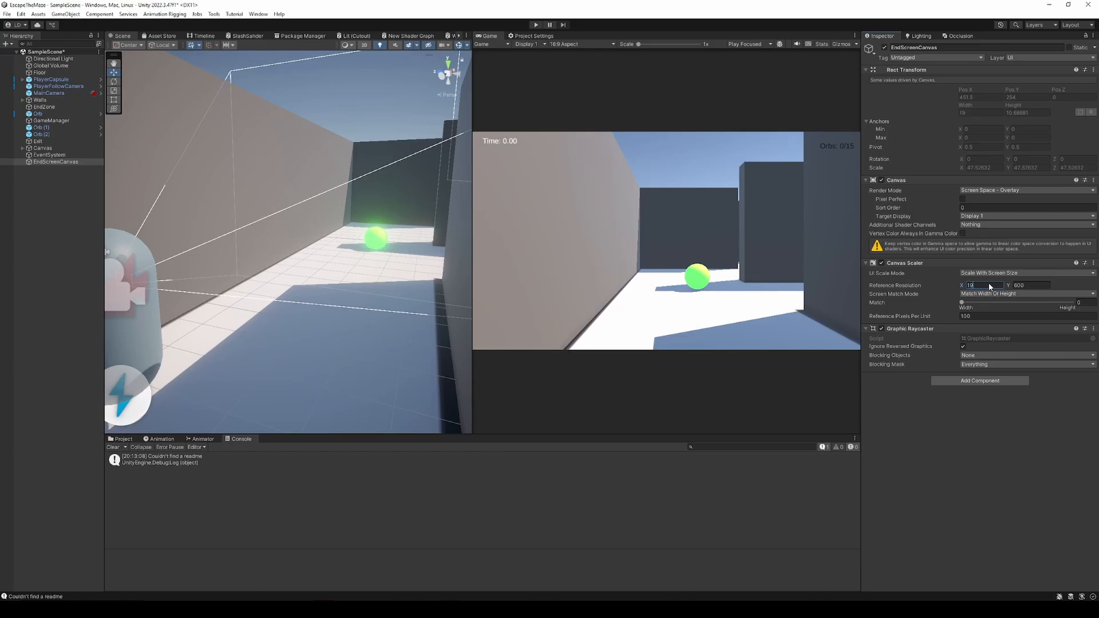
pyautogui.click(1030, 284)
pyautogui.write('1080')
pyautogui.hotkey('ctrl', 's')
# Add a UI Panel under EndScreenCanvas and set its image colour to black (000000).
pyautogui.rightClick(68, 162)
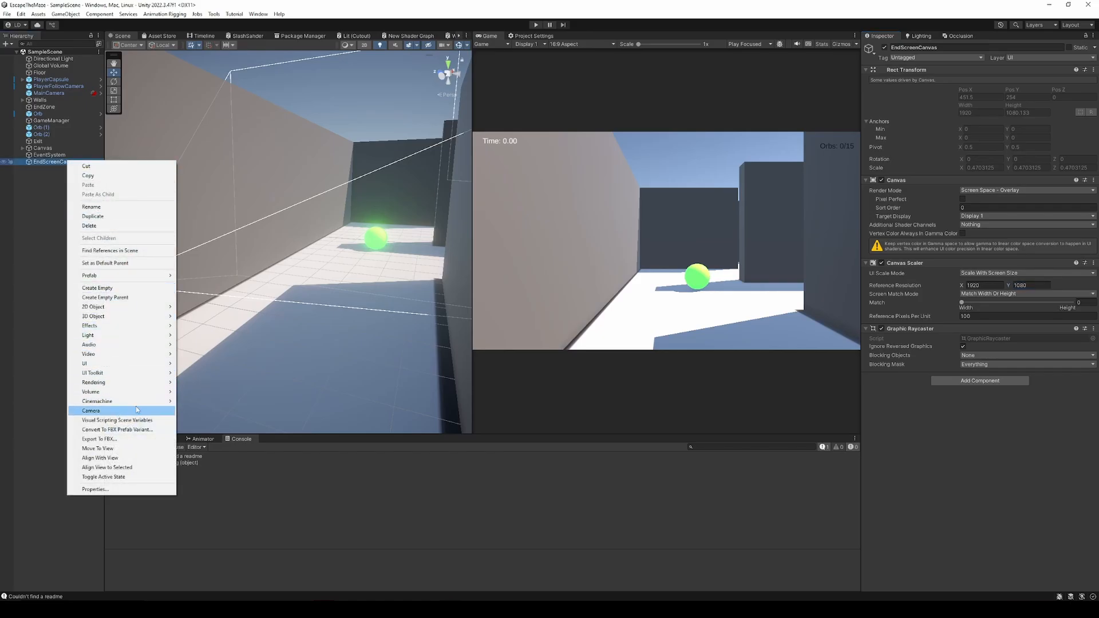
pyautogui.moveTo(143, 368)
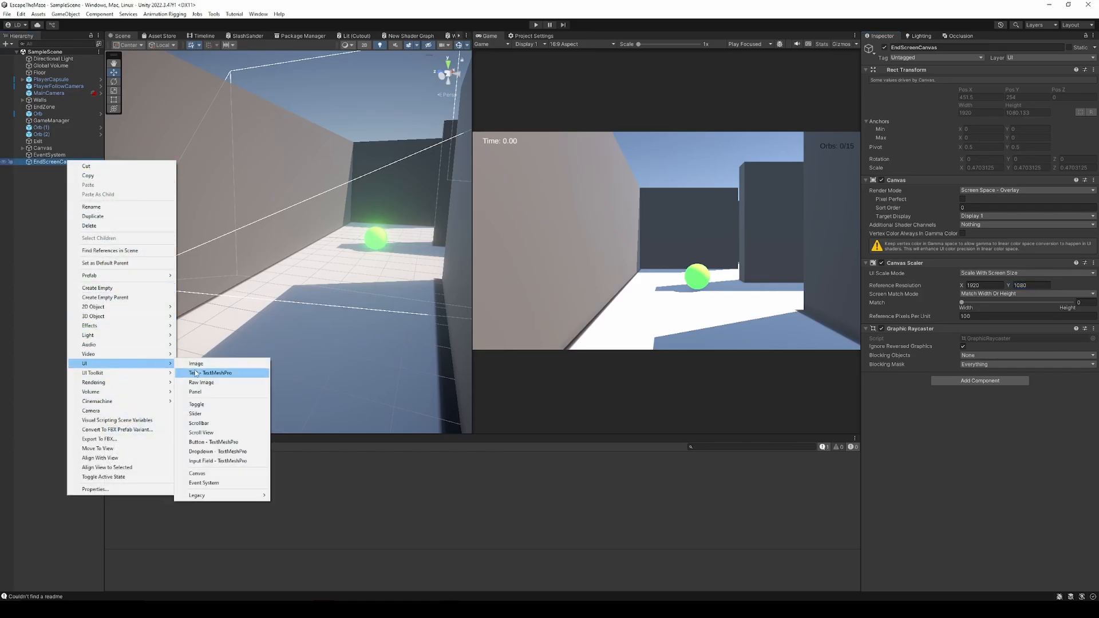
pyautogui.click(229, 393)
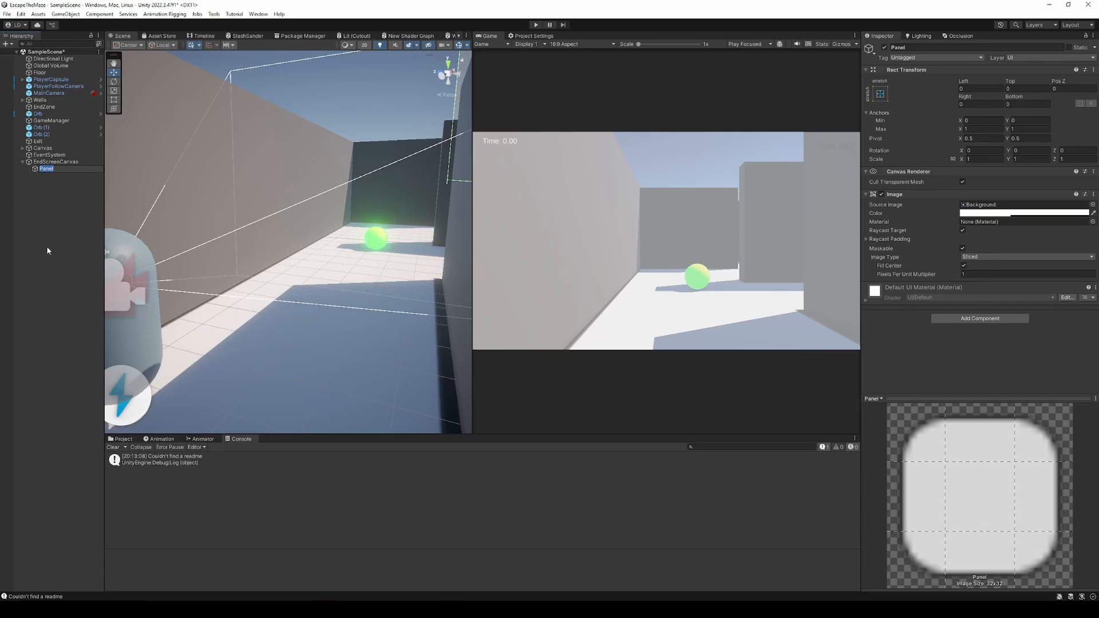
pyautogui.click(1002, 213)
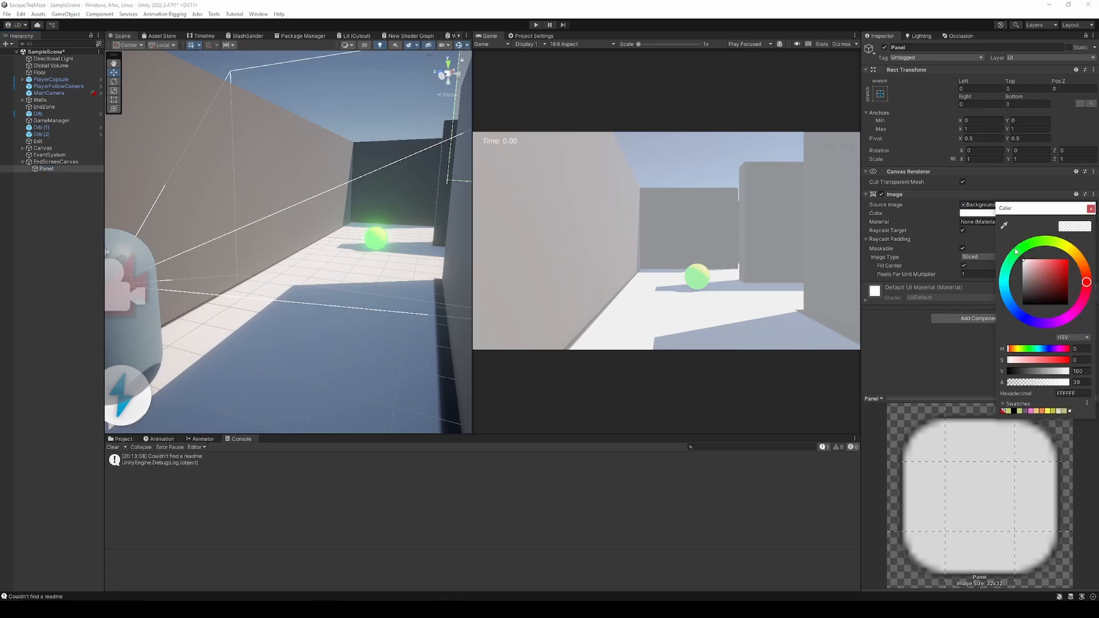
pyautogui.moveTo(1047, 283); pyautogui.dragTo(1020, 309)
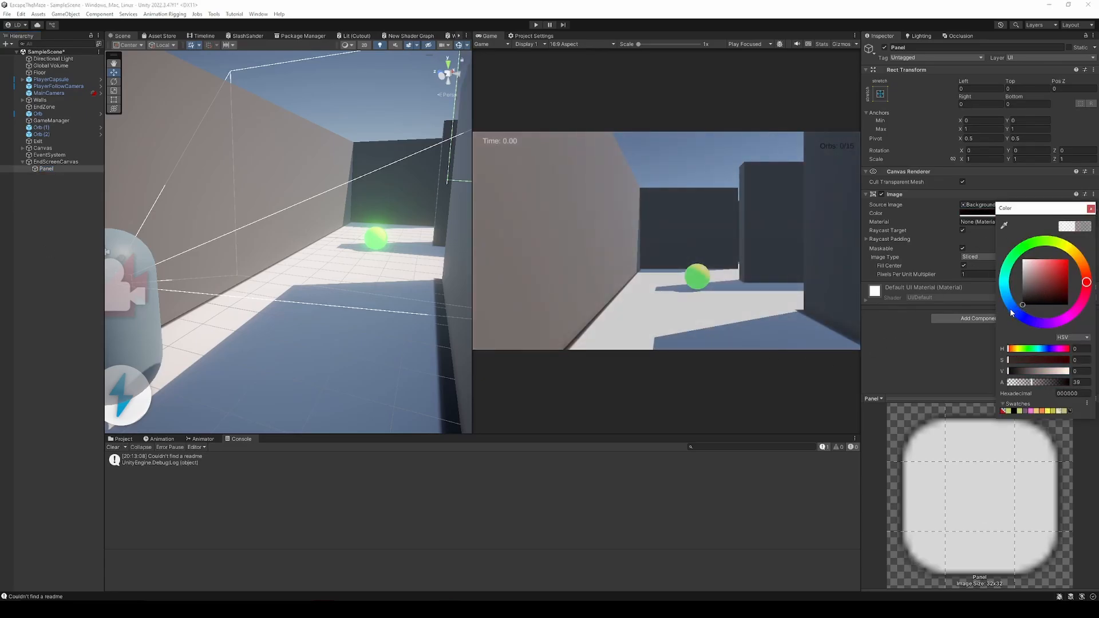
# Raise the alpha of the Panel's black image colour to nearly opaque and save the scene.
pyautogui.moveTo(1032, 382); pyautogui.dragTo(1066, 387)
pyautogui.click(1091, 209)
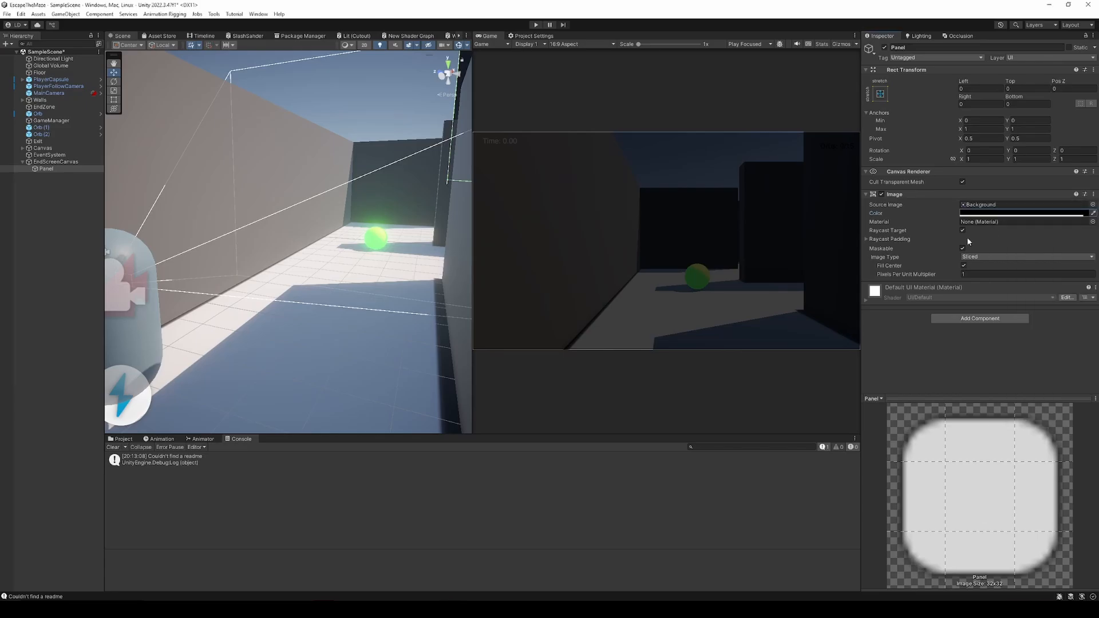
pyautogui.hotkey('ctrl', 's')
# Add a TextMeshPro text object under EndScreenCanvas and name it TitleText.
pyautogui.click(57, 162)
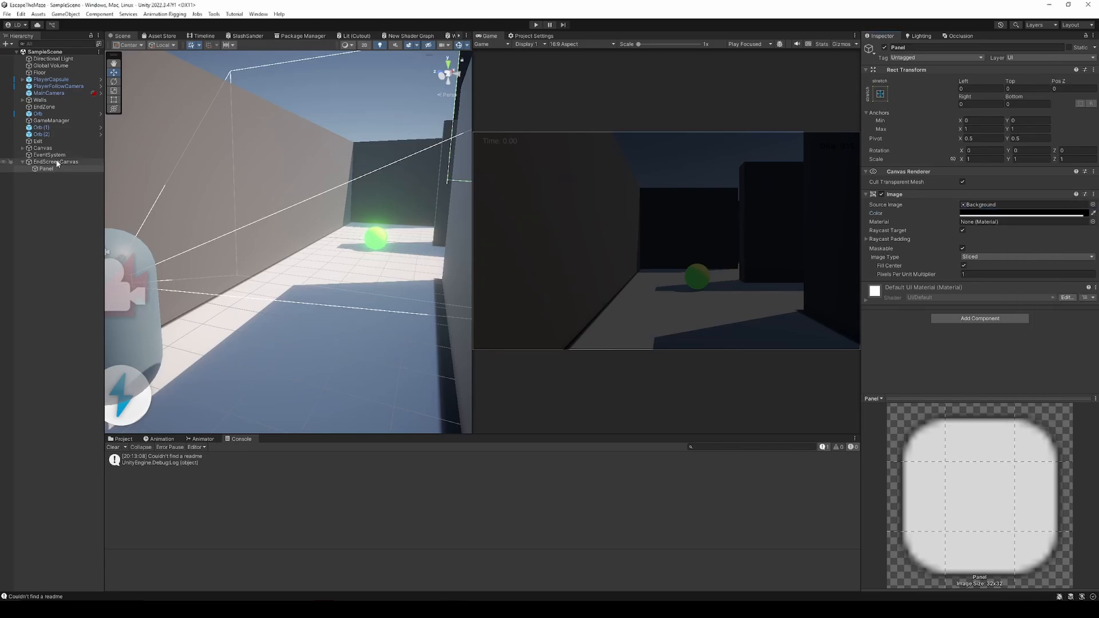
pyautogui.rightClick(57, 163)
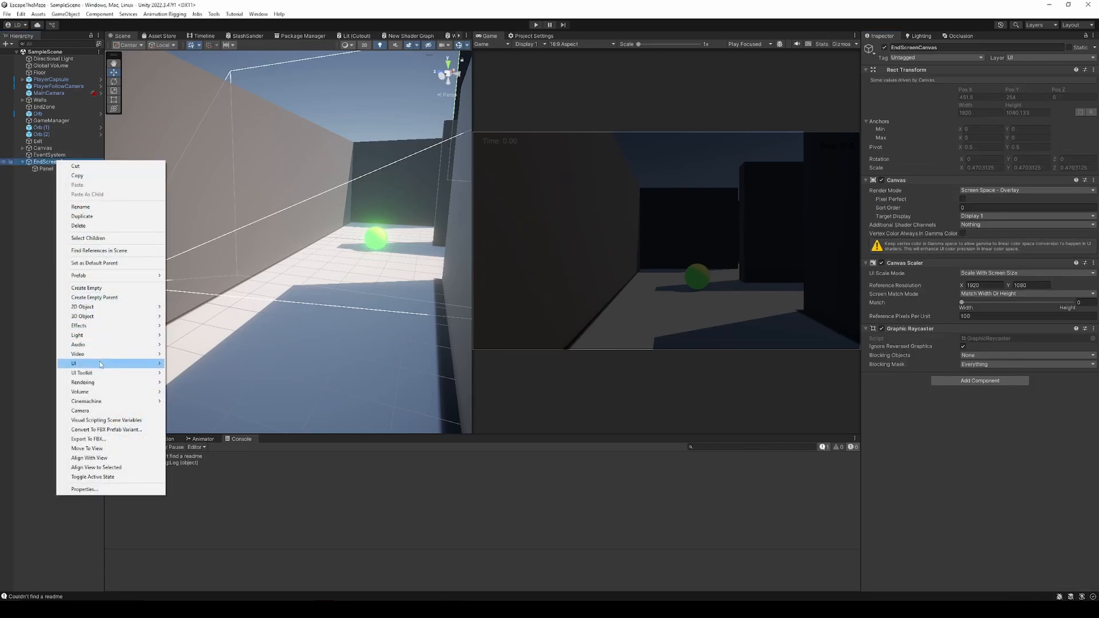
pyautogui.moveTo(136, 364)
pyautogui.click(200, 373)
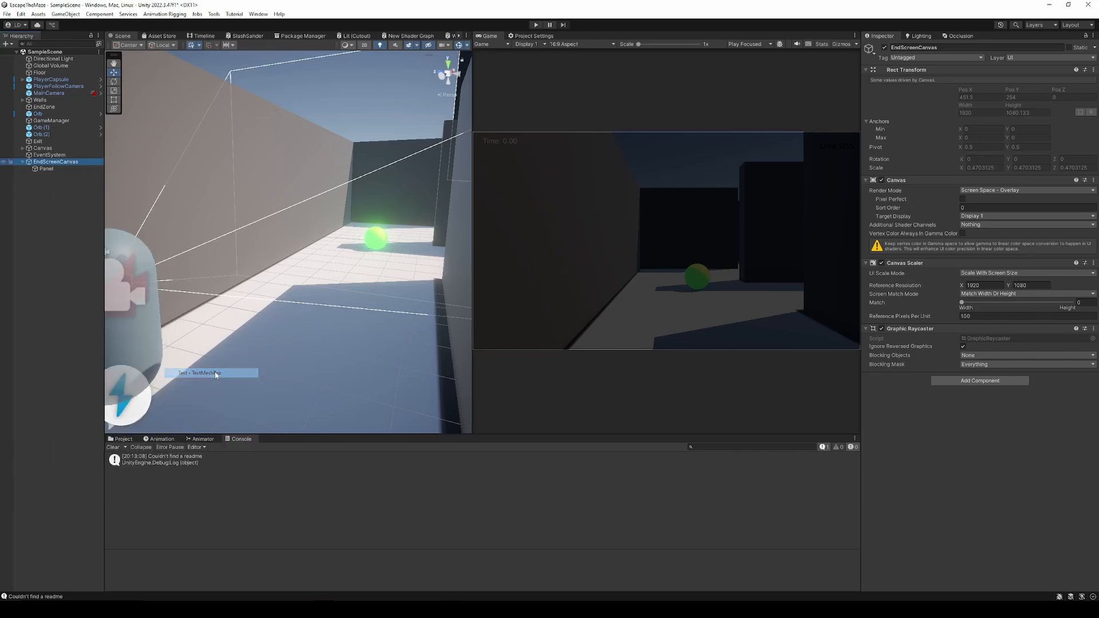
pyautogui.write('T')
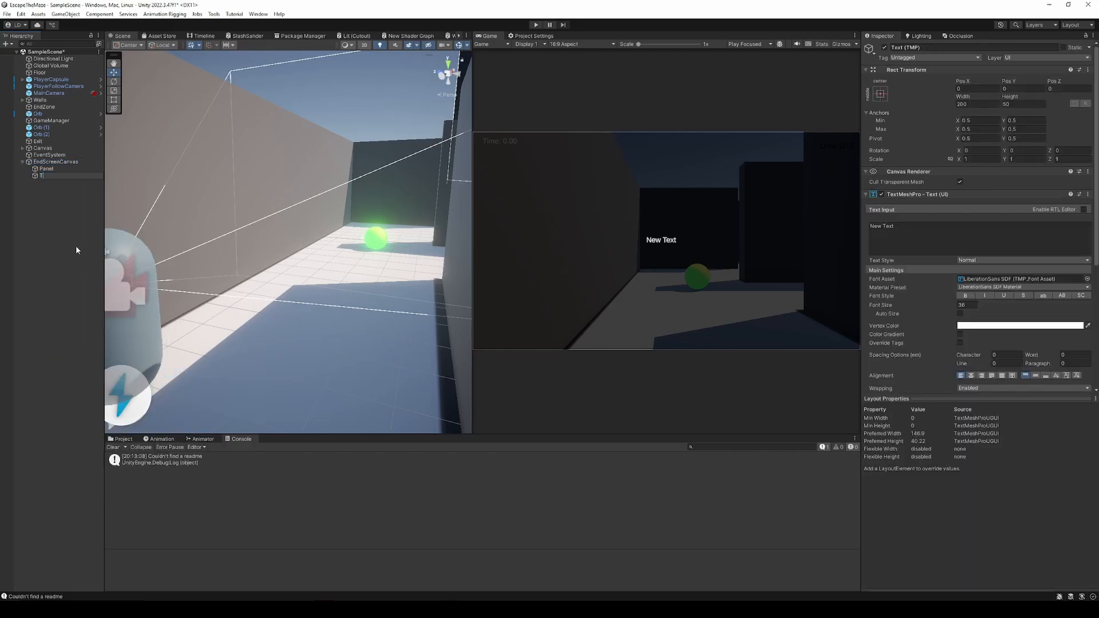
pyautogui.write('itleText')
pyautogui.press('Return')
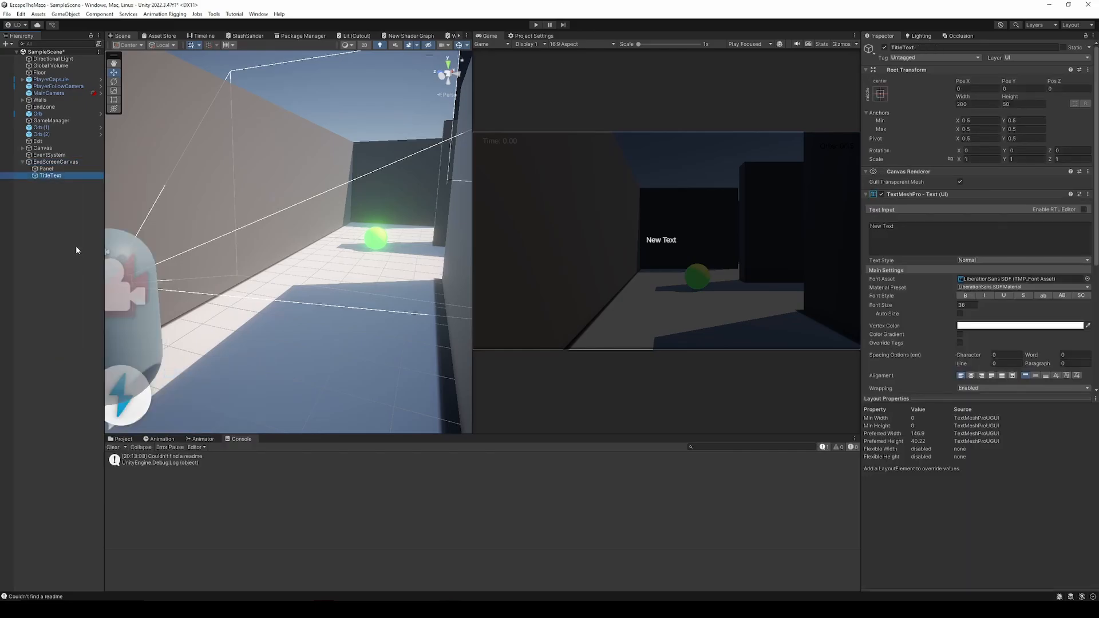
# Add a second TextMeshPro text object under EndScreenCanvas and name it TimeText.
pyautogui.click(57, 162)
pyautogui.rightClick(58, 163)
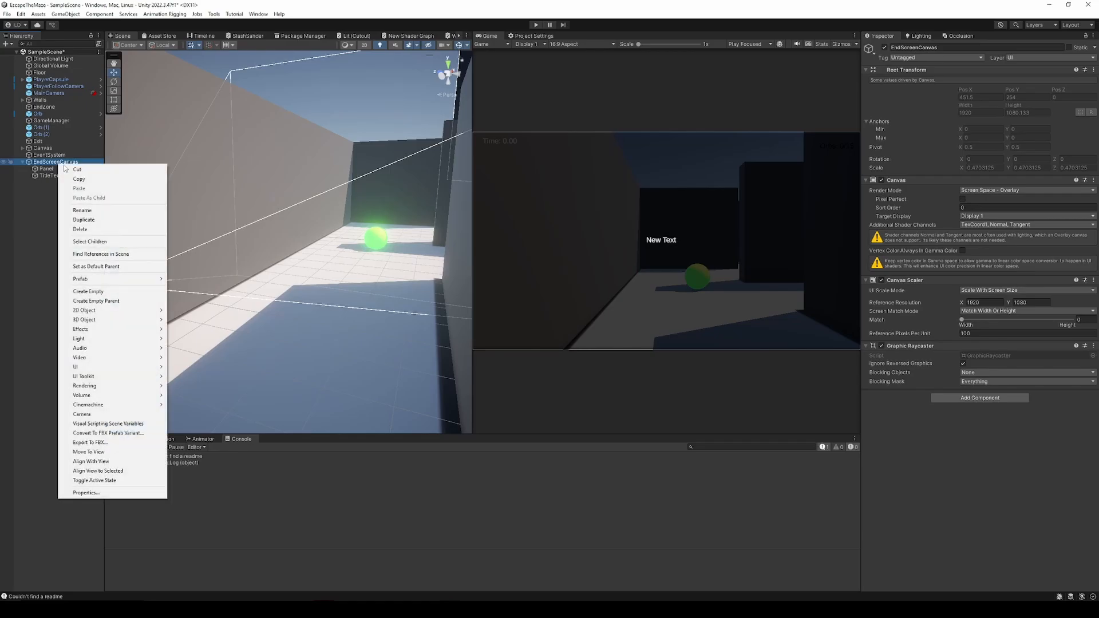
pyautogui.moveTo(127, 369)
pyautogui.click(221, 377)
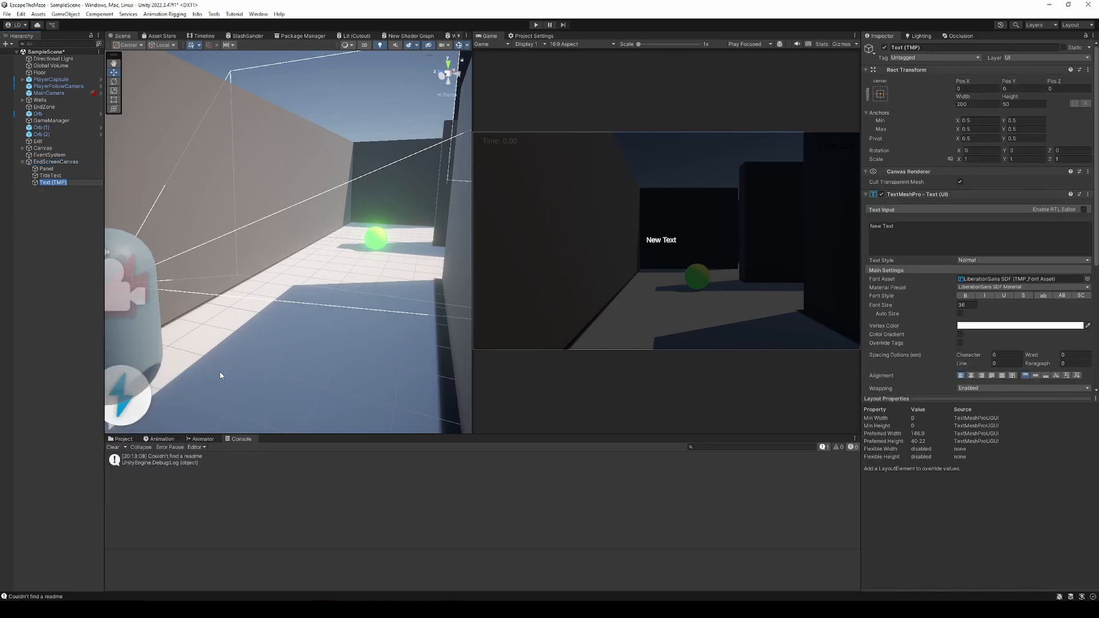
pyautogui.write('TimeText')
pyautogui.press('Return')
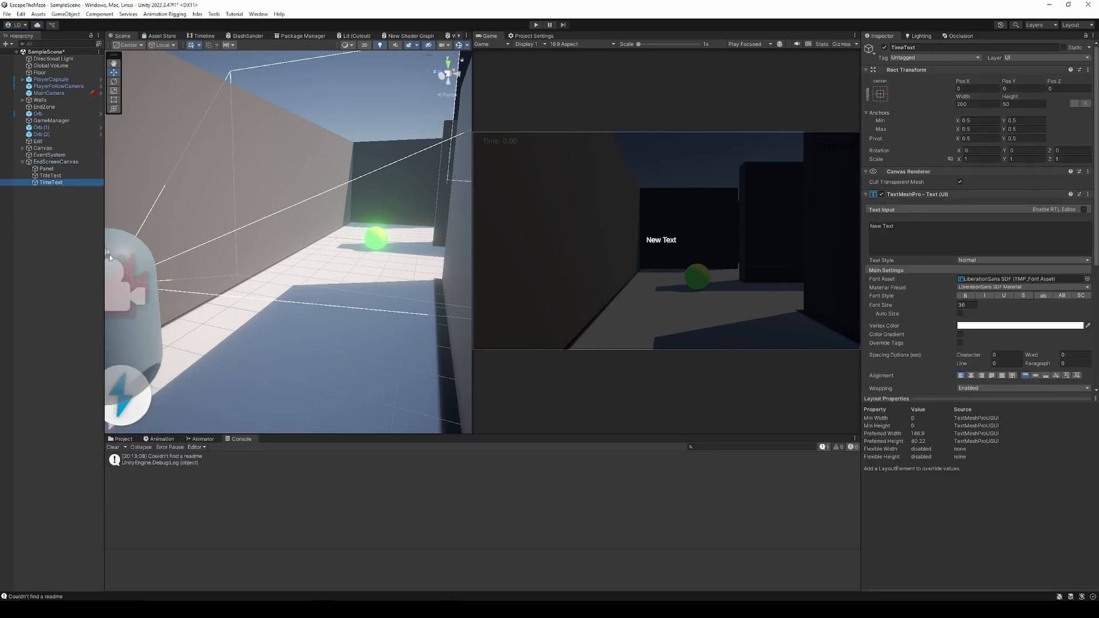
# Add a third TextMeshPro text object under EndScreenCanvas and name it OrbsText.
pyautogui.rightClick(66, 162)
pyautogui.moveTo(127, 366)
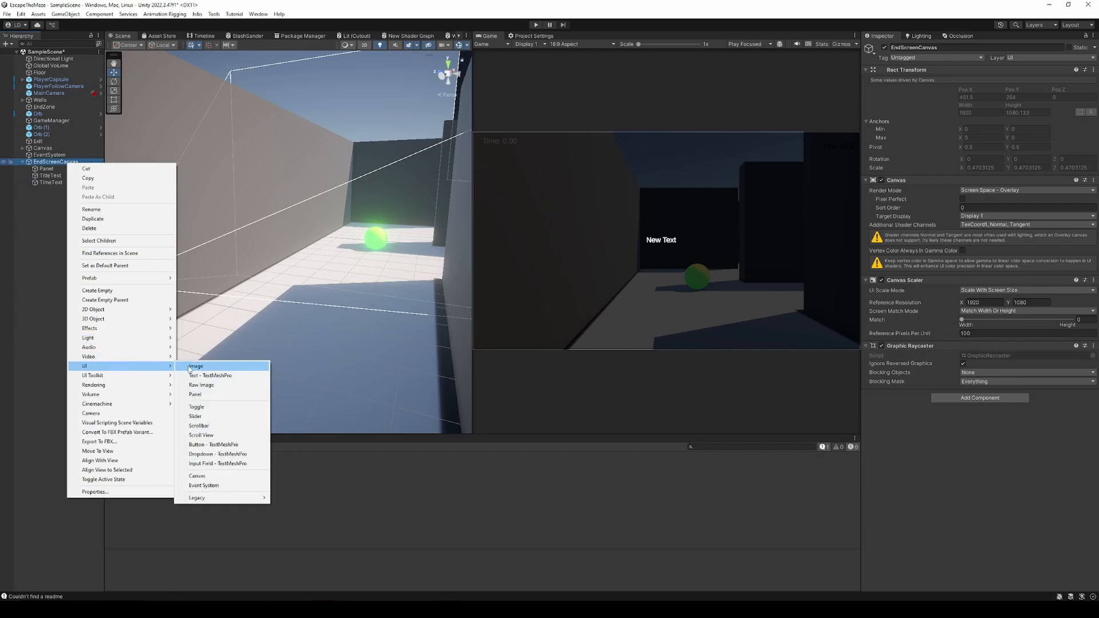
pyautogui.click(196, 375)
pyautogui.write('OrbsText')
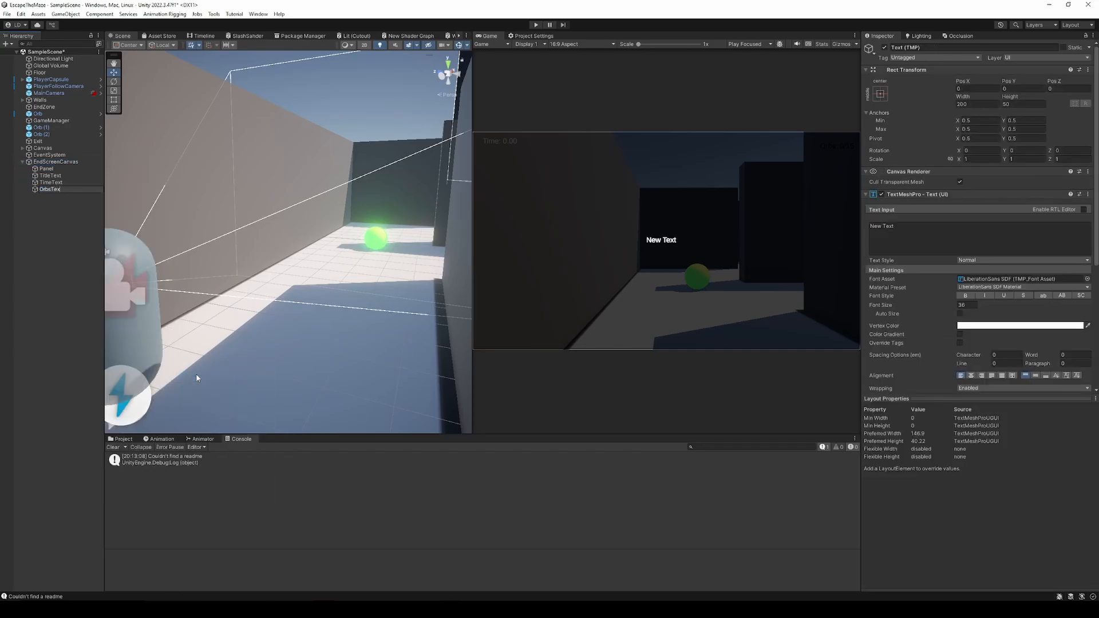
pyautogui.press('Return')
# Add a TextMeshPro button under EndScreenCanvas and name it PlayAgain.
pyautogui.rightClick(60, 162)
pyautogui.moveTo(116, 367)
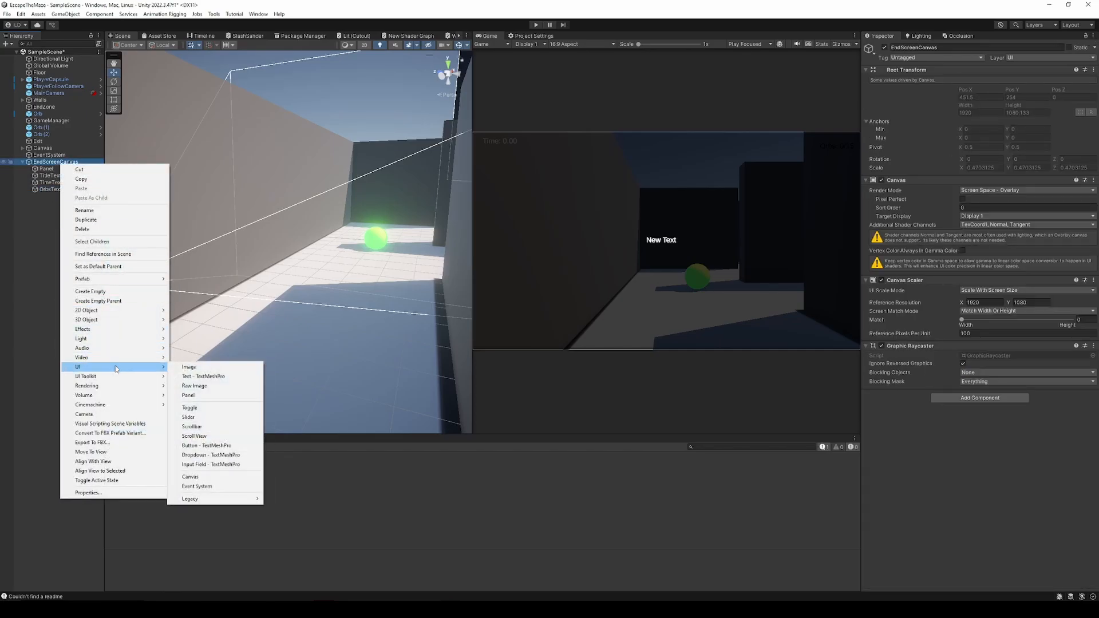
pyautogui.click(231, 446)
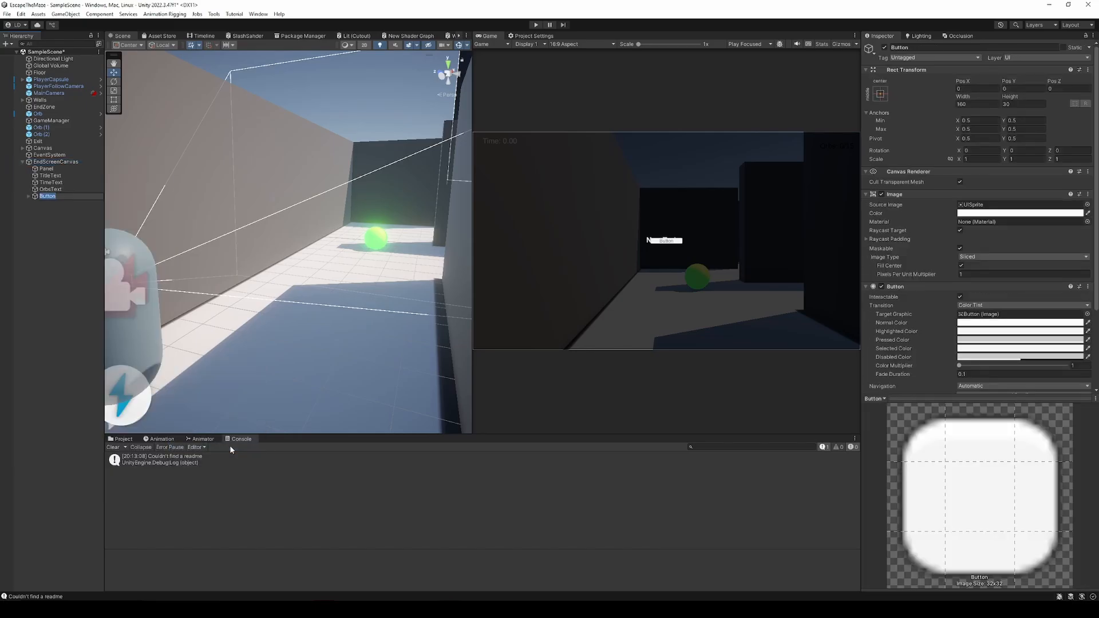
pyautogui.write('PlayuAgain')
# Add another TextMeshPro button under EndScreenCanvas and name it Quit.
pyautogui.click(63, 162)
pyautogui.rightClick(63, 162)
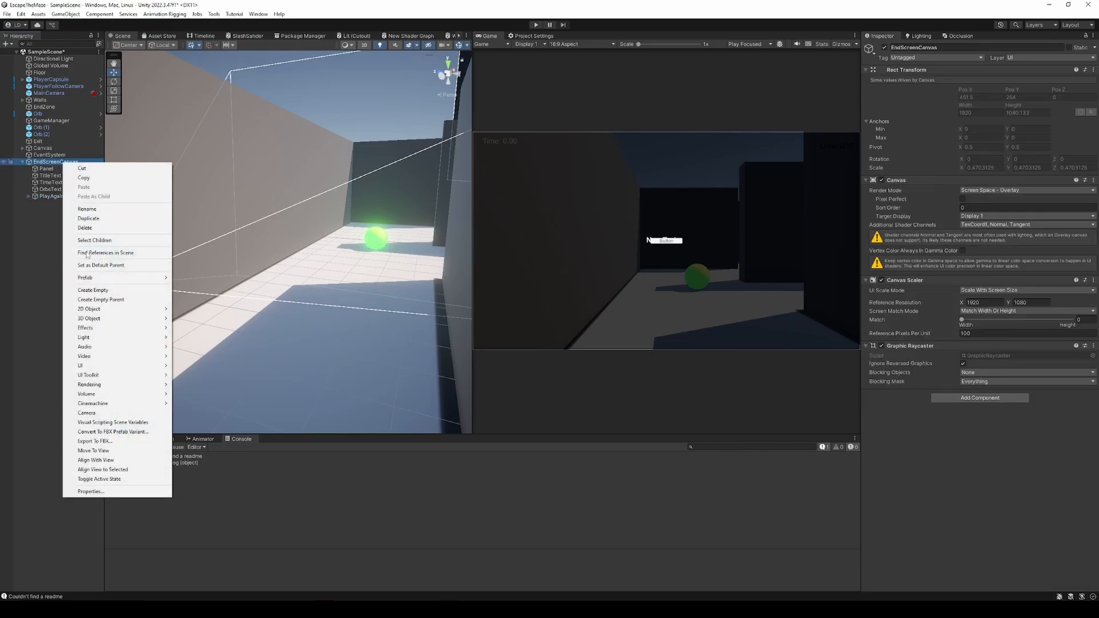
pyautogui.moveTo(114, 368)
pyautogui.click(226, 446)
pyautogui.write('Quit')
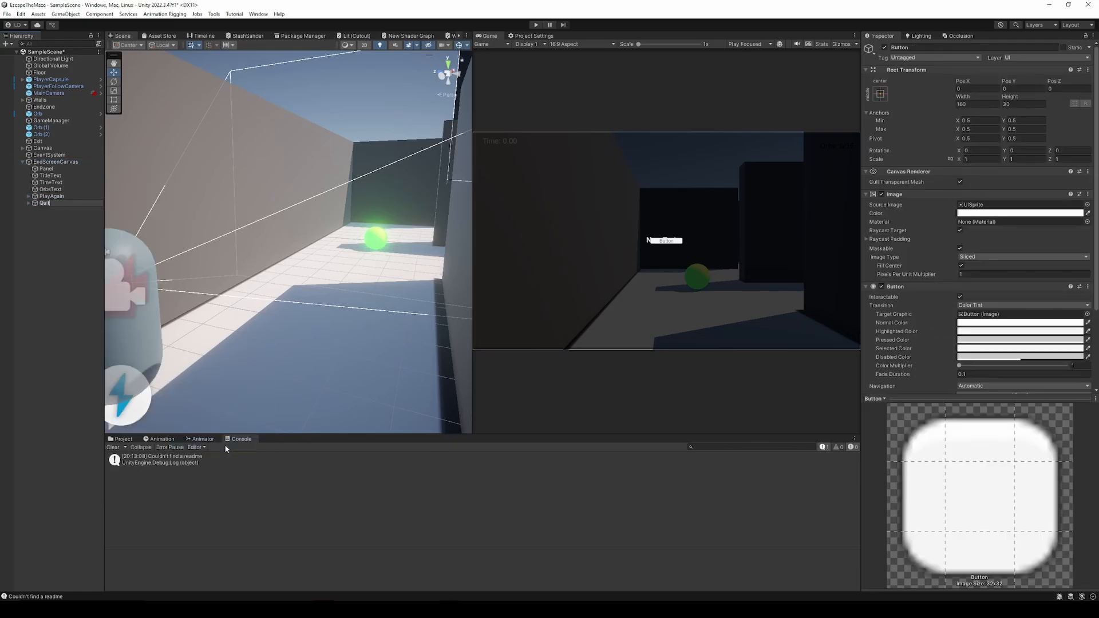
# Move TitleText up near the top of the end screen, to a Pos Y of about 389.
pyautogui.click(73, 175)
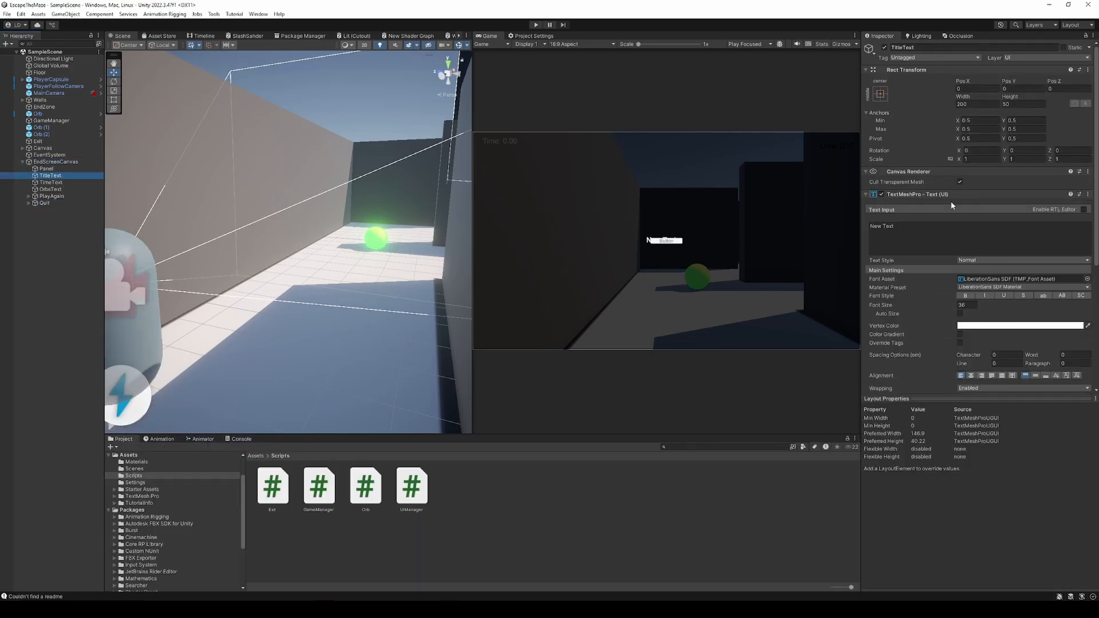
pyautogui.click(881, 94)
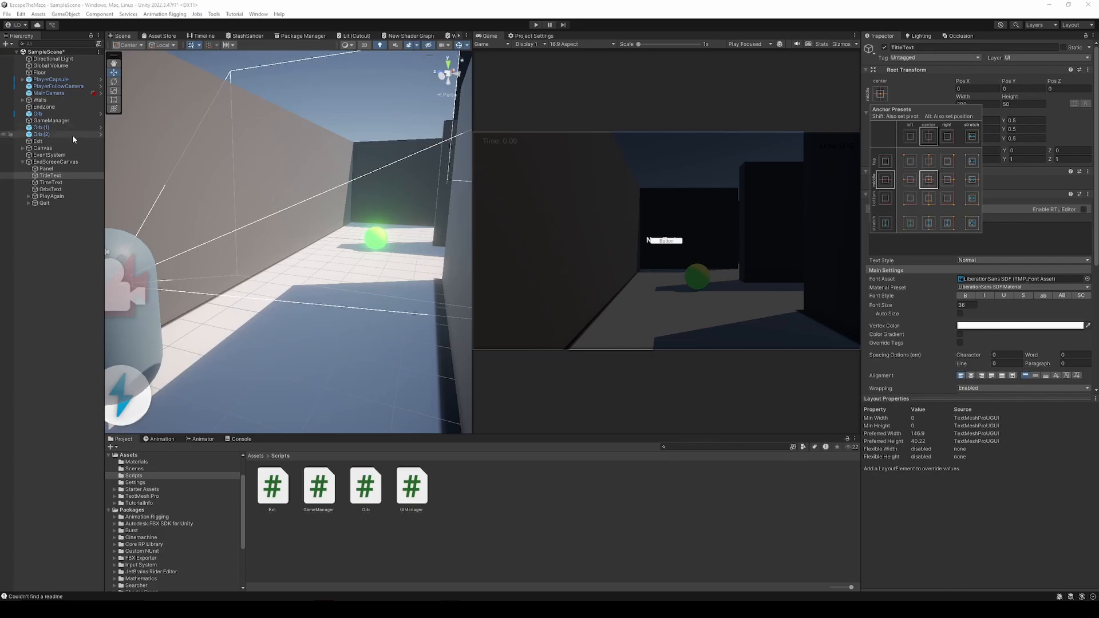
pyautogui.click(1013, 99)
pyautogui.moveTo(1009, 81); pyautogui.dragTo(1029, 82)
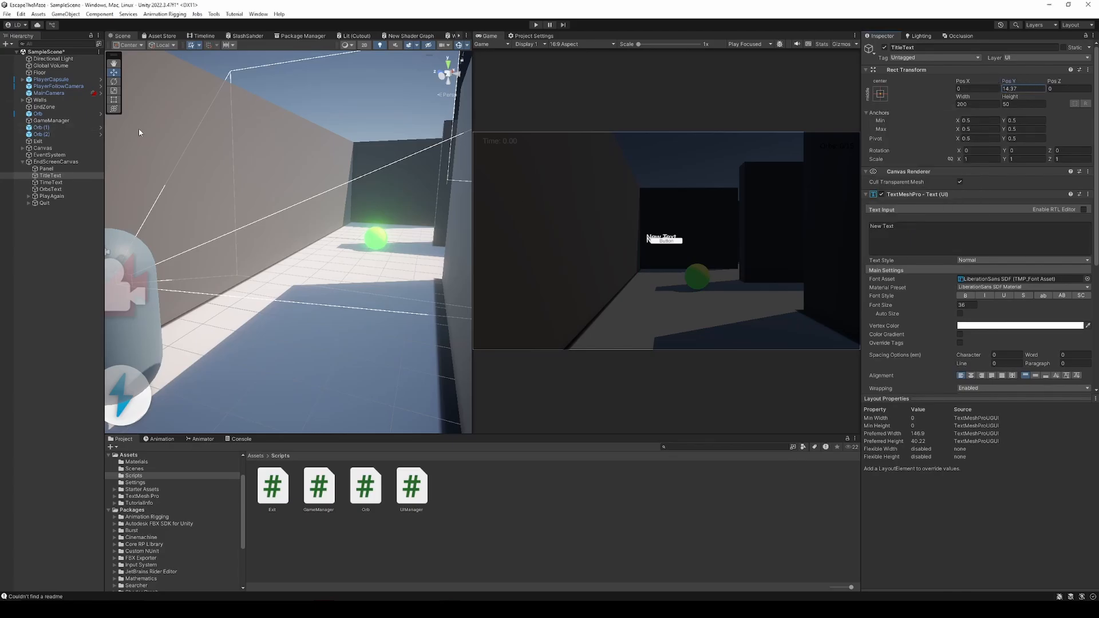
pyautogui.moveTo(630, 240); pyautogui.dragTo(24, 424)
# Replace TitleText's placeholder text with "Game Over!".
pyautogui.click(916, 229)
pyautogui.moveTo(896, 226); pyautogui.dragTo(830, 215)
pyautogui.write('Gam')
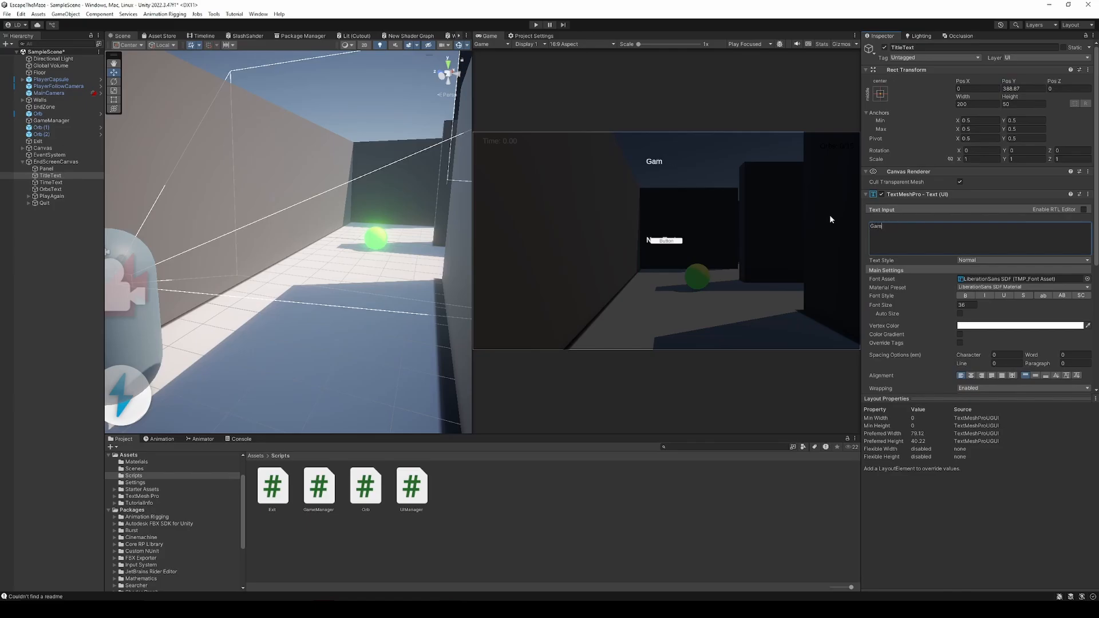
pyautogui.write('e Over!')
# Set TitleText's font size to 100 and its width to 600.
pyautogui.moveTo(882, 305); pyautogui.dragTo(730, 316)
pyautogui.click(967, 305)
pyautogui.write('100')
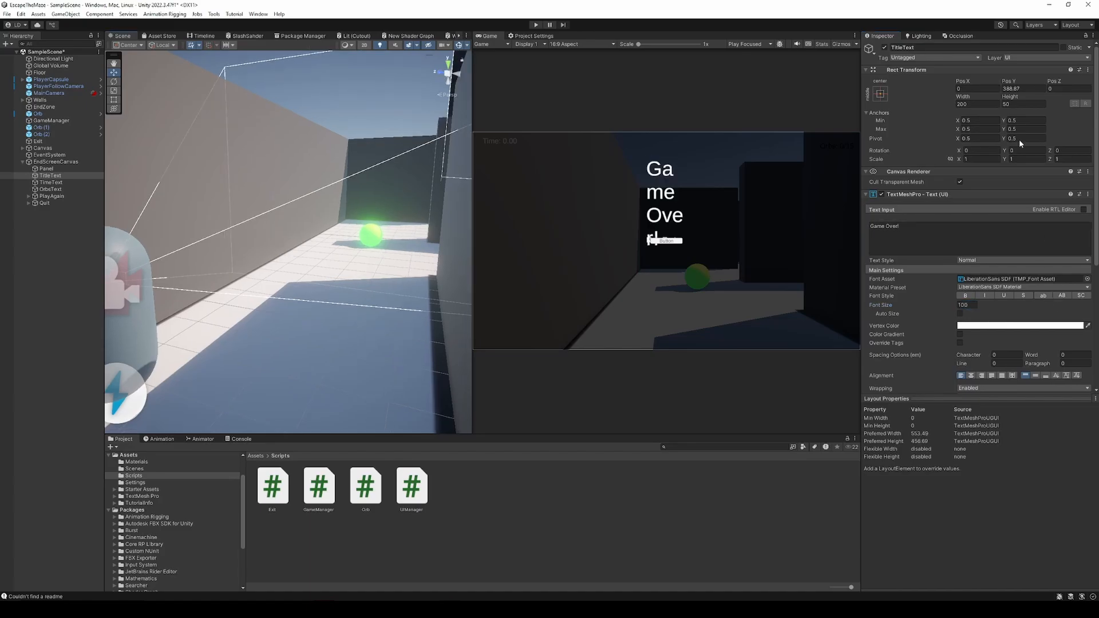
pyautogui.click(980, 104)
pyautogui.write('400')
pyautogui.press('BackSpace')
pyautogui.press('BackSpace')
pyautogui.press('BackSpace')
pyautogui.write('600')
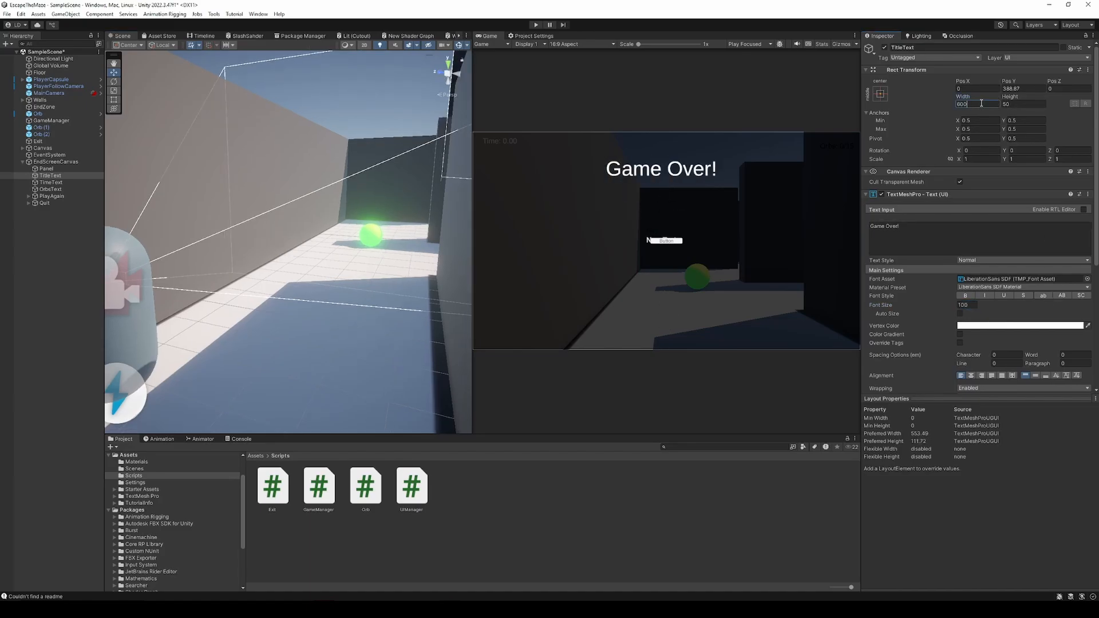
# Assign TimeText, OrbsText and EndScreenCanvas to the Time Text, Orbs Text and End Screen Canvas references of GameManager's script.
pyautogui.click(55, 162)
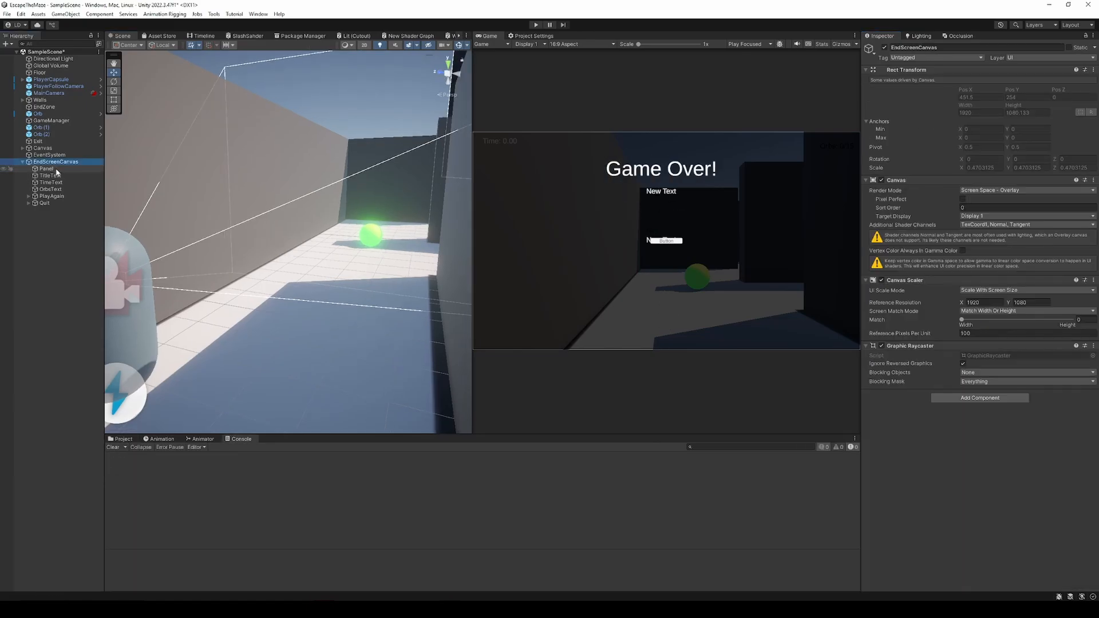
pyautogui.click(51, 121)
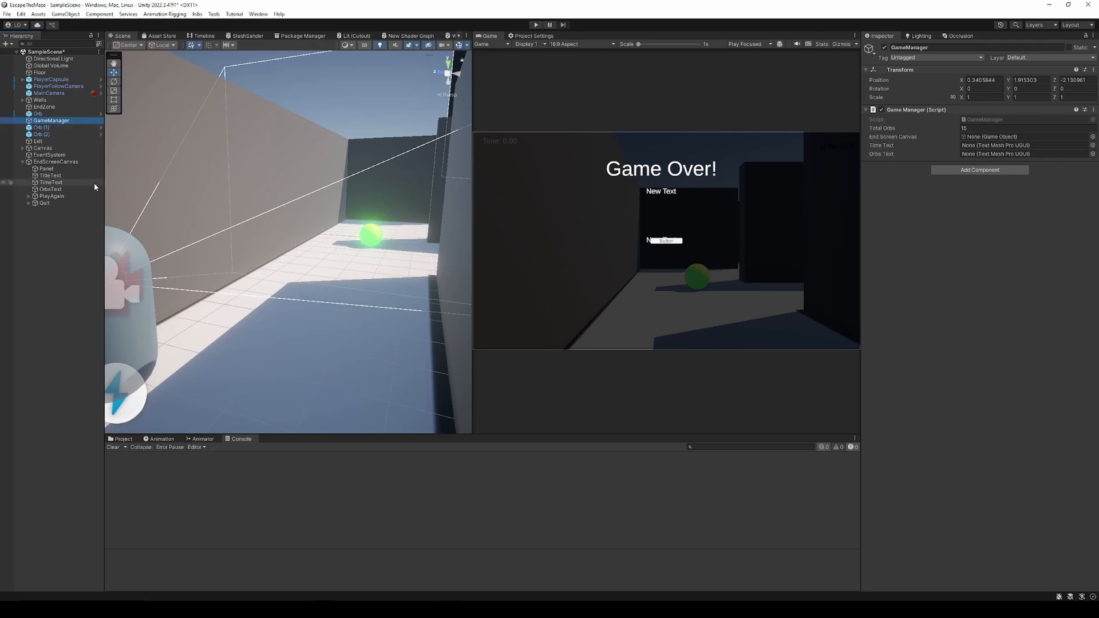
pyautogui.moveTo(42, 184); pyautogui.dragTo(1005, 148)
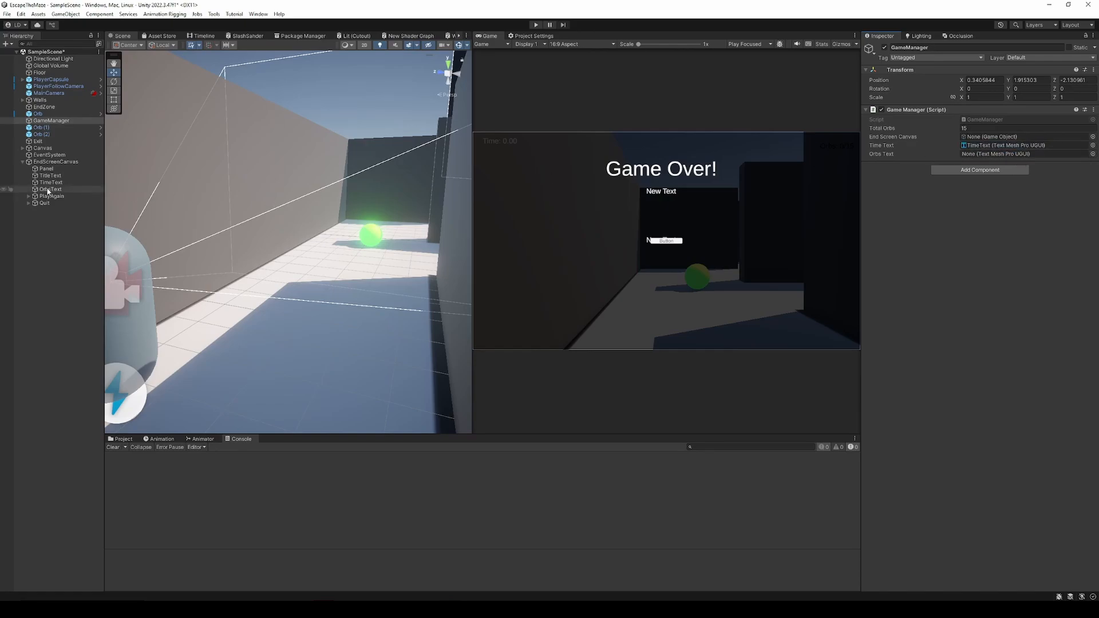
pyautogui.moveTo(48, 191); pyautogui.dragTo(1050, 154)
pyautogui.moveTo(48, 162); pyautogui.dragTo(973, 138)
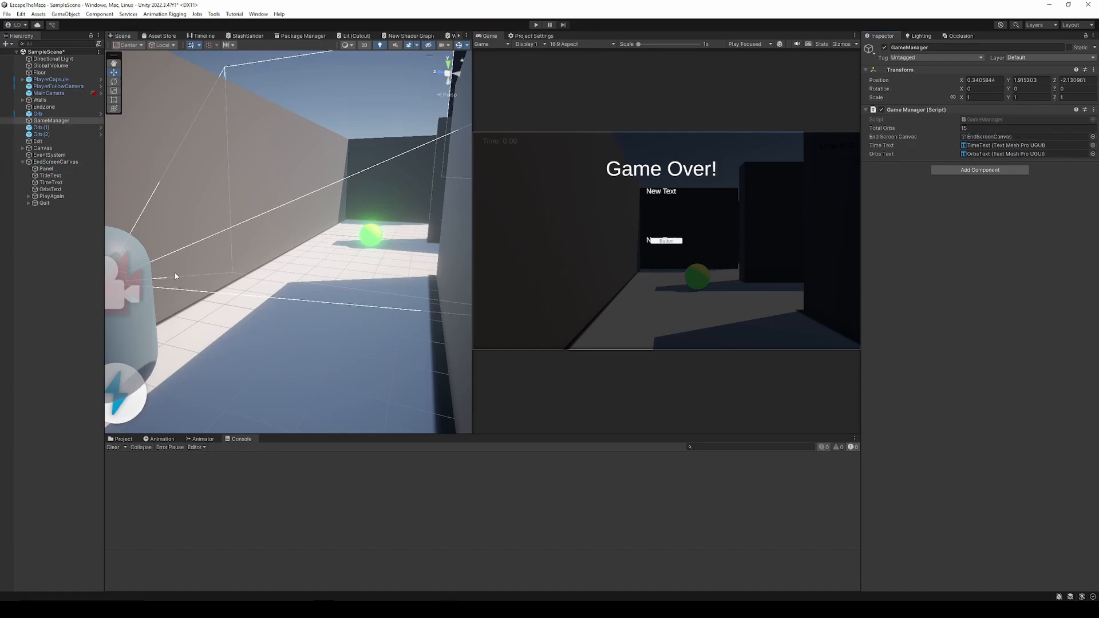
# Deactivate EndScreenCanvas and save the scene.
pyautogui.click(56, 162)
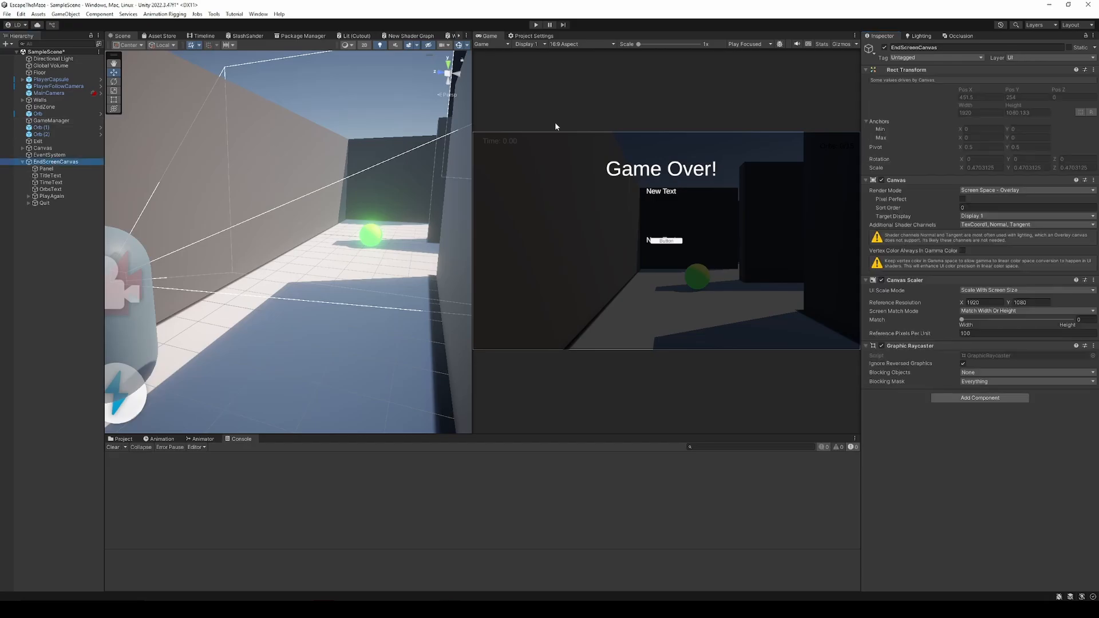
pyautogui.click(885, 47)
pyautogui.hotkey('ctrl', 's')
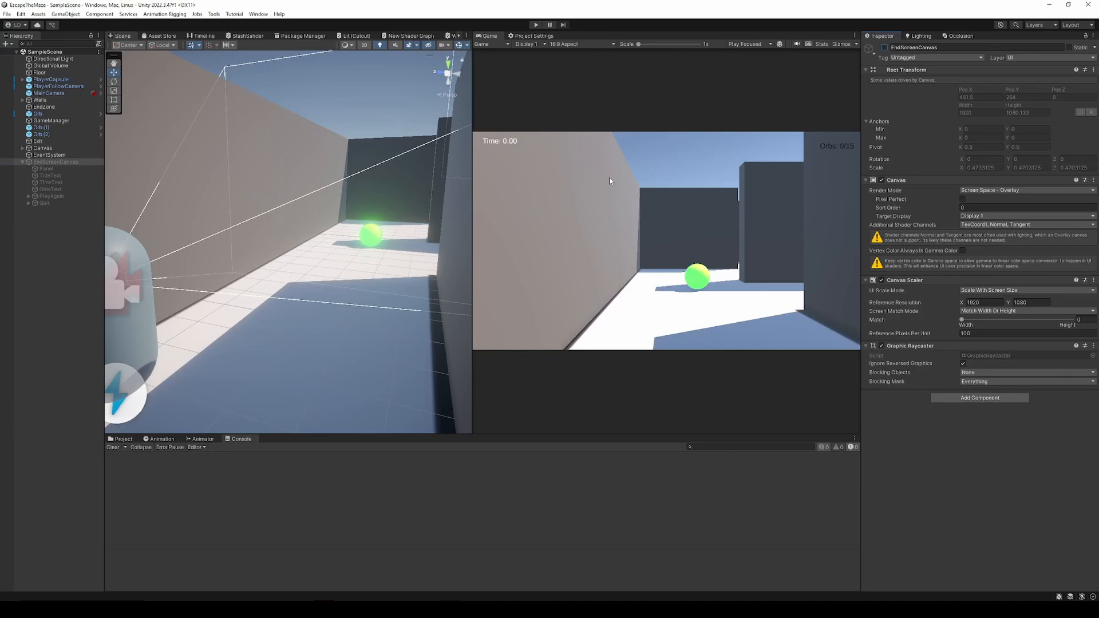
# Play-test the maze by collecting an orb, walking to the exit and trying the button on the end screen.
pyautogui.click(536, 24)
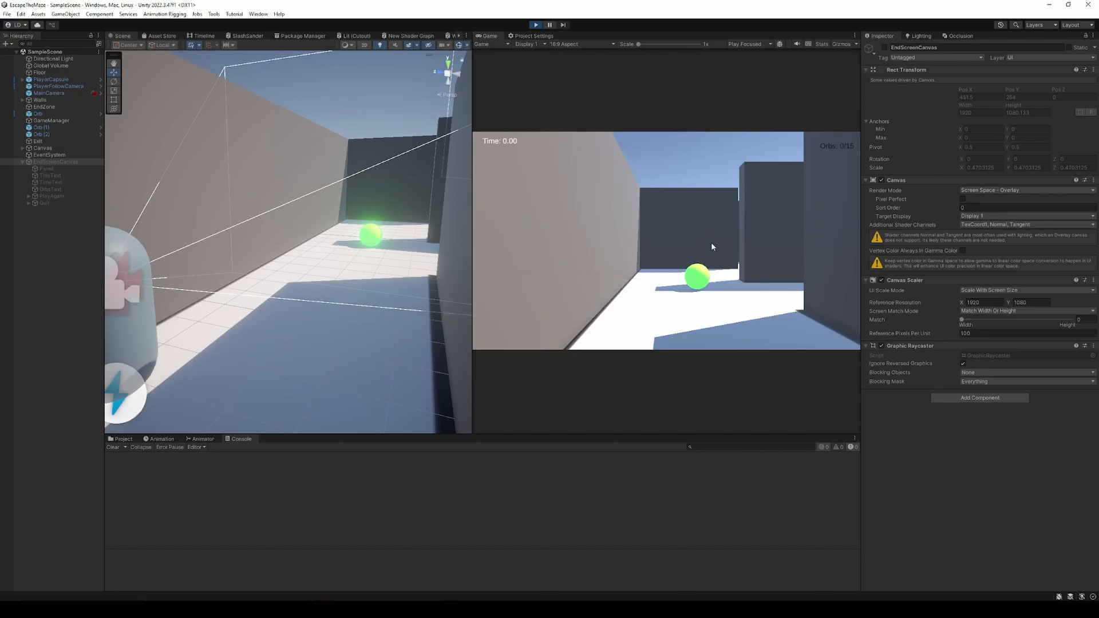
pyautogui.press('w')
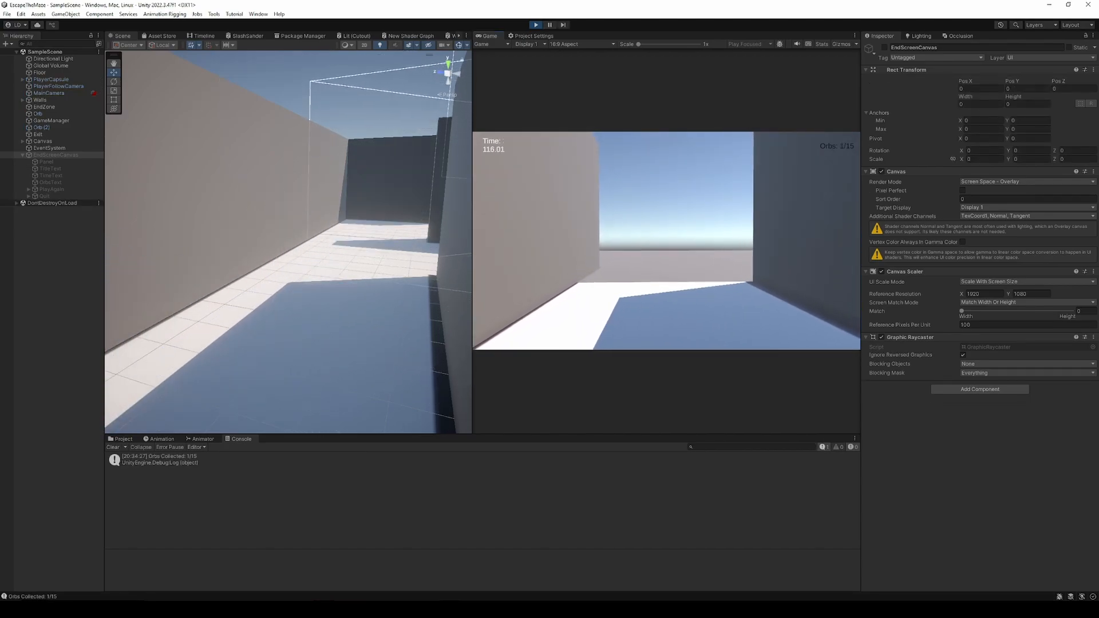
pyautogui.press('w')
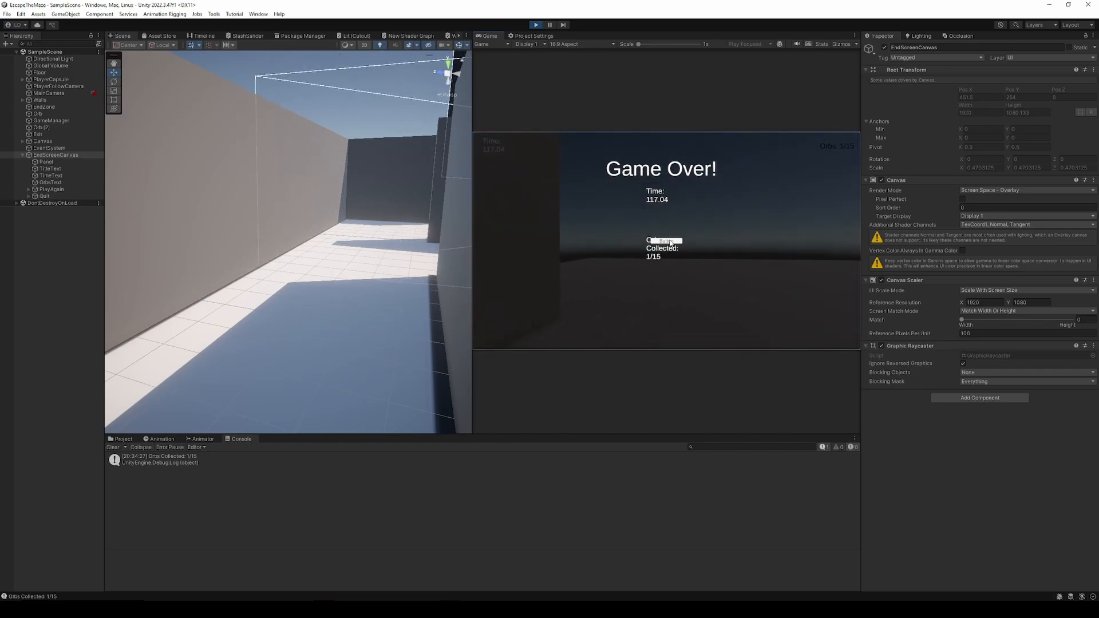
pyautogui.click(666, 240)
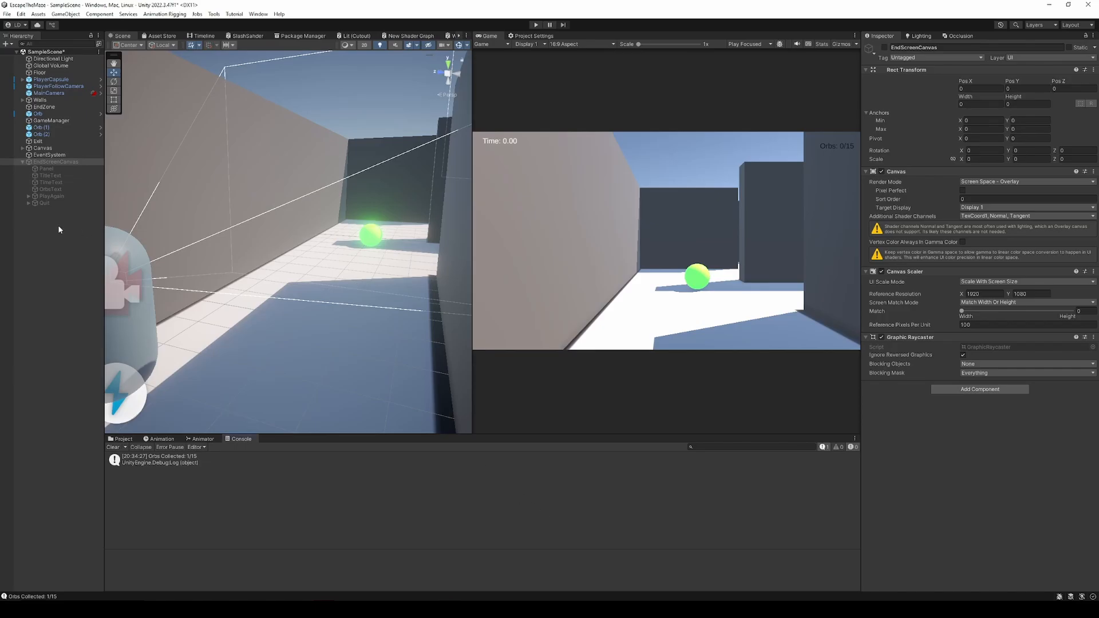
# Reactivate EndScreenCanvas and replace TimeText's placeholder text with "Time: 0.00".
pyautogui.click(885, 47)
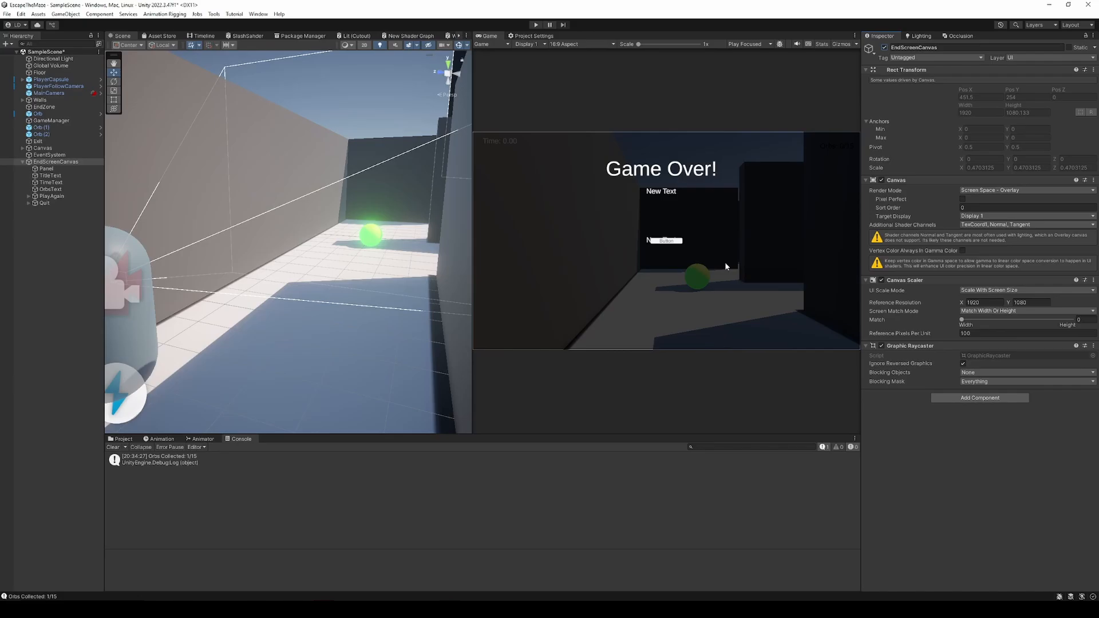
pyautogui.click(50, 182)
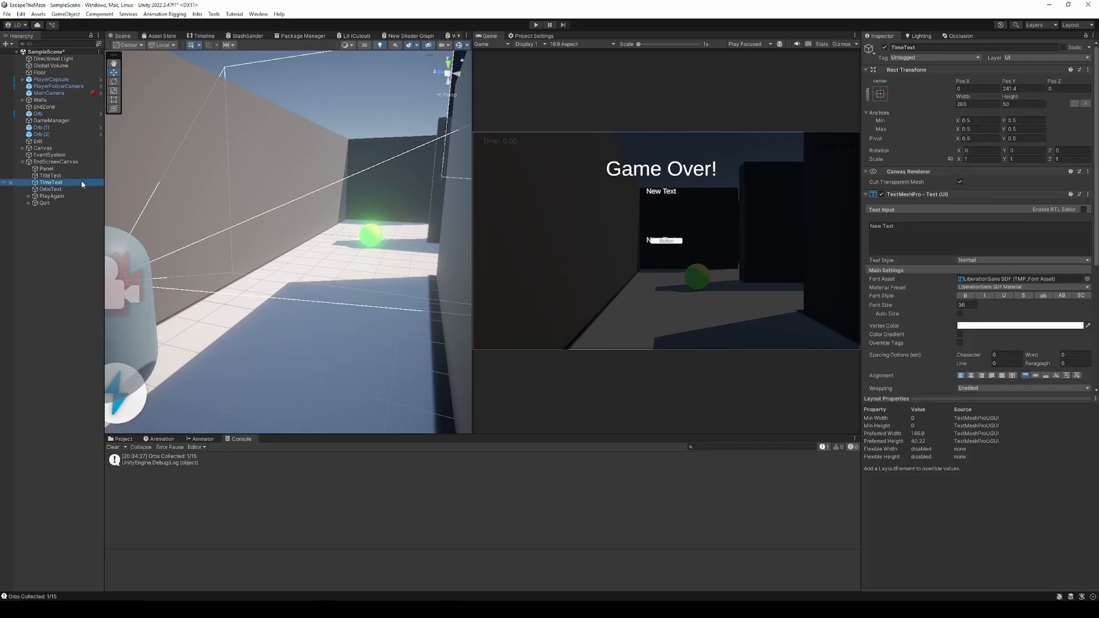
pyautogui.click(885, 227)
pyautogui.write('Tim')
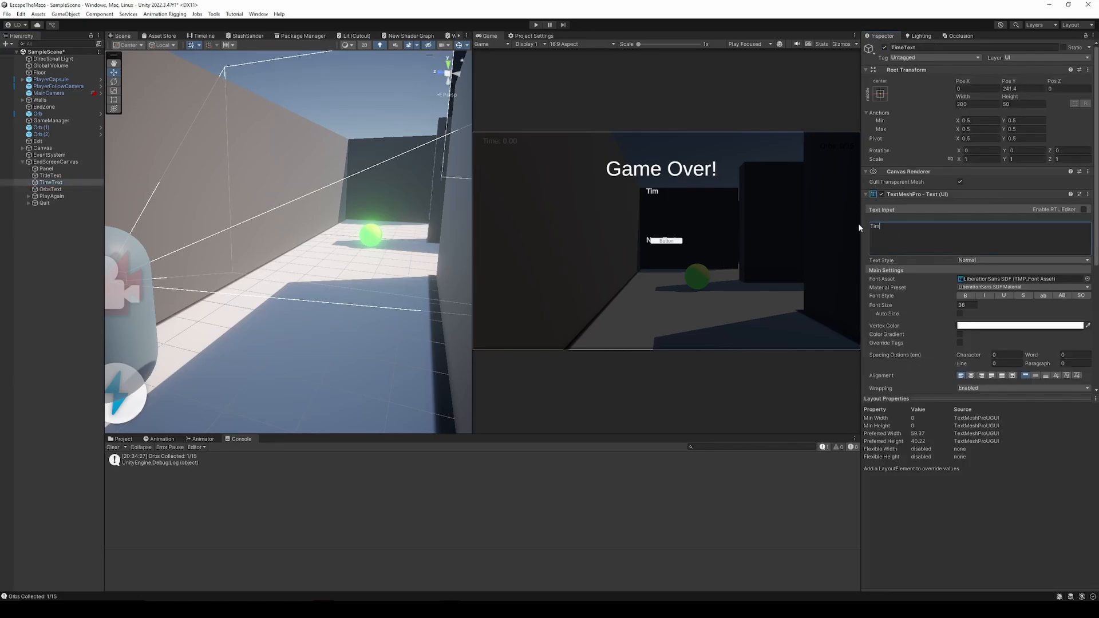
pyautogui.write('e: 0.00')
# Set TimeText's font size to 50 and width to 400, and centre-align both TimeText and TitleText.
pyautogui.click(967, 306)
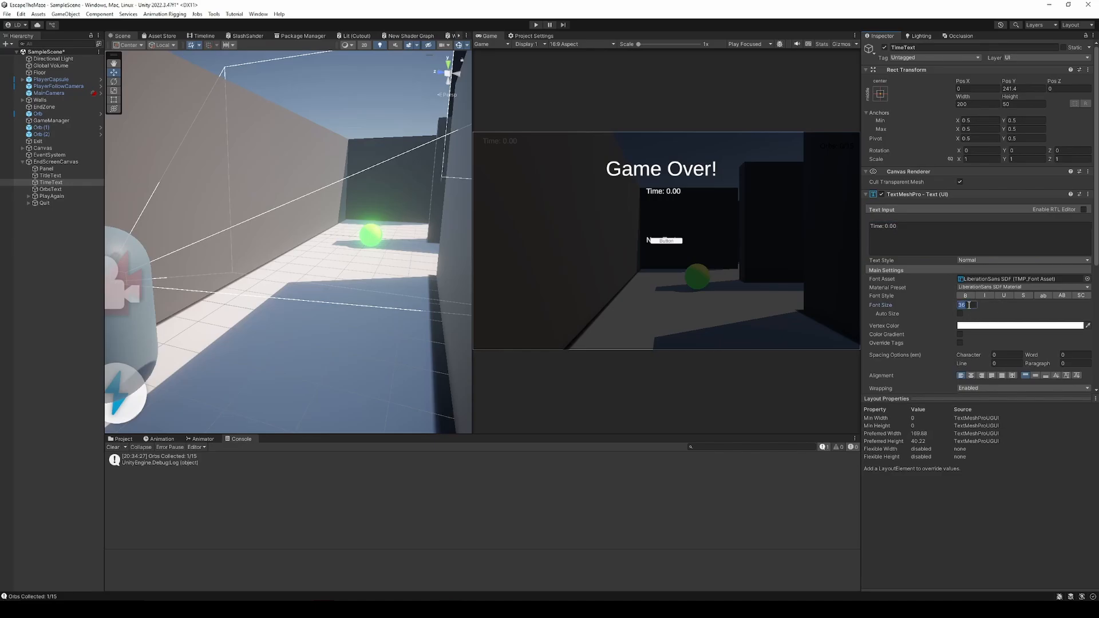
pyautogui.write('50')
pyautogui.click(978, 104)
pyautogui.write('400')
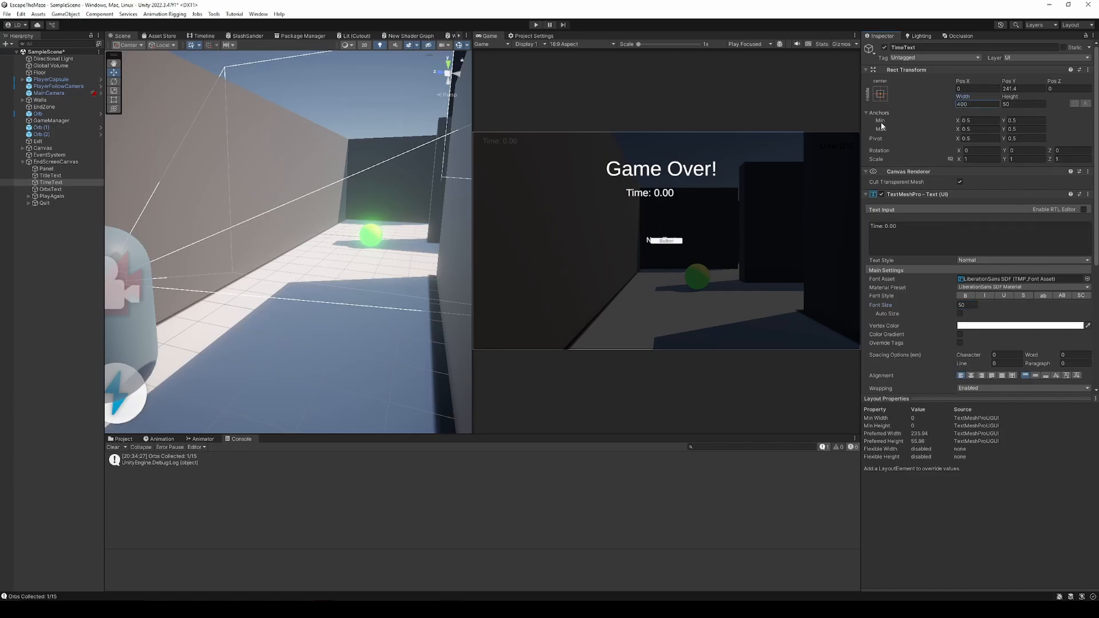
pyautogui.click(971, 375)
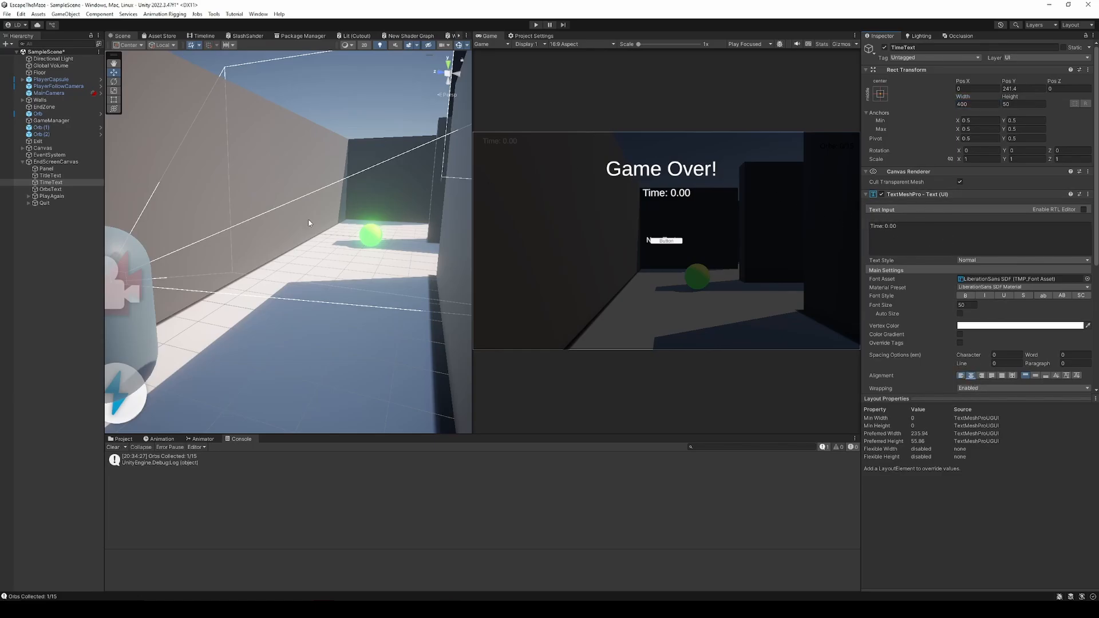
pyautogui.click(51, 176)
pyautogui.click(972, 376)
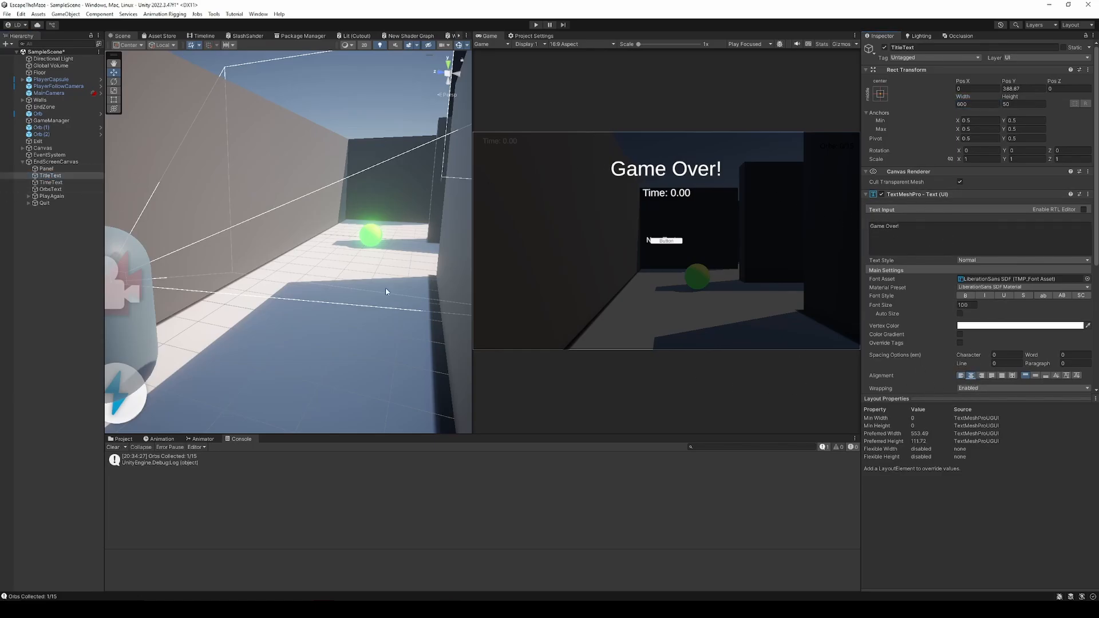
# Change OrbsText's content to "Orbs Collected: 0/15", centre-aligned, with font size 50 and width 600.
pyautogui.click(50, 190)
pyautogui.click(931, 226)
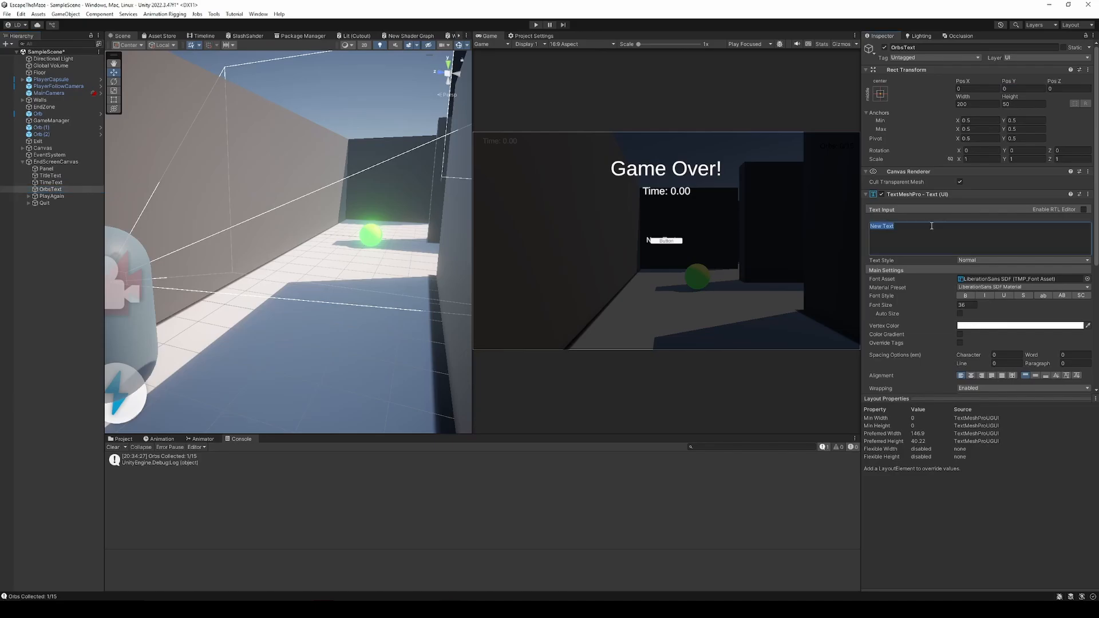
pyautogui.write('Orbs Collected: 0/15')
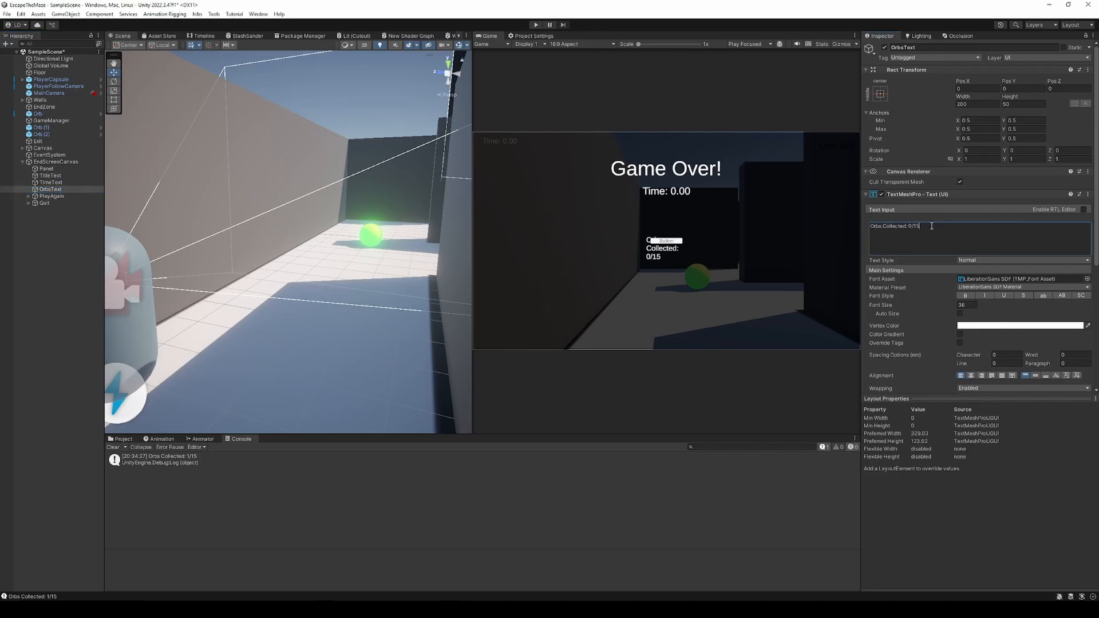
pyautogui.click(971, 376)
pyautogui.click(968, 305)
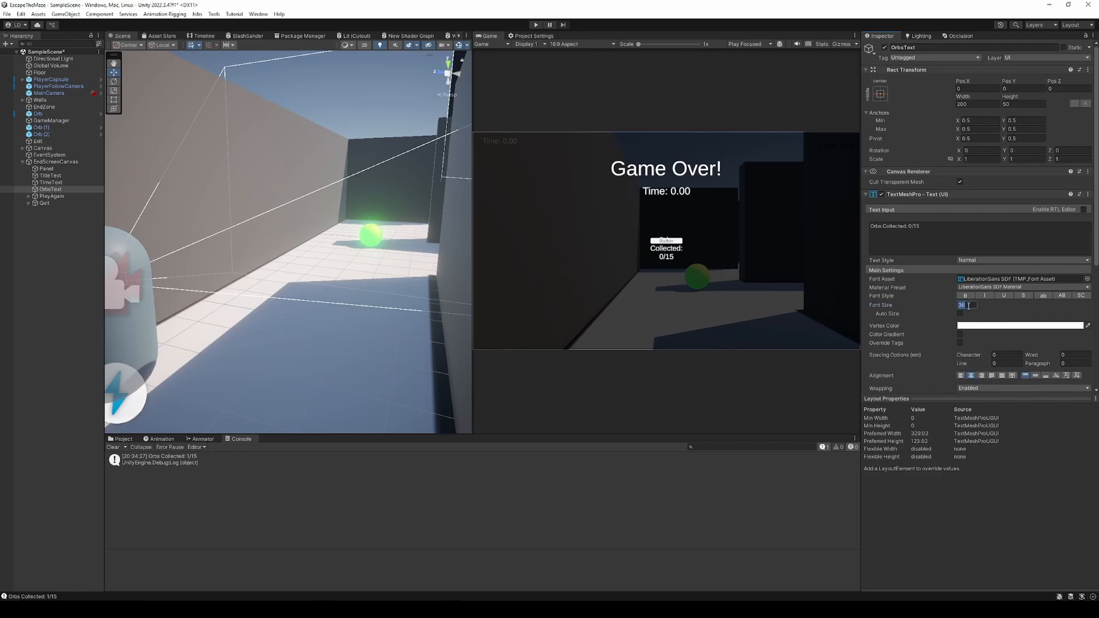
pyautogui.write('50')
pyautogui.click(977, 104)
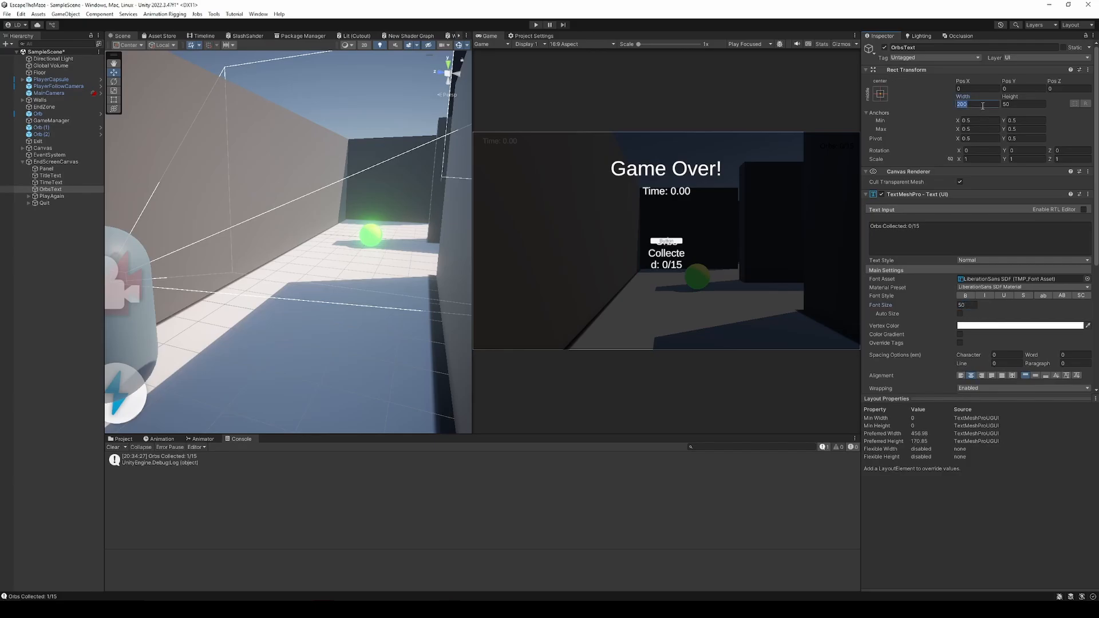
pyautogui.write('600')
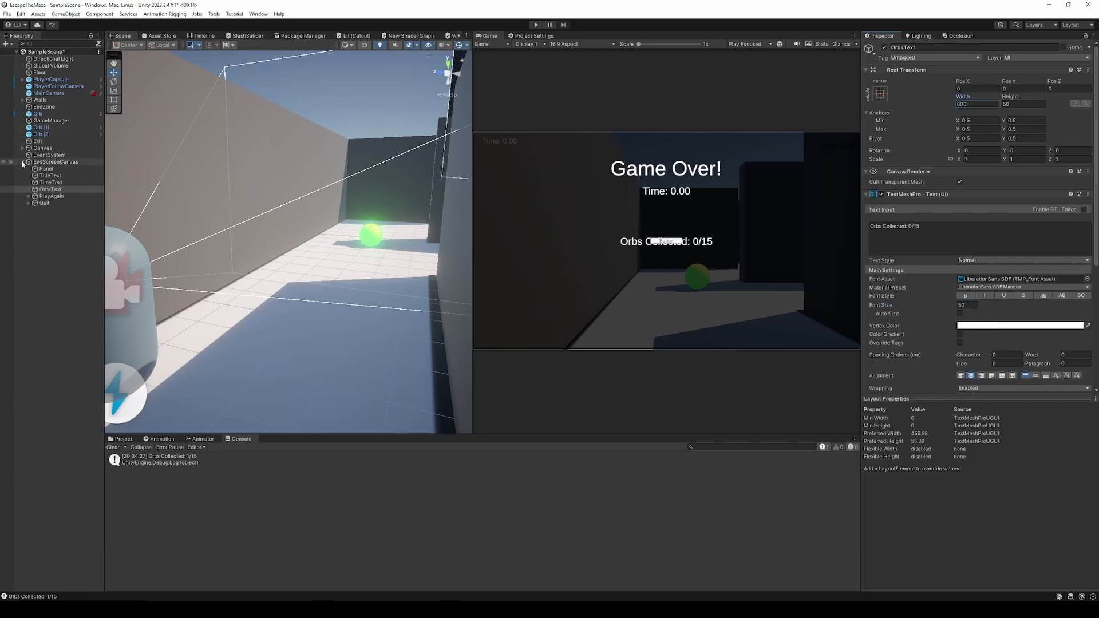
# Raise OrbsText on the end screen by setting its Pos Y to 150.
pyautogui.moveTo(1009, 81); pyautogui.dragTo(885, 97)
pyautogui.write('150')
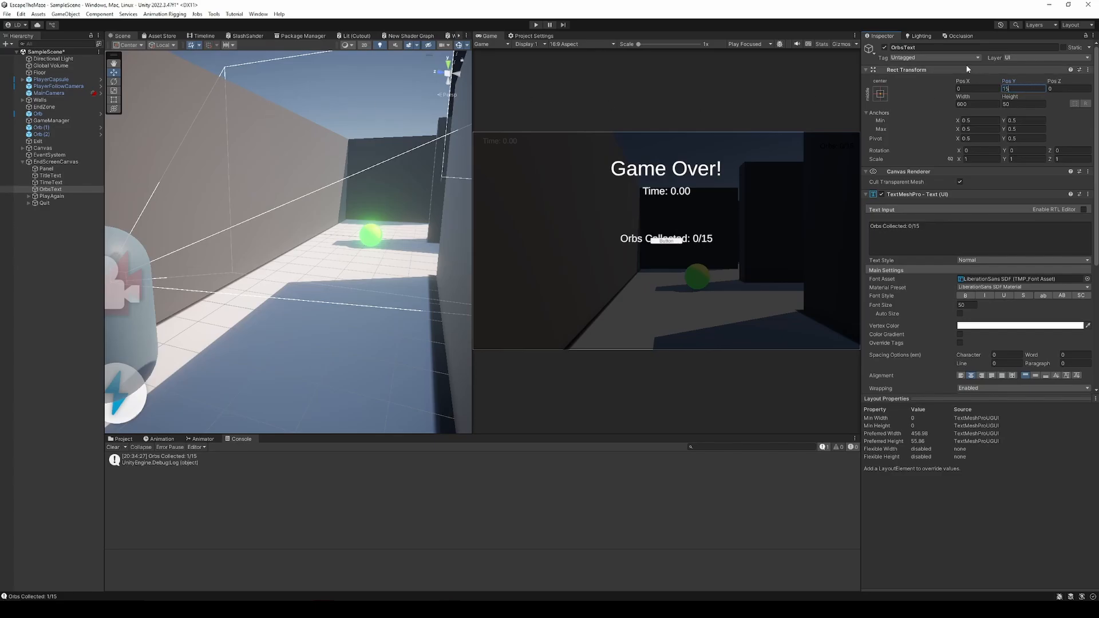
pyautogui.press('Return')
# Set the PlayAgain button's label to "Play Again" with font size 30.
pyautogui.click(28, 195)
pyautogui.click(58, 203)
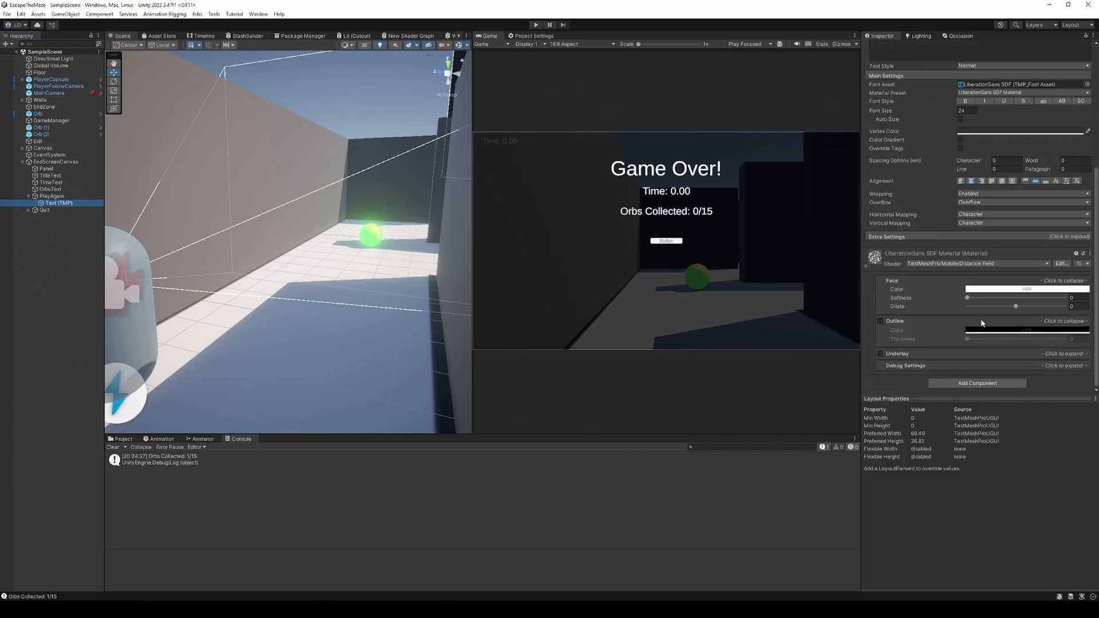
pyautogui.click(972, 111)
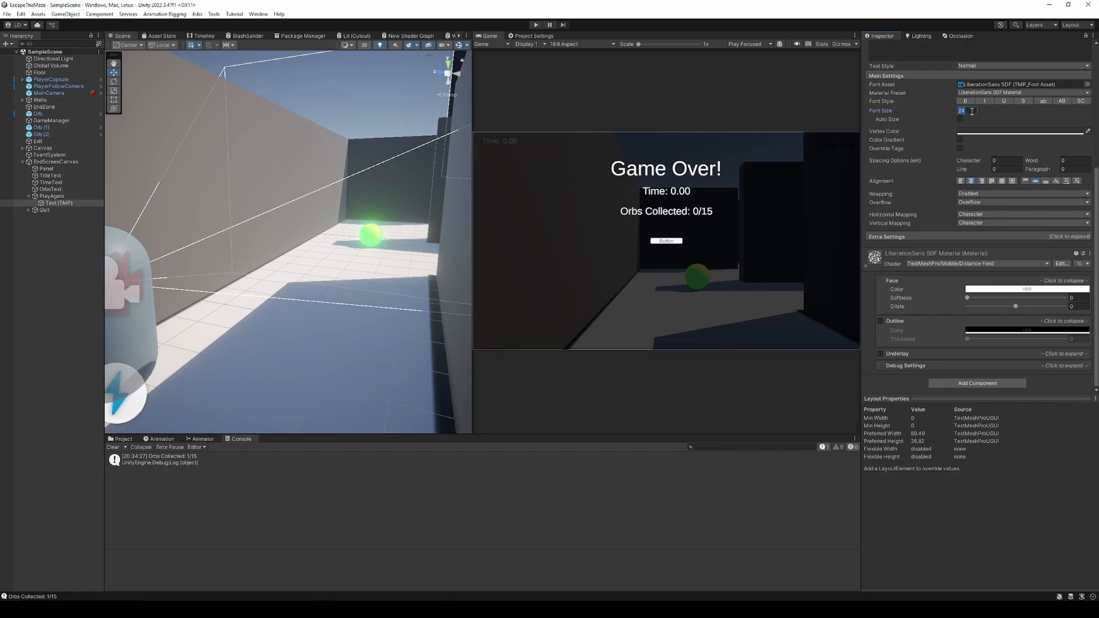
pyautogui.write('30')
pyautogui.scroll(3, 944, 232)
pyautogui.click(892, 155)
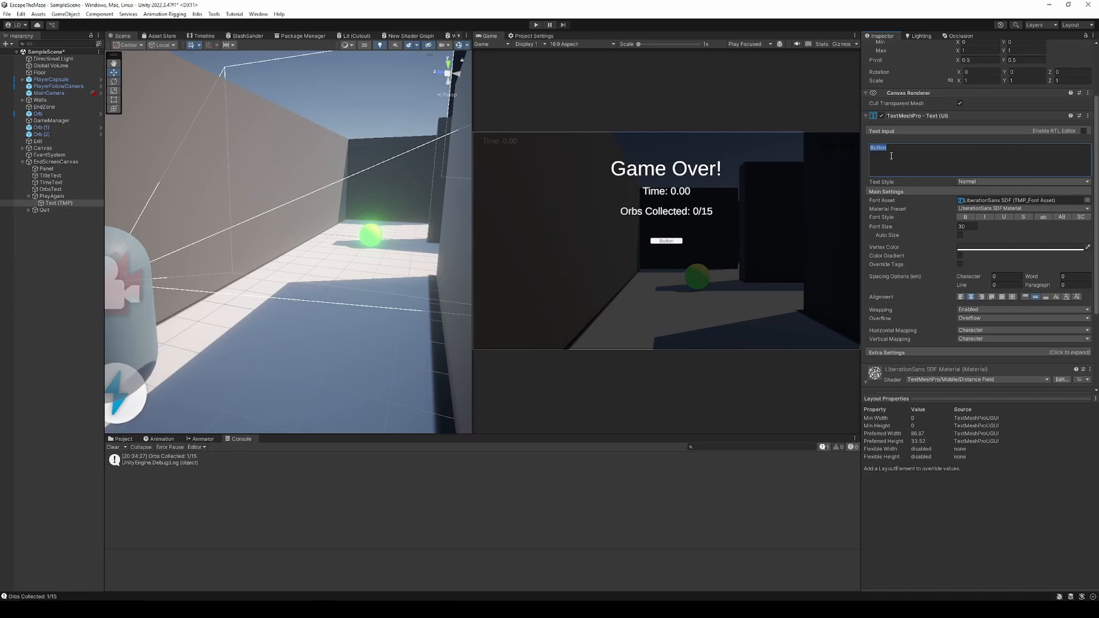
pyautogui.write('Play Again')
# Set the Quit button's label to "Quit" with font size 30, saving the scene.
pyautogui.click(29, 210)
pyautogui.click(51, 217)
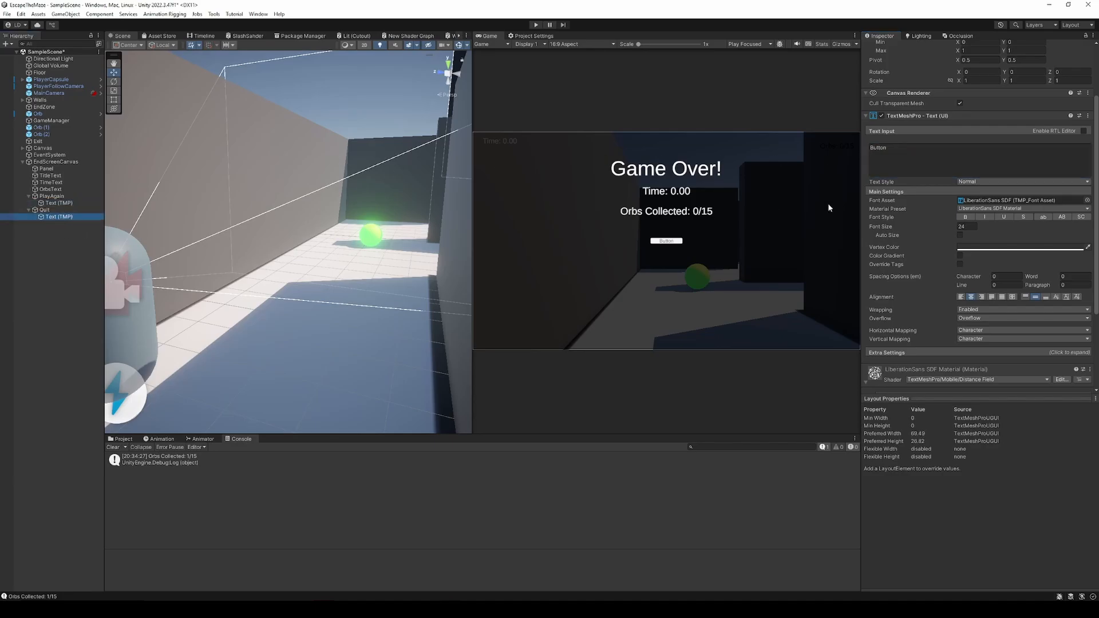
pyautogui.doubleClick(896, 150)
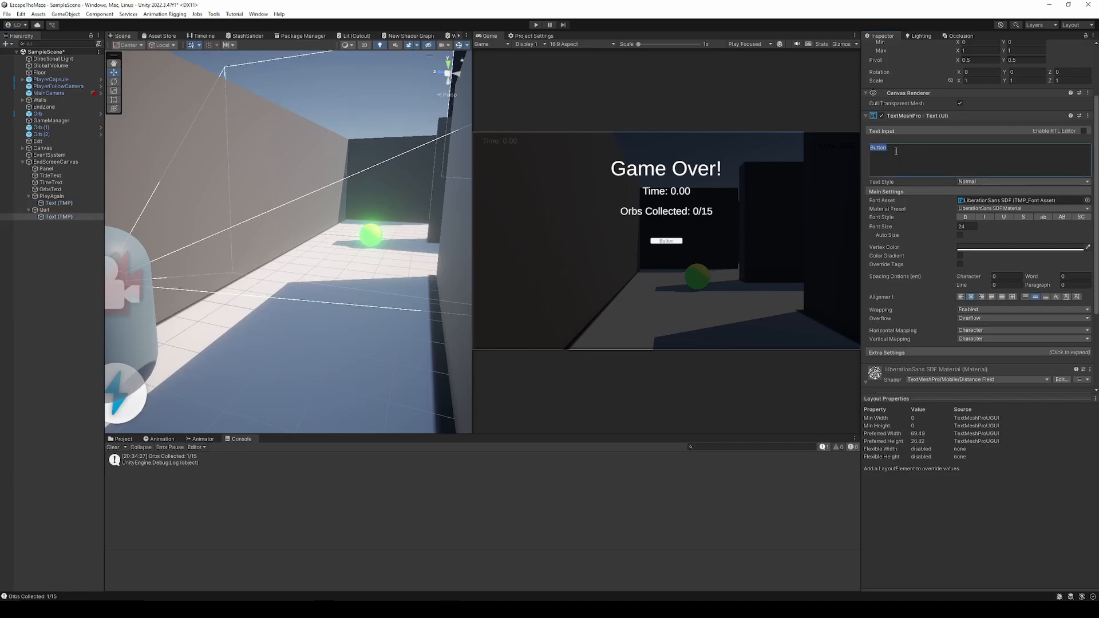
pyautogui.write('Quit')
pyautogui.hotkey('ctrl', 's')
pyautogui.click(965, 226)
pyautogui.write('30')
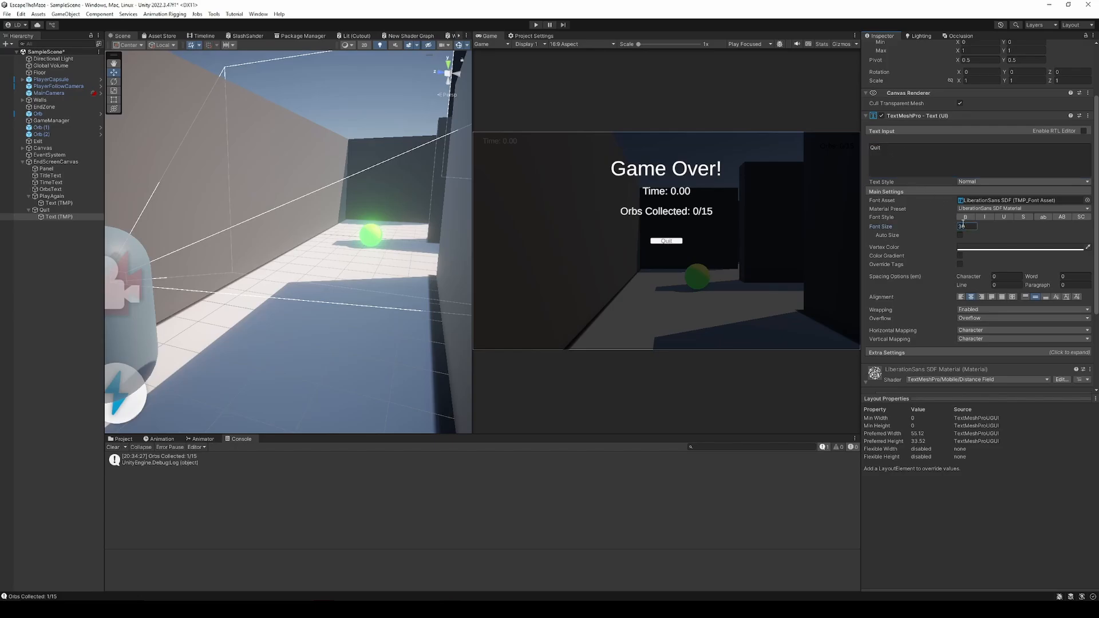
# Move the PlayAgain button to Pos Y -125 and the Quit button to Pos Y -225.
pyautogui.click(55, 197)
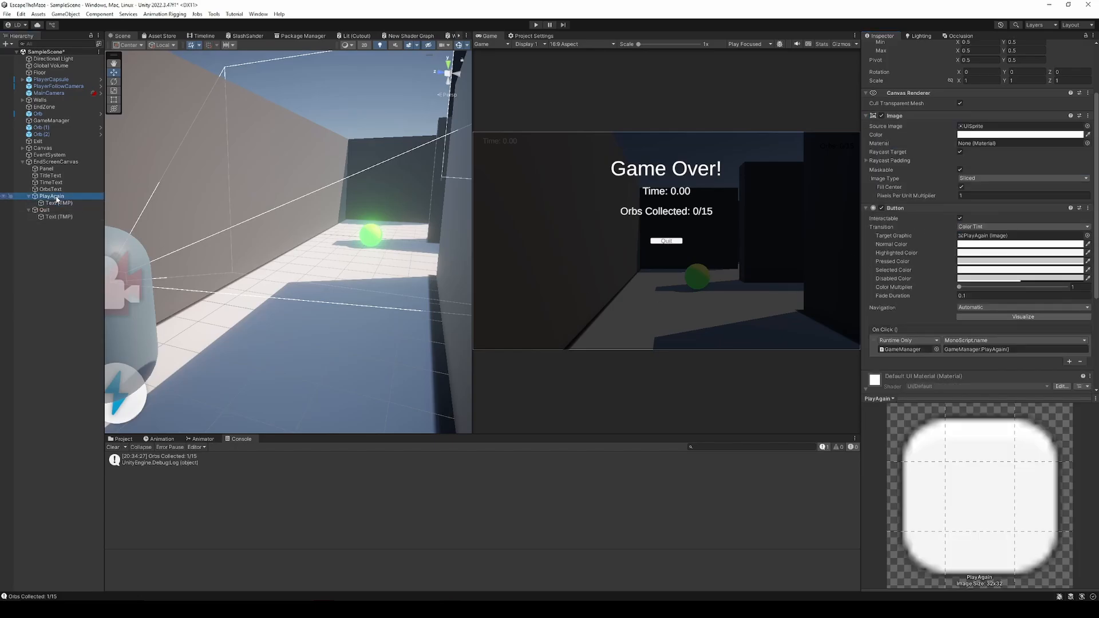
pyautogui.scroll(3, 936, 218)
pyautogui.moveTo(1011, 86); pyautogui.dragTo(539, 96)
pyautogui.click(44, 210)
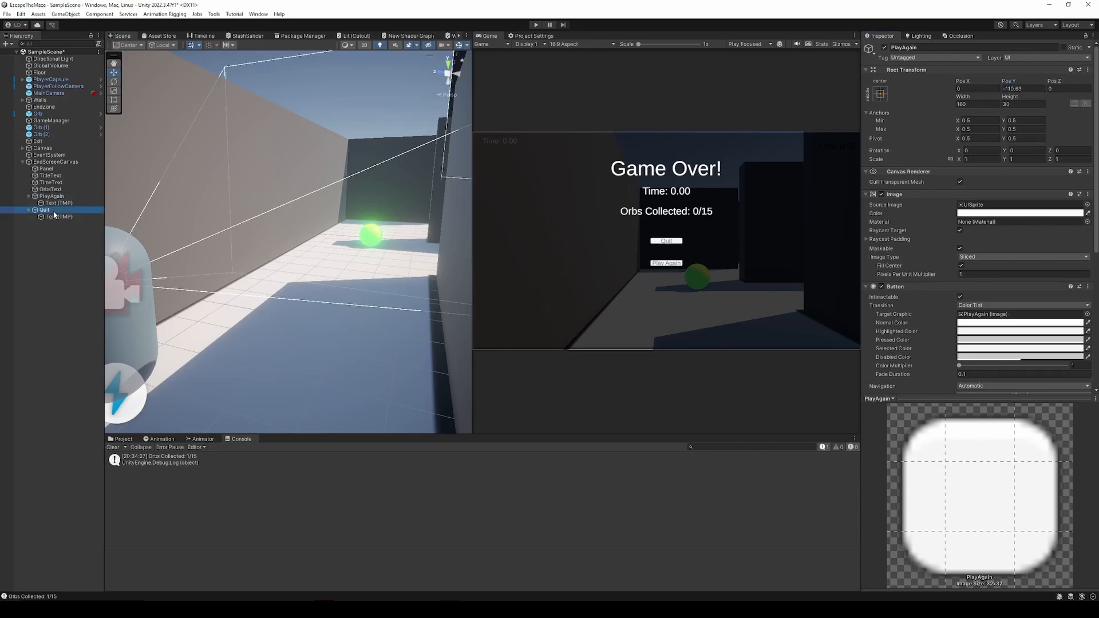
pyautogui.moveTo(1005, 82); pyautogui.dragTo(1028, 94)
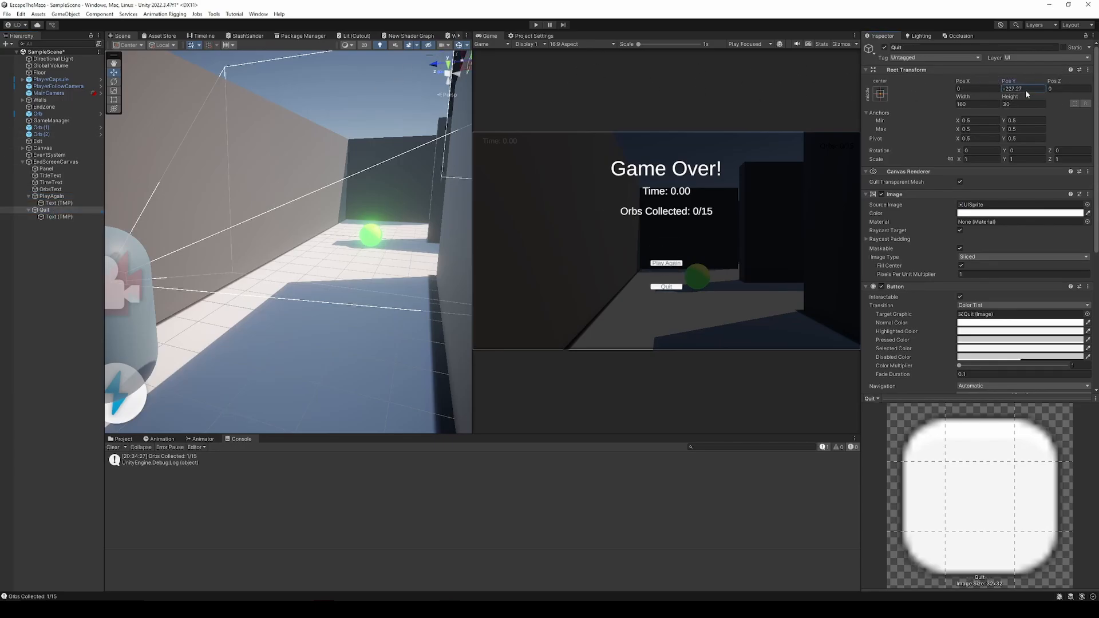
pyautogui.write('-225')
# Resize the Quit button to 300 wide and 90 high.
pyautogui.click(981, 106)
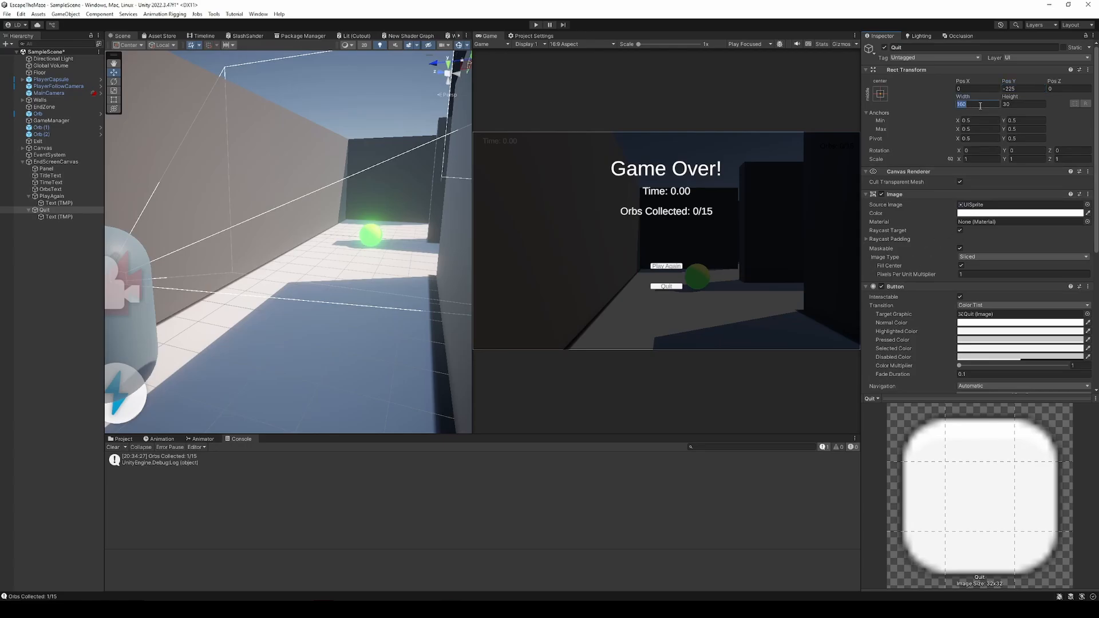
pyautogui.write('300')
pyautogui.click(1016, 105)
pyautogui.write('90')
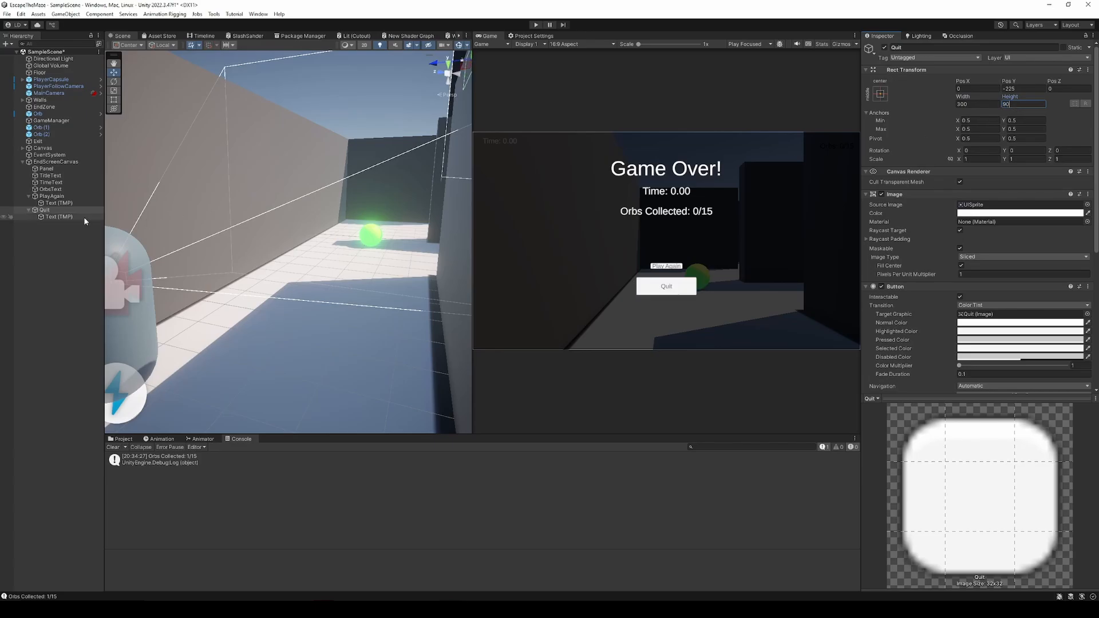
# Resize the PlayAgain button to 300 wide and 90 high.
pyautogui.click(50, 196)
pyautogui.click(980, 105)
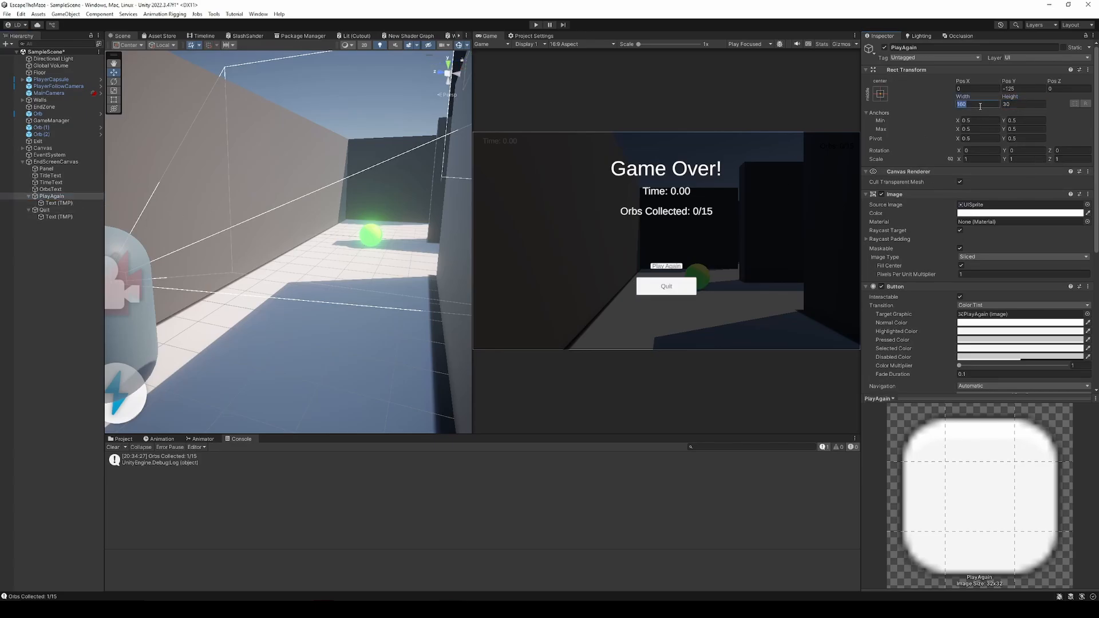
pyautogui.write('300')
pyautogui.click(1020, 105)
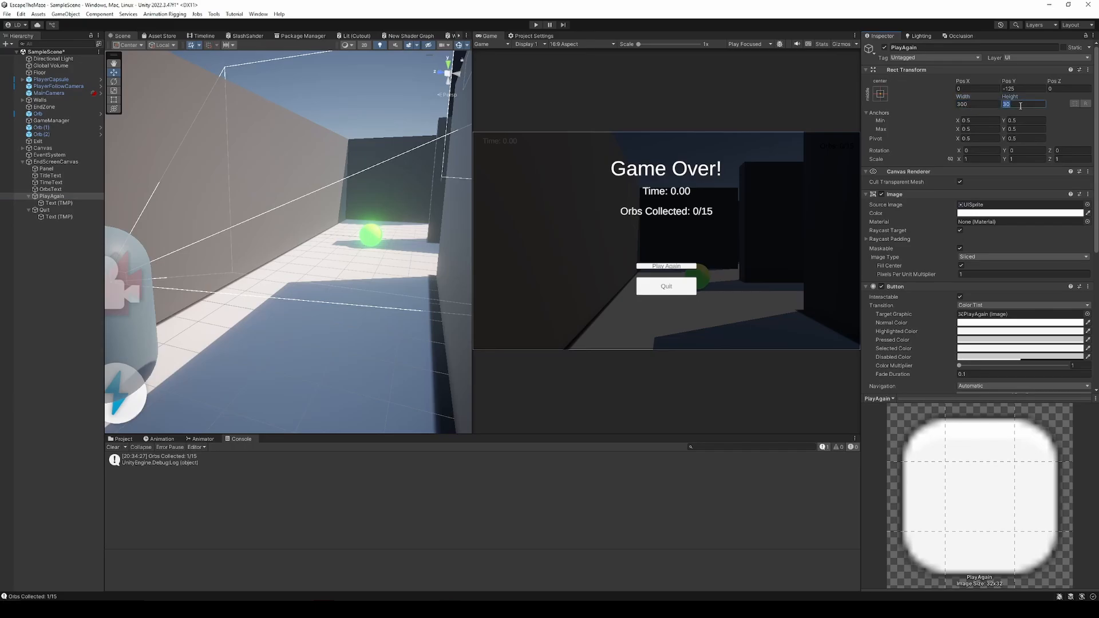
pyautogui.write('90')
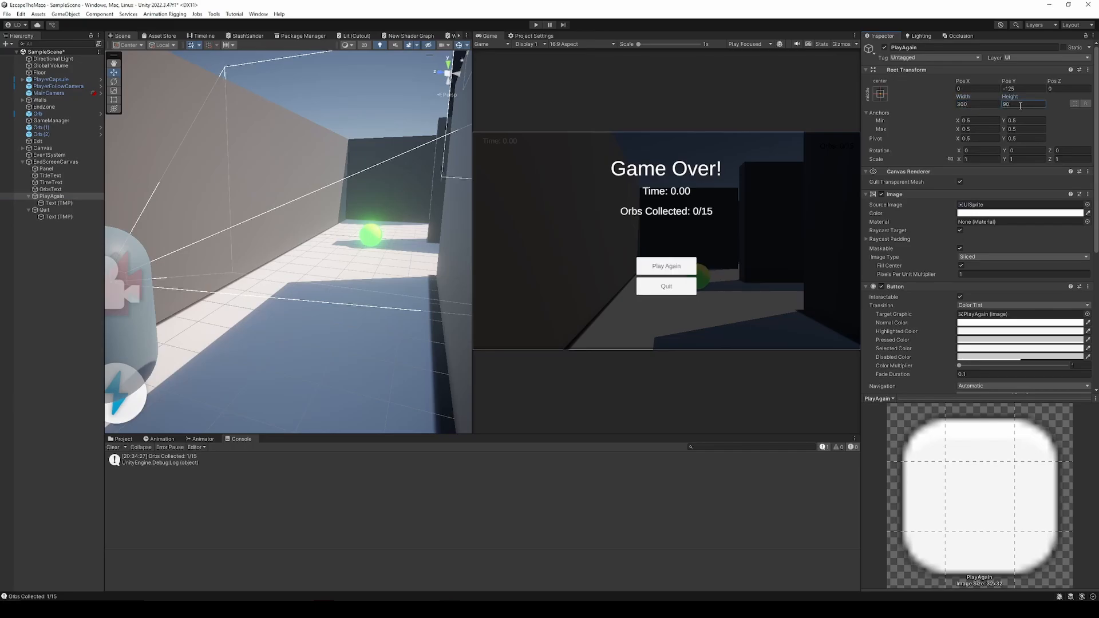
# Set the Quit button's Pos Y to -325.
pyautogui.click(58, 202)
pyautogui.click(43, 210)
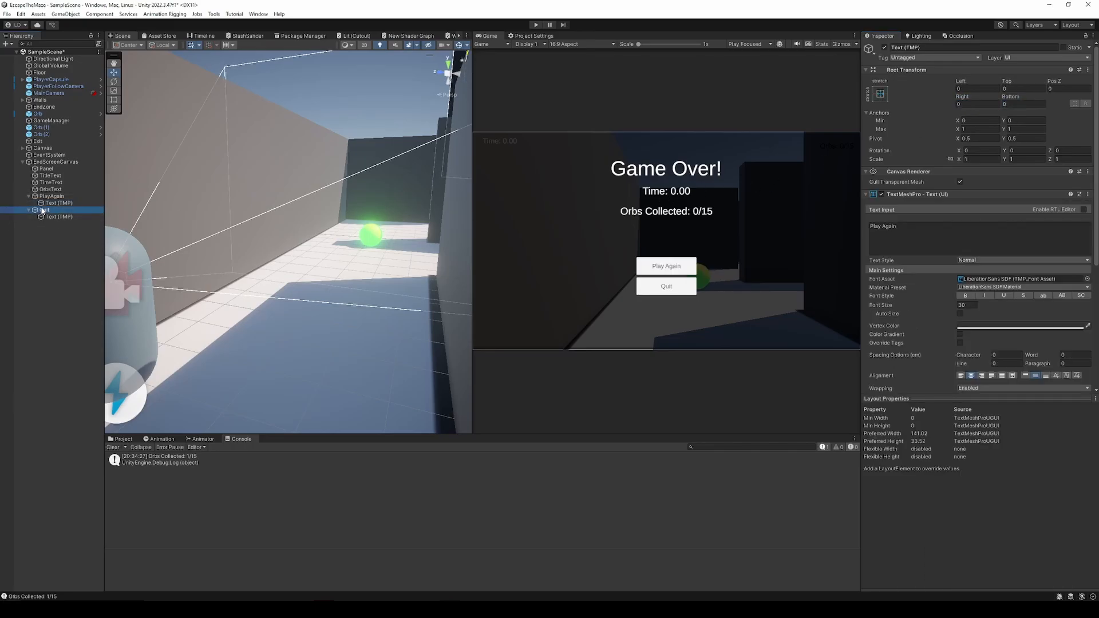
pyautogui.click(1016, 90)
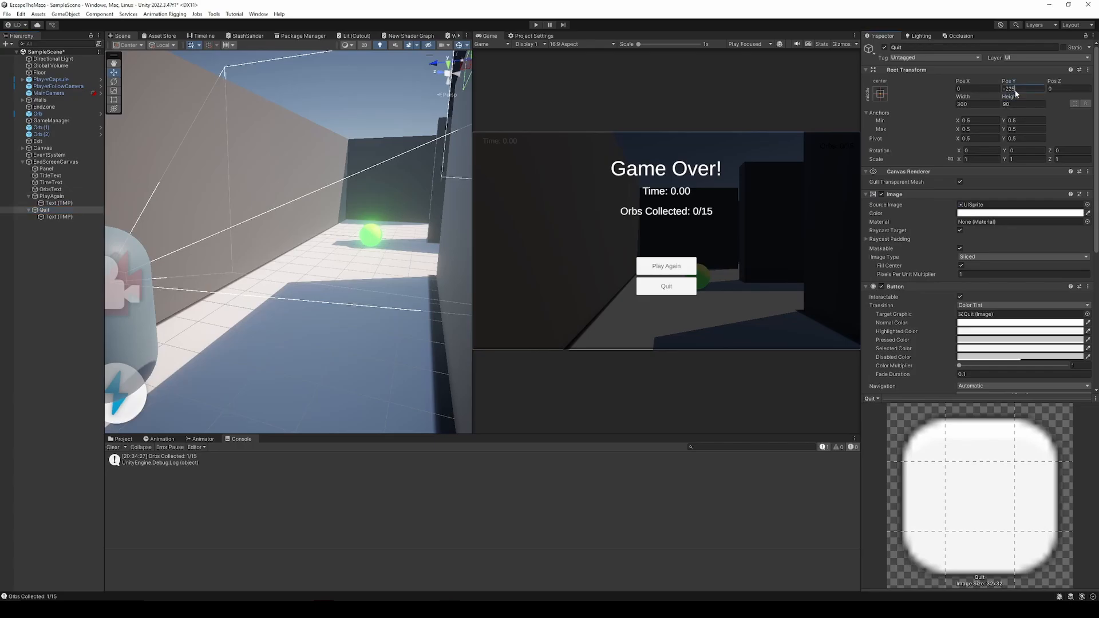
pyautogui.write('-325')
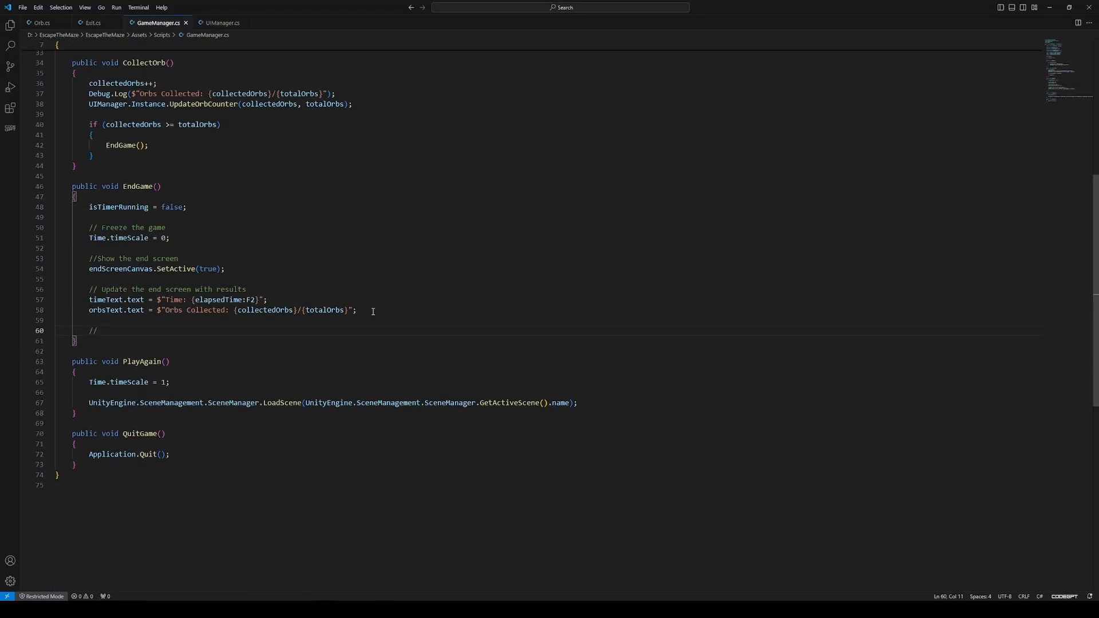
# In GameManager.cs, finish EndGame with an "Unlock and show the cursor" comment, setting Cursor.lockState to CursorLockMode.None and Cursor.visible to true.
pyautogui.write('Unlock and show the cursor')
pyautogui.press('Return')
pyautogui.write('cursor.lock')
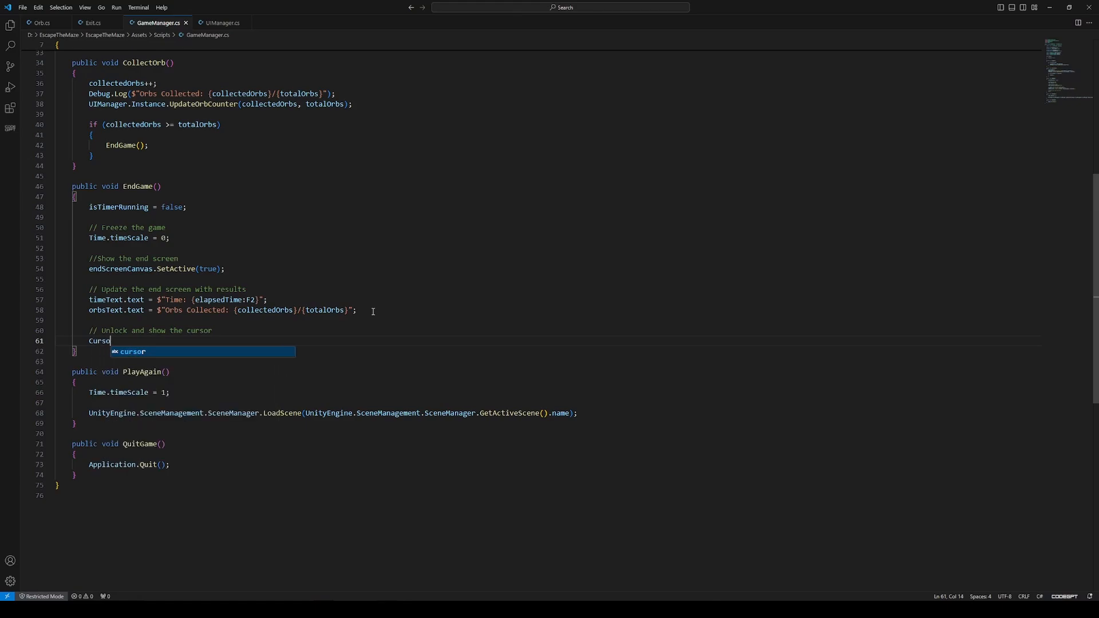
pyautogui.write('State')
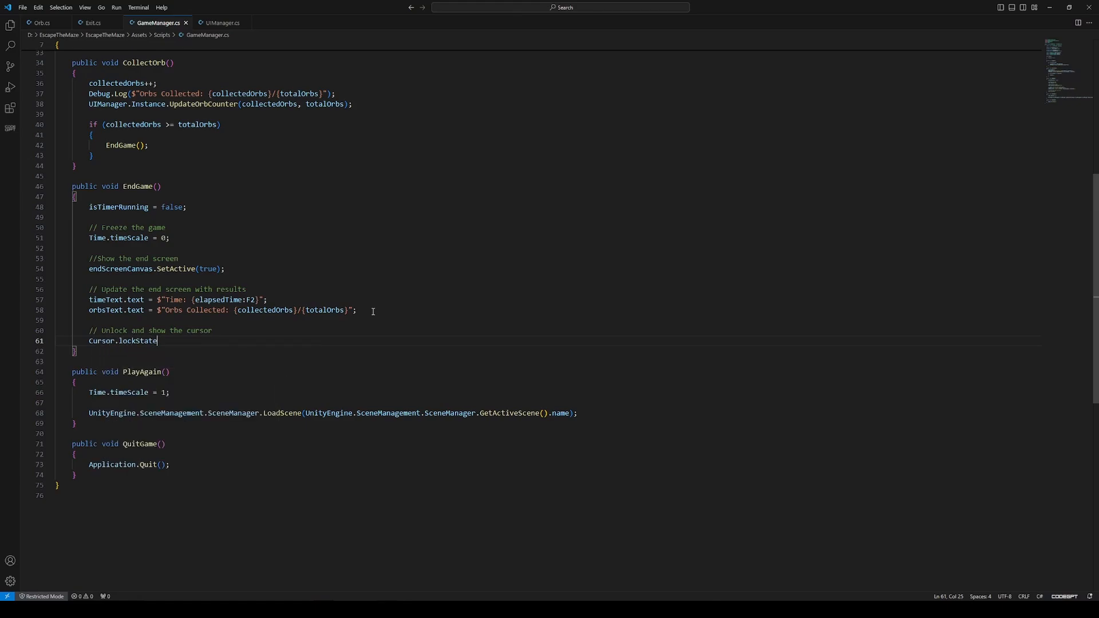
pyautogui.write(' = CursorLockMode.None;')
pyautogui.press('Return')
pyautogui.write('Cursor.visible')
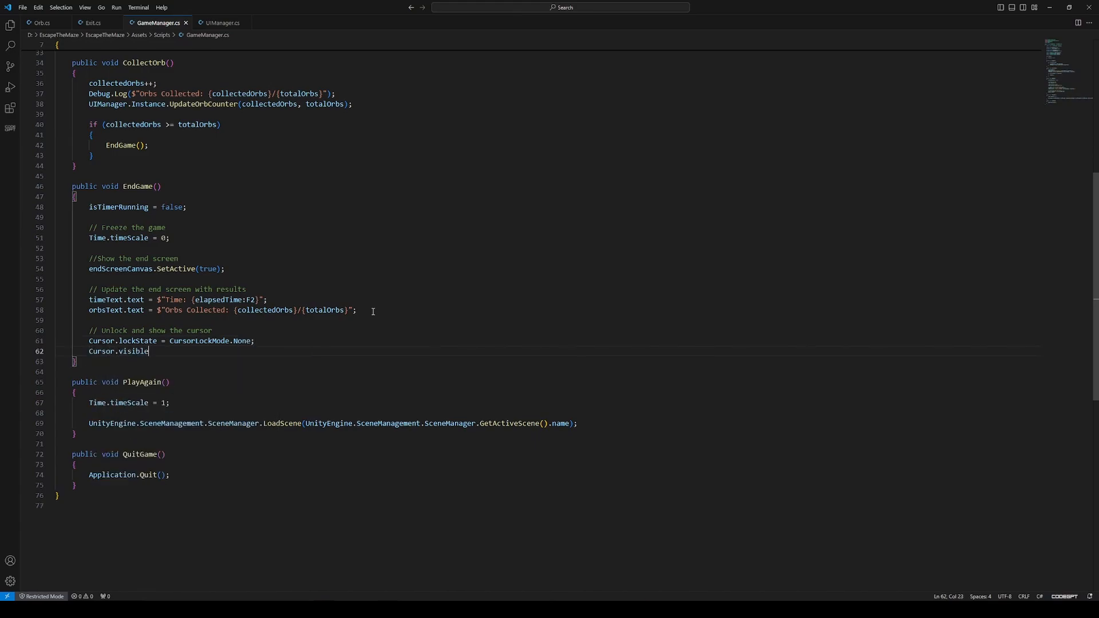
pyautogui.write(' = true;')
# Add the comment "// Reset the game" above the Time.timeScale line in PlayAgain.
pyautogui.click(185, 393)
pyautogui.press('Return')
pyautogui.write('//')
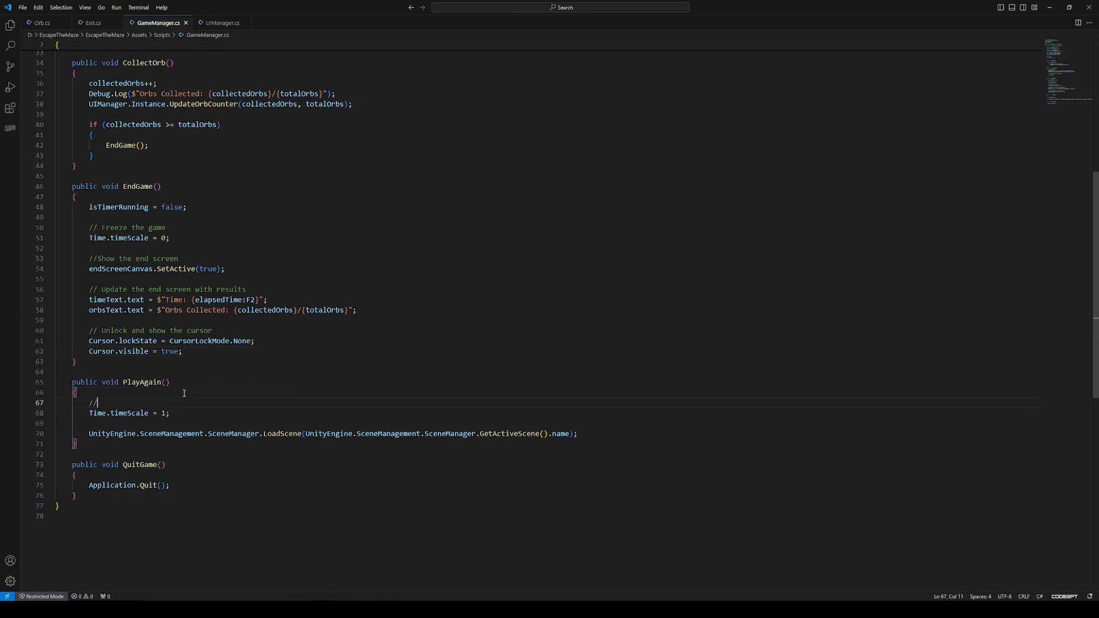
pyautogui.write(' Reset the game')
# In PlayAgain, add the comment "// Lock the cursor again" after the timeScale line, setting Cursor.lockState to CursorLockMode.Locked and Cursor.visible to false.
pyautogui.click(195, 412)
pyautogui.press('Return')
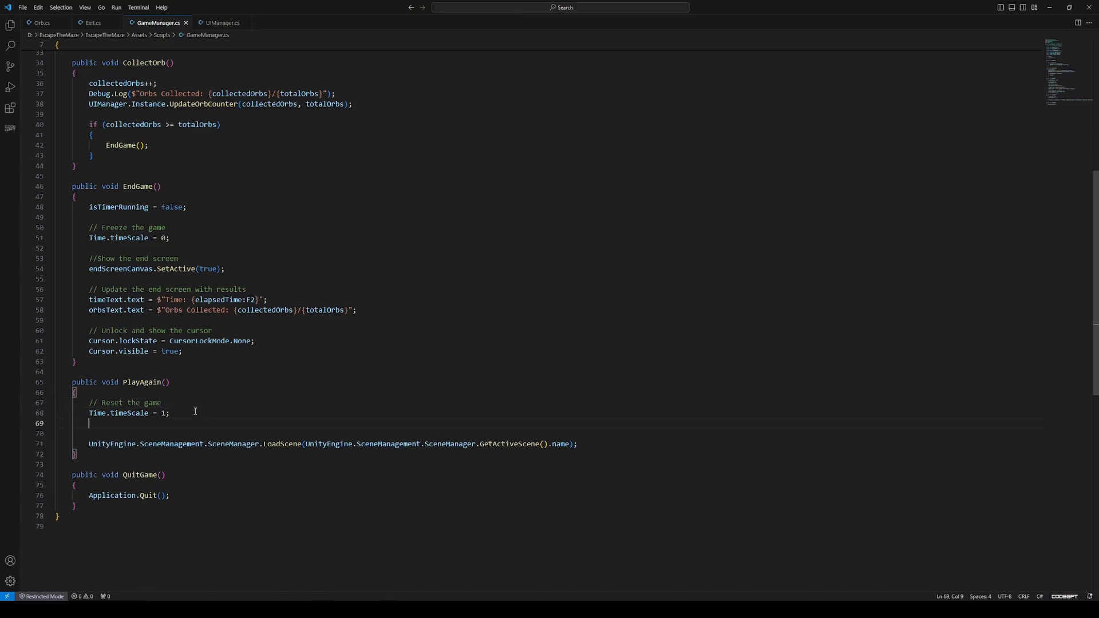
pyautogui.press('Return')
pyautogui.write('// Lock the cursor again')
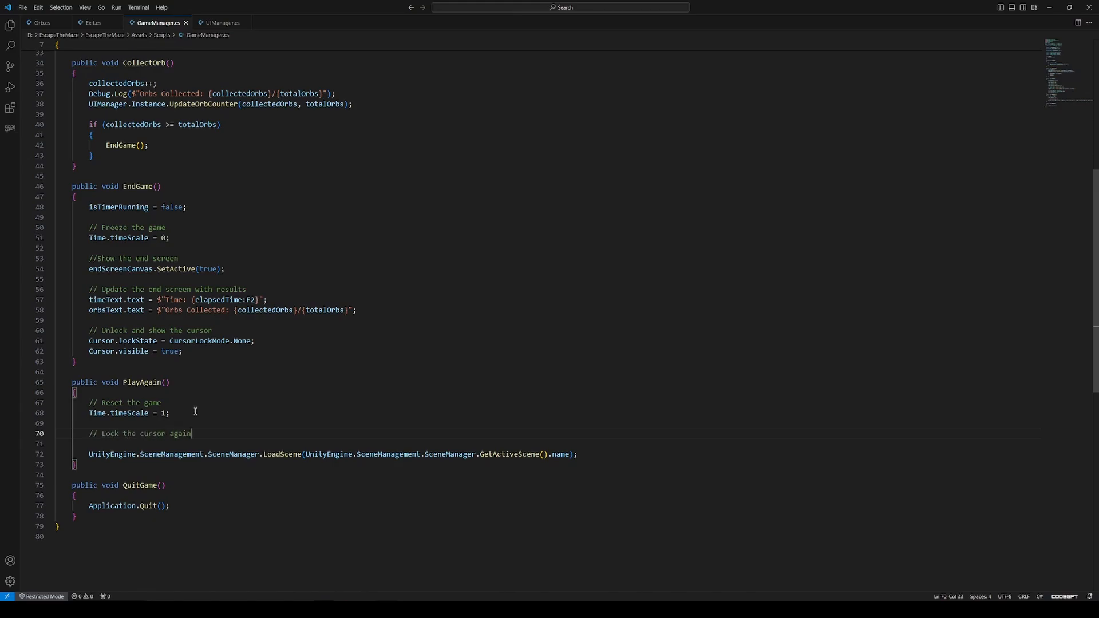
pyautogui.press('Return')
pyautogui.write('Cur')
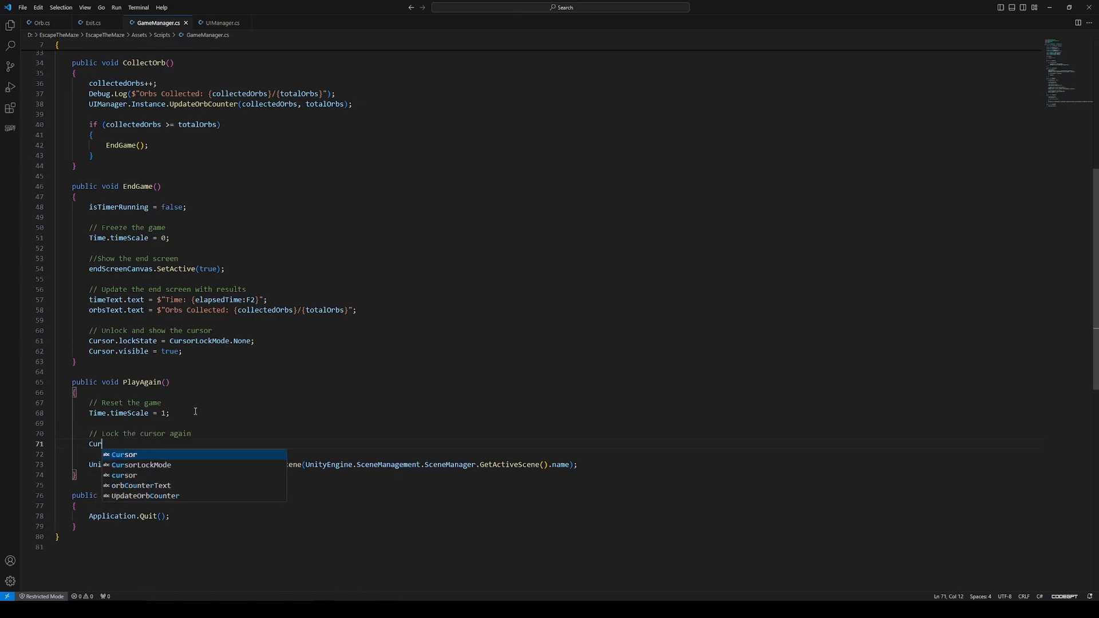
pyautogui.write('sor.lockState = Cursor')
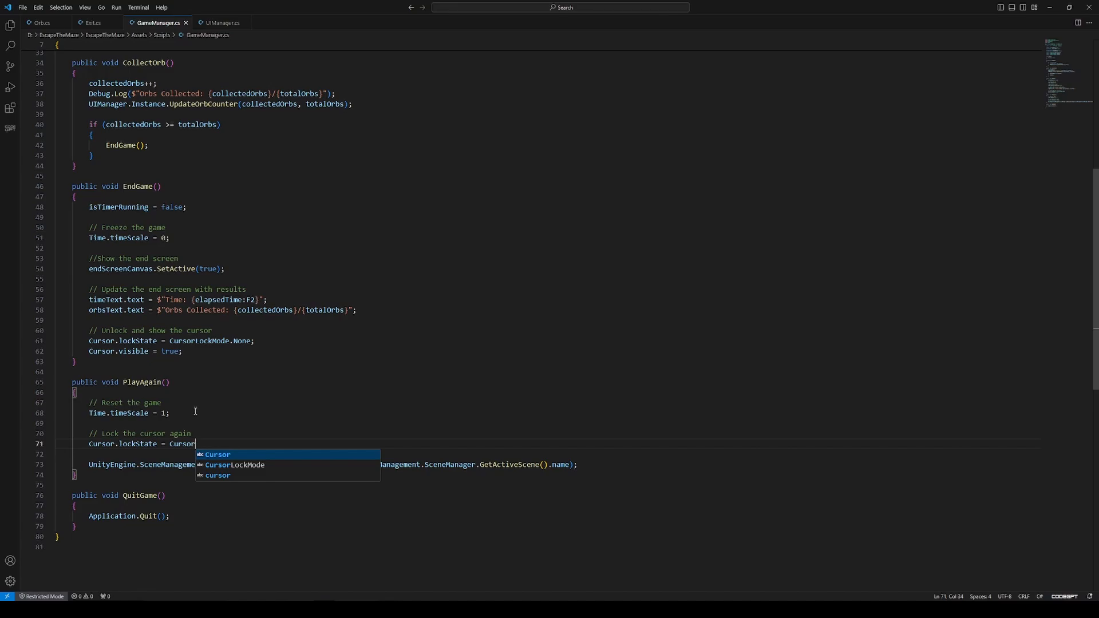
pyautogui.write('LockMode')
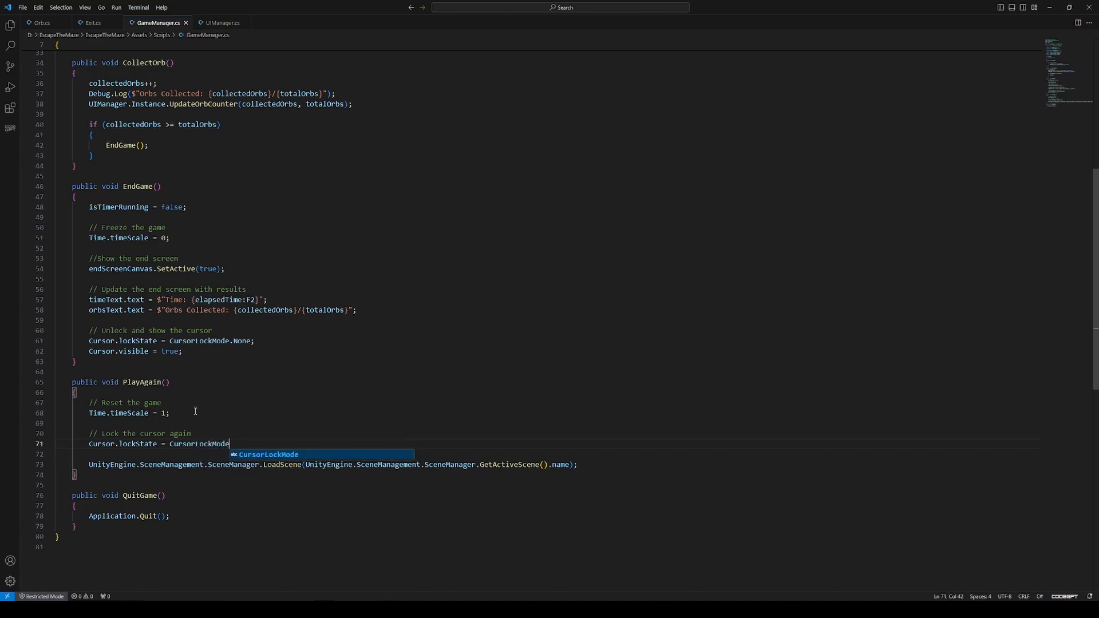
pyautogui.write('.Locked;')
pyautogui.press('Return')
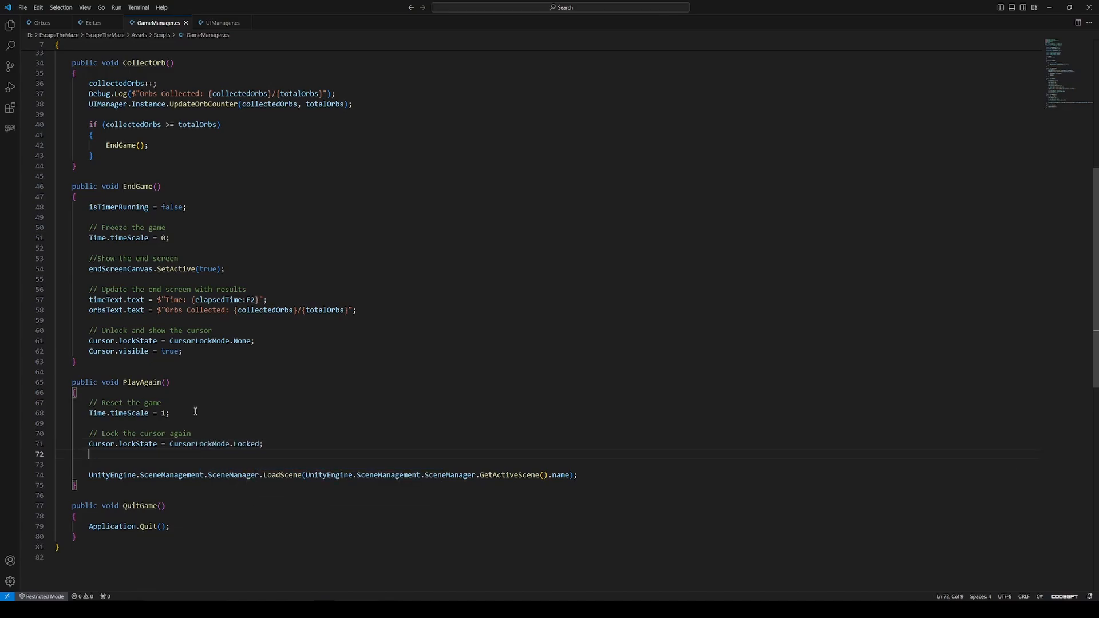
pyautogui.write('Cursor.visible')
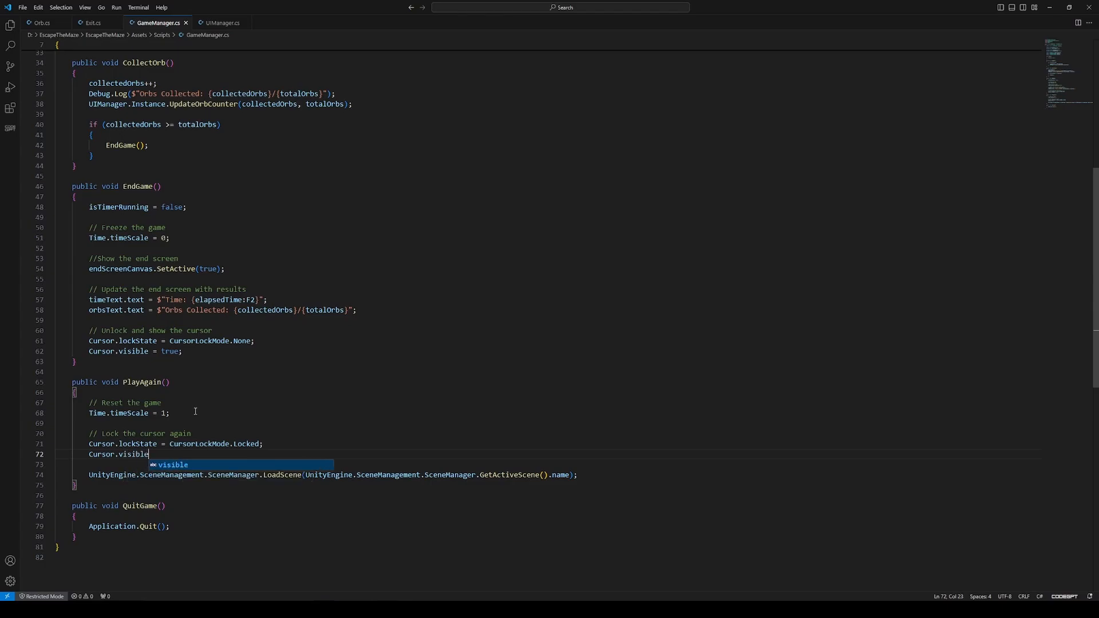
pyautogui.write(' = false;')
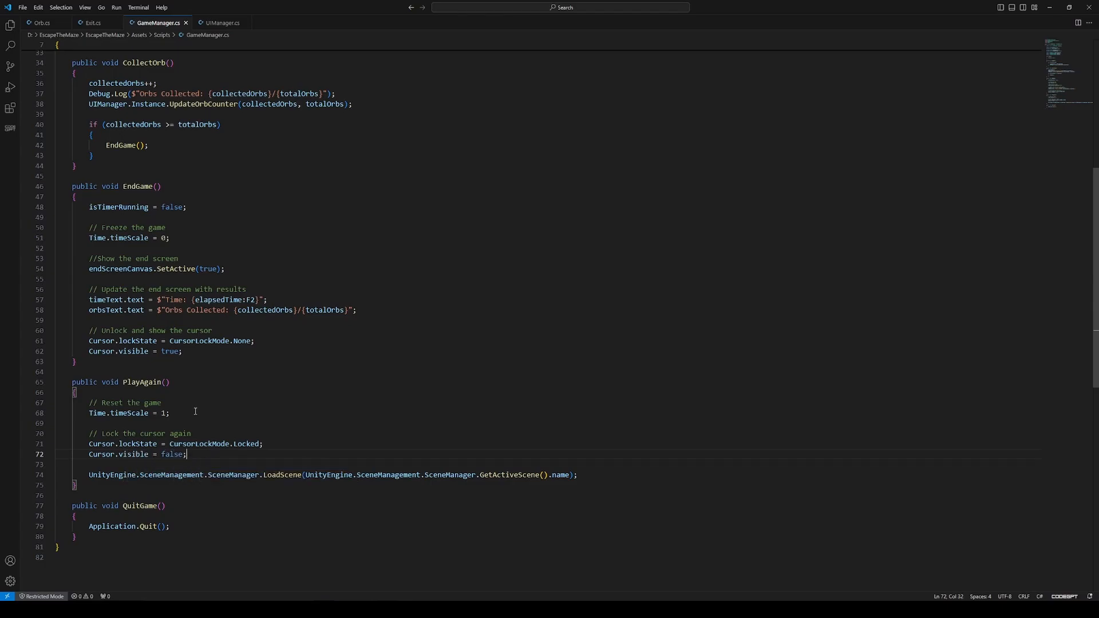
# Switch to Unity, deactivate the EndScreenCanvas object, and play the scene through to the end screen.
pyautogui.click(56, 162)
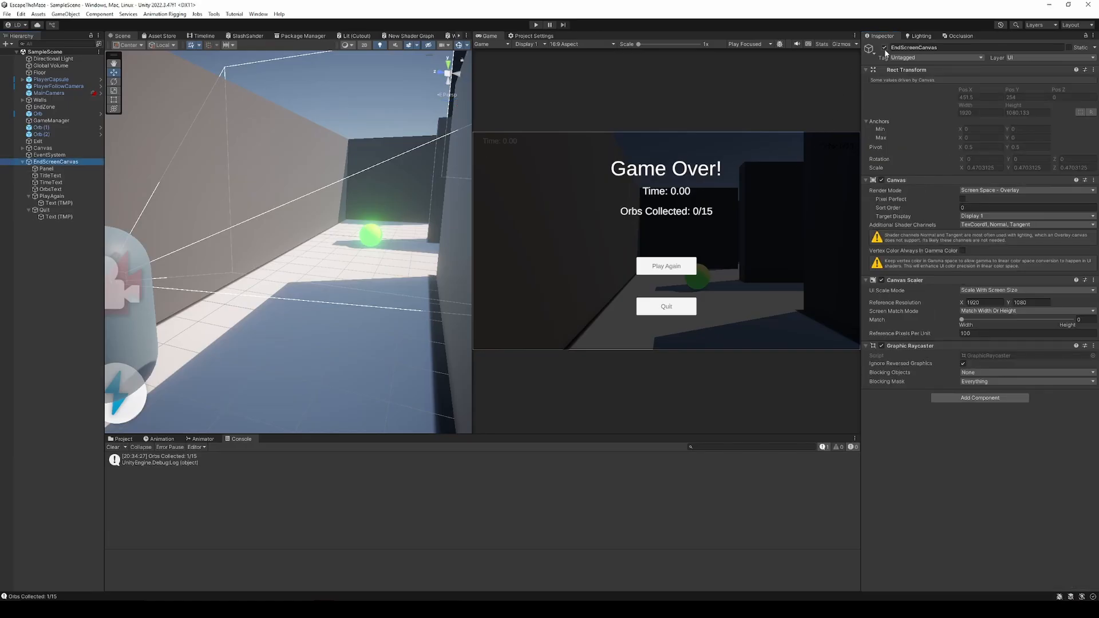
pyautogui.click(885, 47)
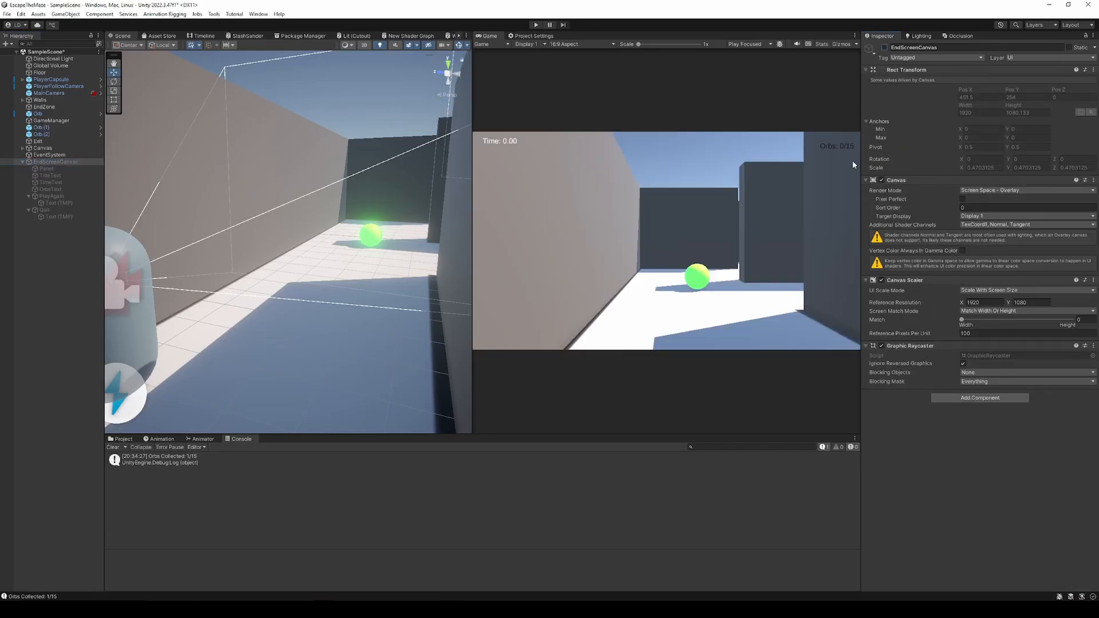
pyautogui.click(534, 25)
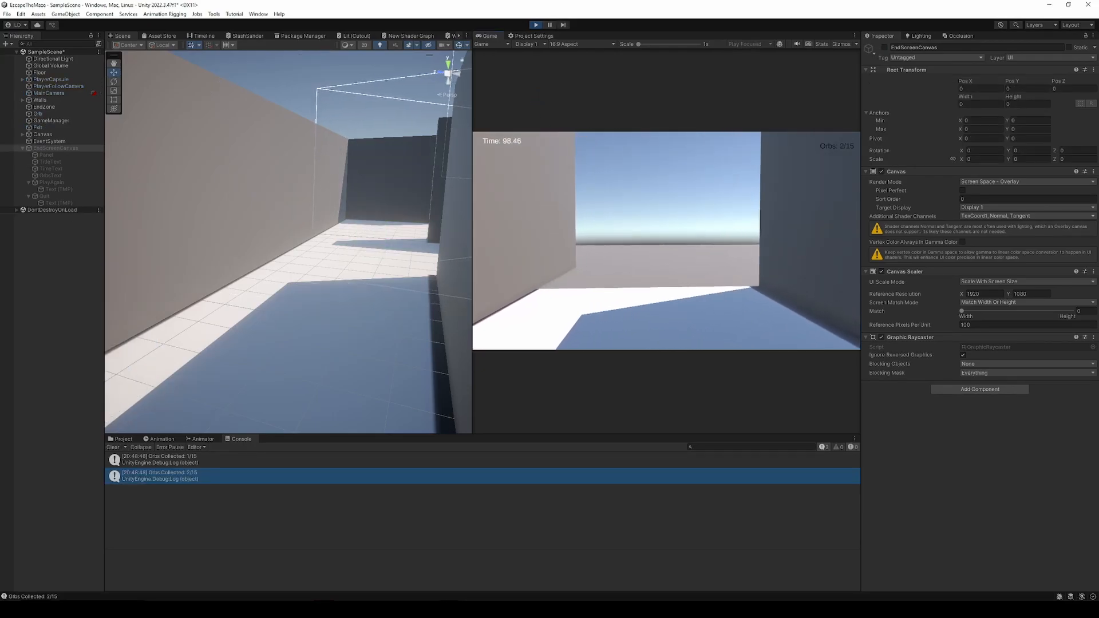
pyautogui.press('w')
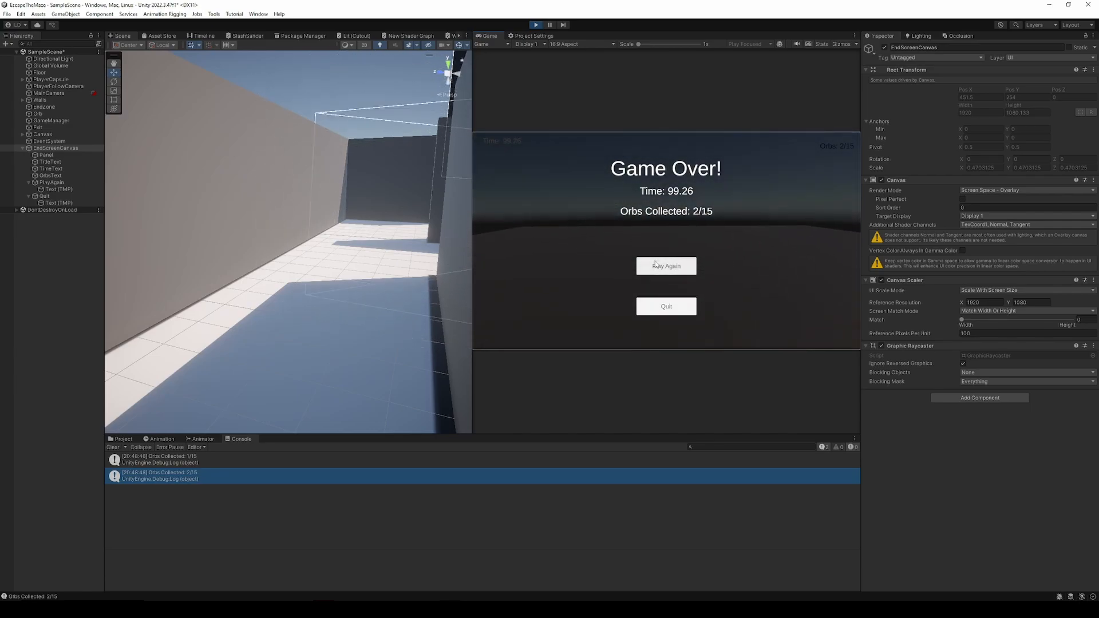
# Test the Play Again button on the running game's end screen, and stop play mode.
pyautogui.click(664, 265)
pyautogui.click(674, 267)
pyautogui.click(676, 270)
pyautogui.click(678, 271)
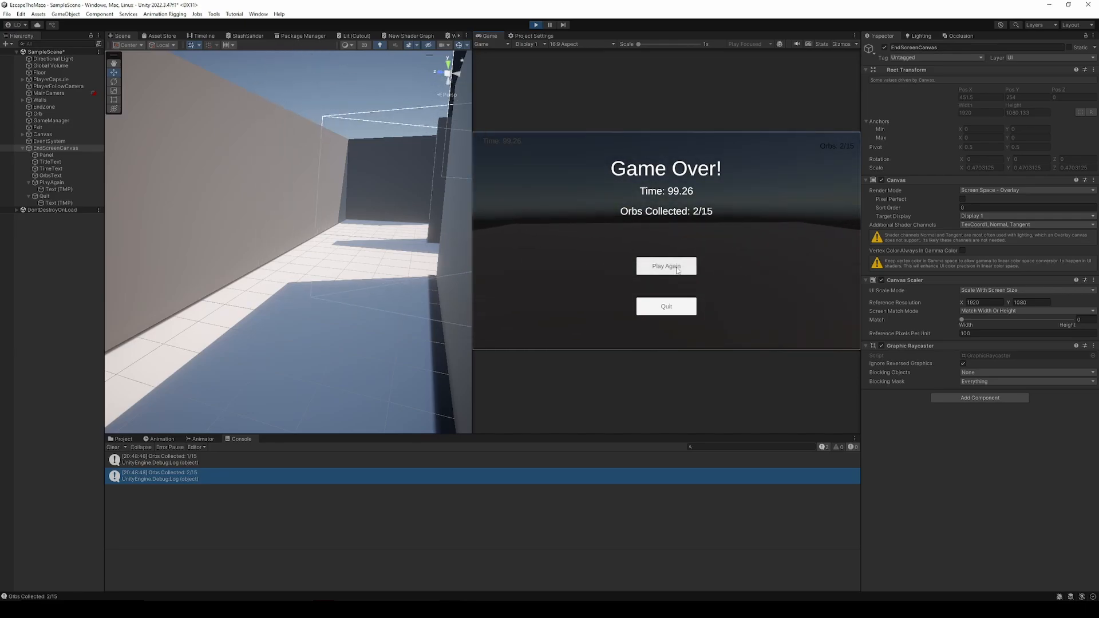
pyautogui.click(677, 269)
pyautogui.click(678, 270)
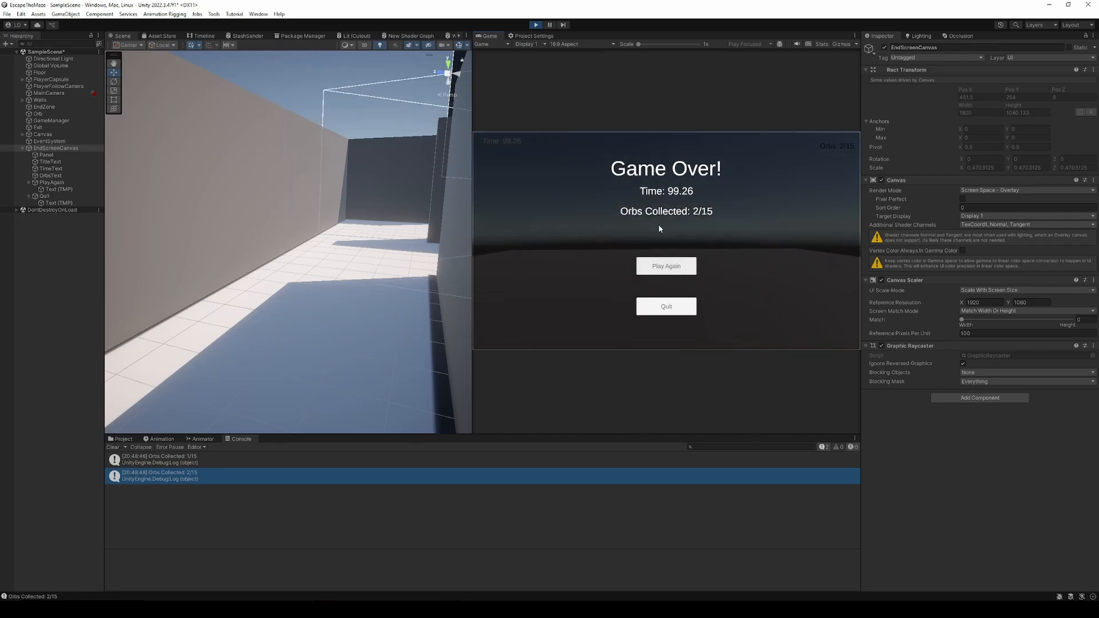
pyautogui.click(536, 24)
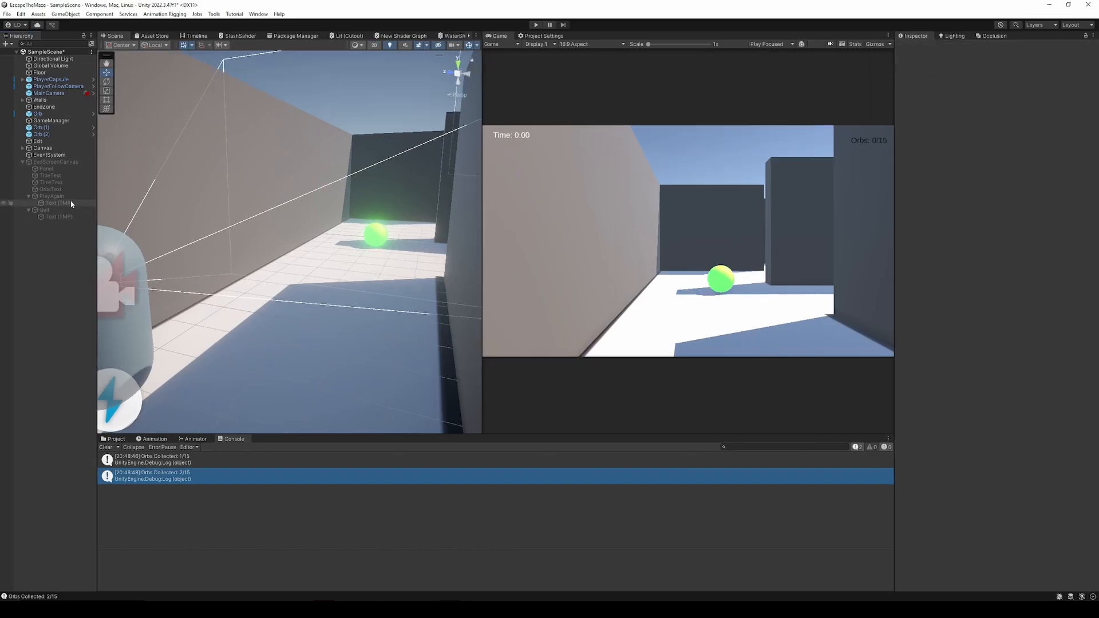
# Add an On Click event to the PlayAgain button that calls PlayAgain() on the GameManager object.
pyautogui.click(67, 196)
pyautogui.scroll(-3, 1003, 337)
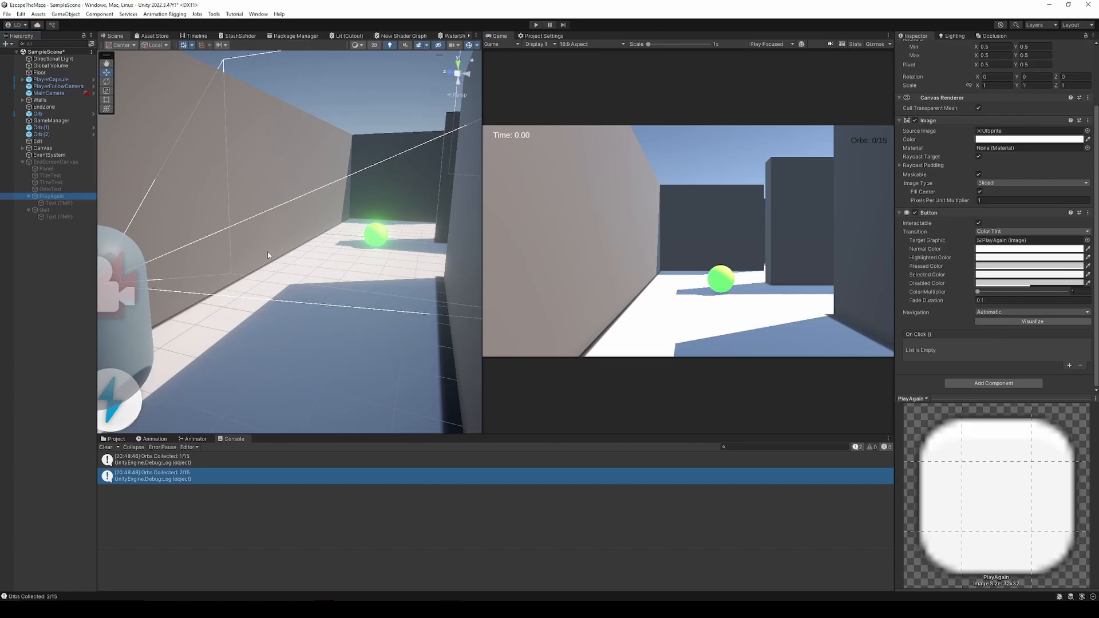
pyautogui.click(1069, 365)
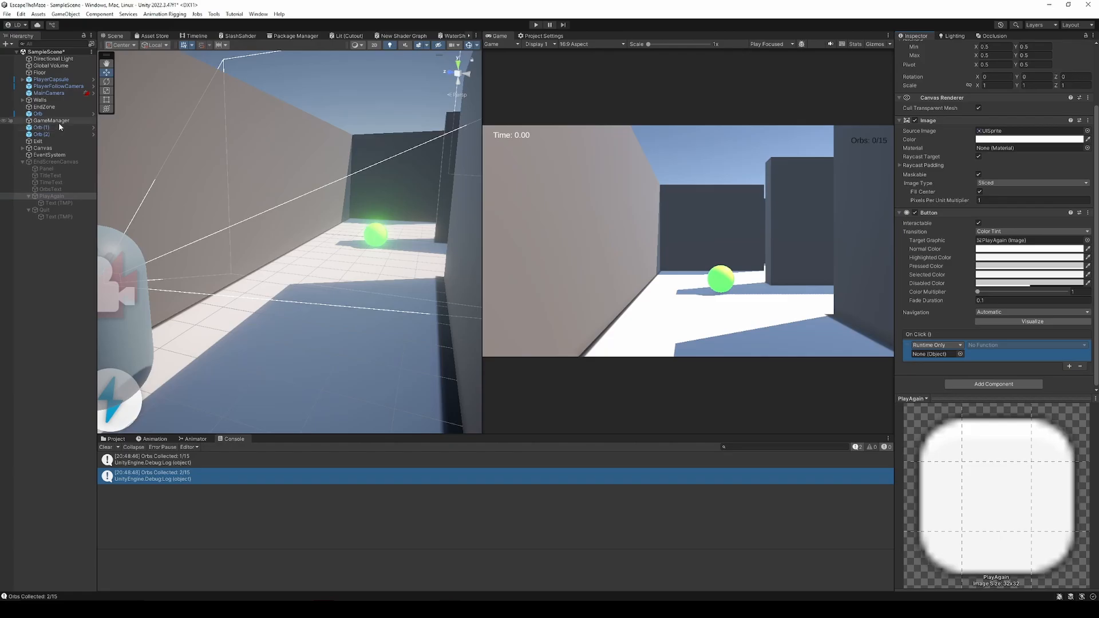
pyautogui.moveTo(59, 124); pyautogui.dragTo(936, 359)
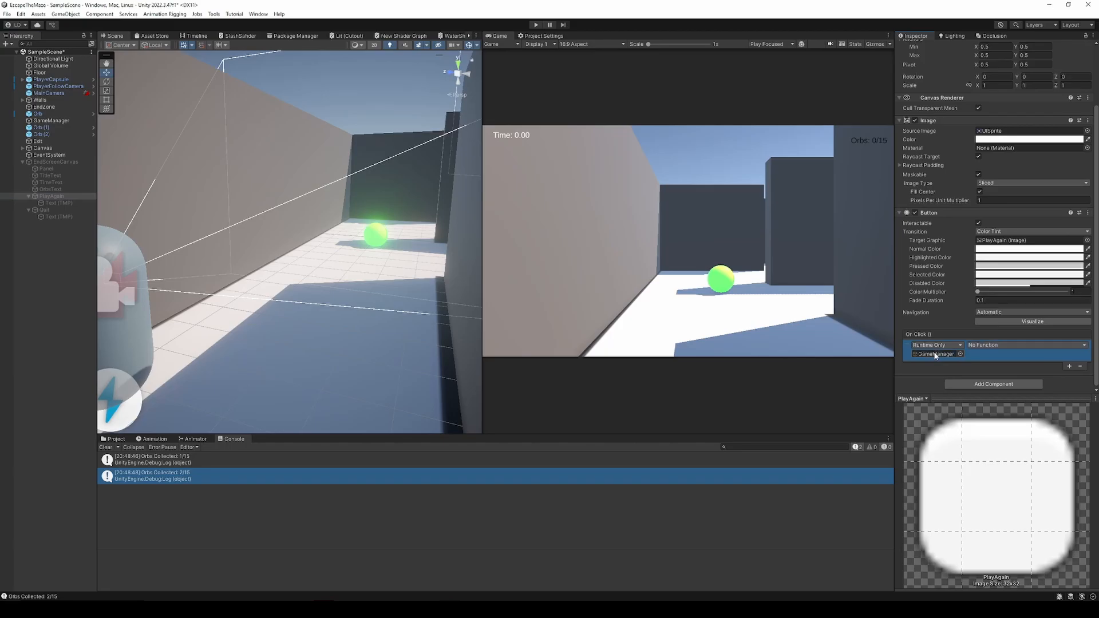
pyautogui.click(977, 347)
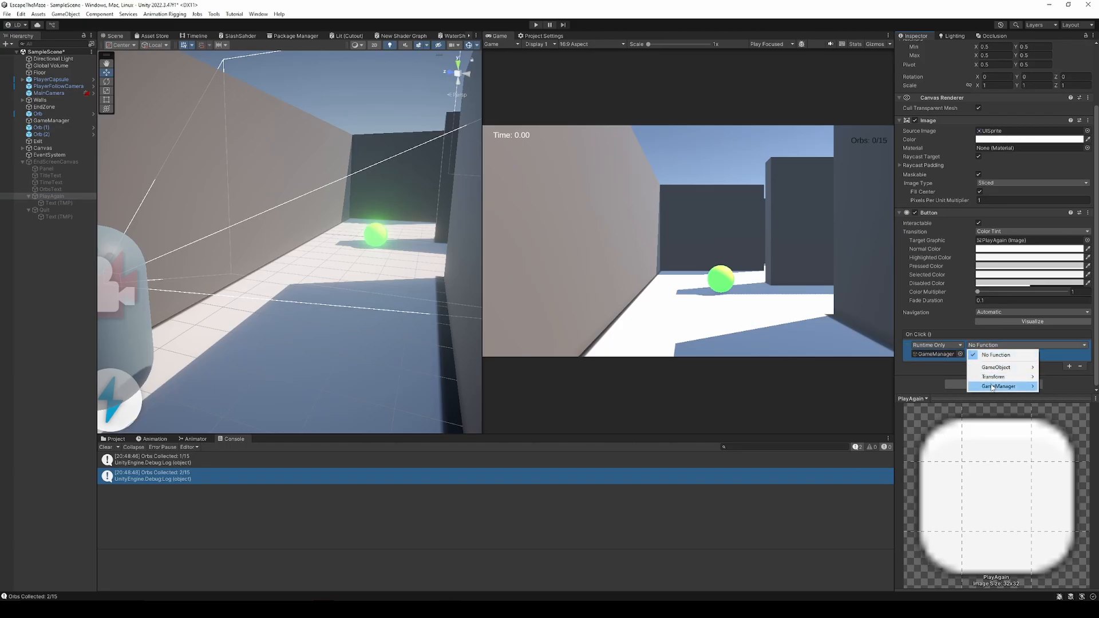
pyautogui.moveTo(993, 387)
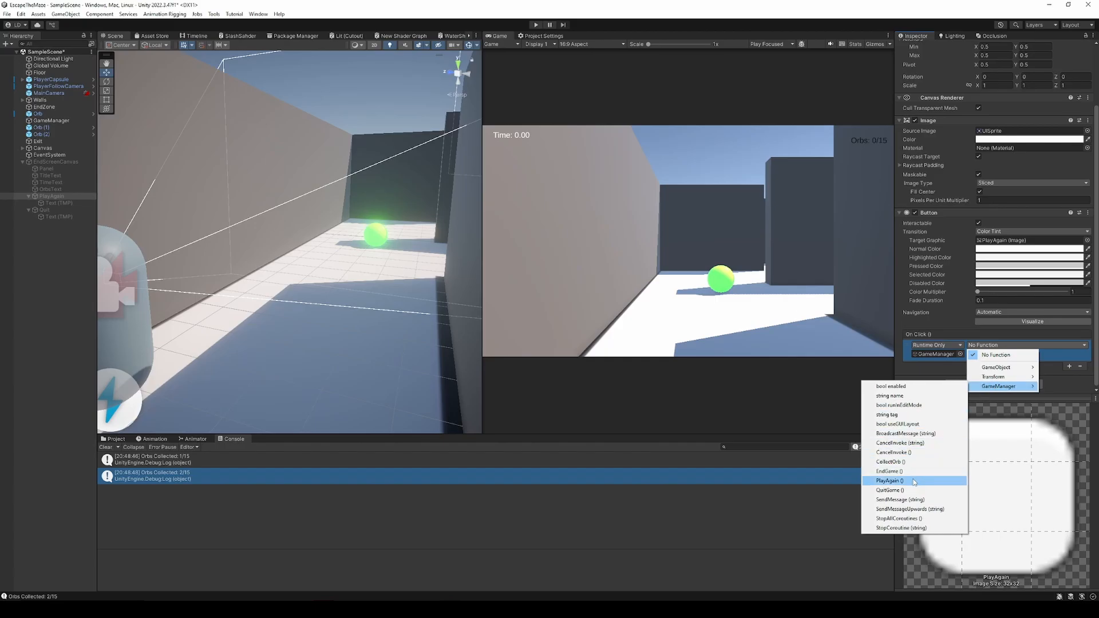
pyautogui.click(890, 481)
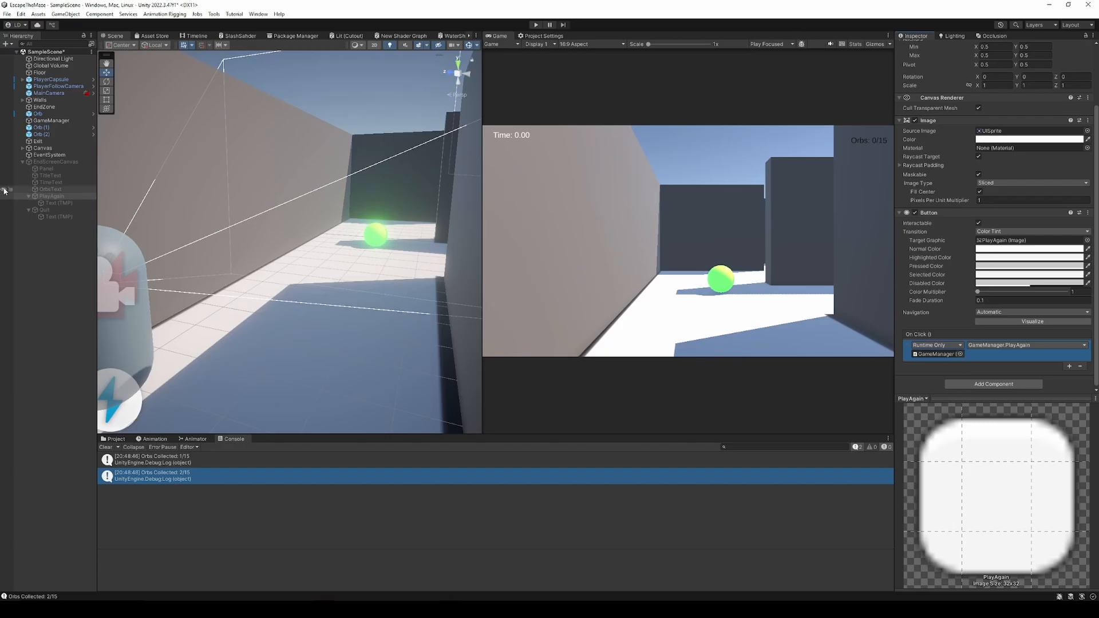
# Add an On Click event to the Quit button that calls QuitGame() on the GameManager object, and save the scene.
pyautogui.click(45, 210)
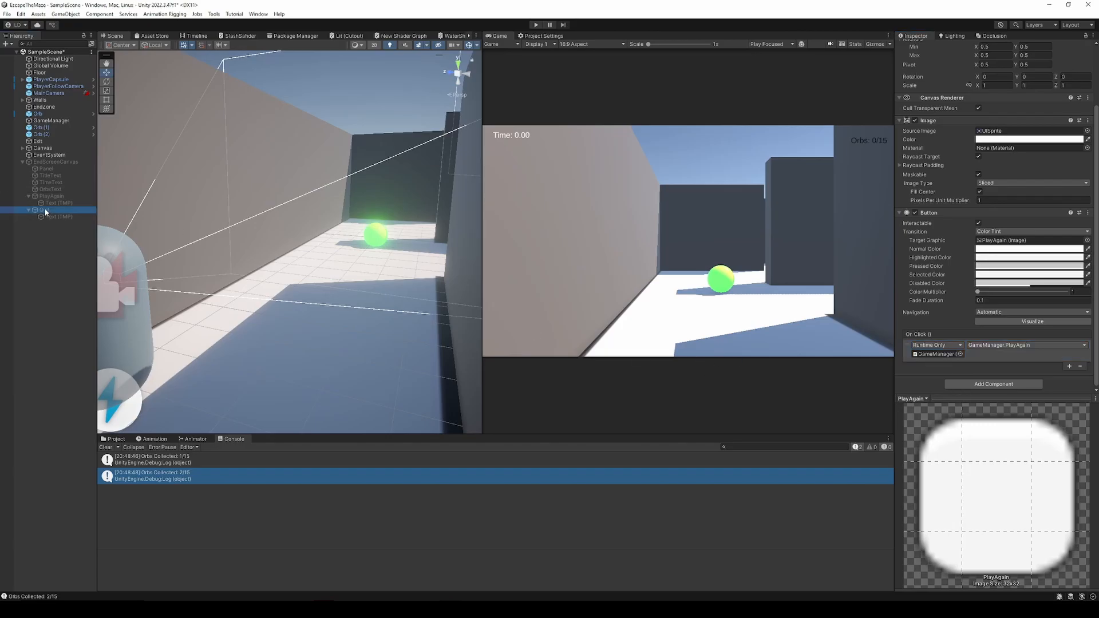
pyautogui.click(1069, 365)
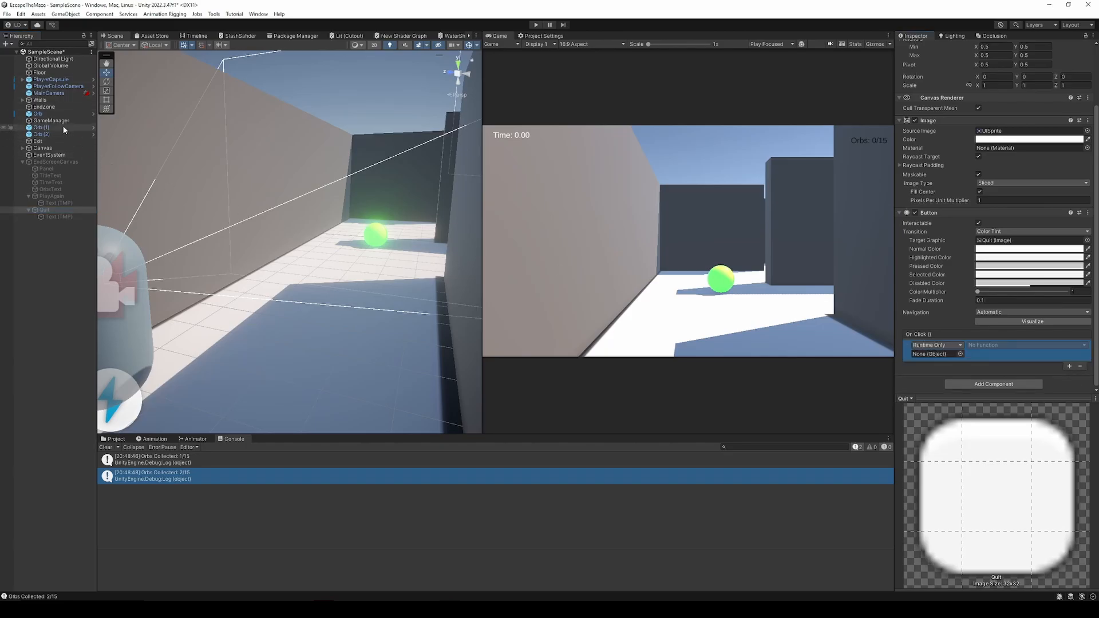
pyautogui.moveTo(51, 121); pyautogui.dragTo(931, 354)
pyautogui.click(989, 346)
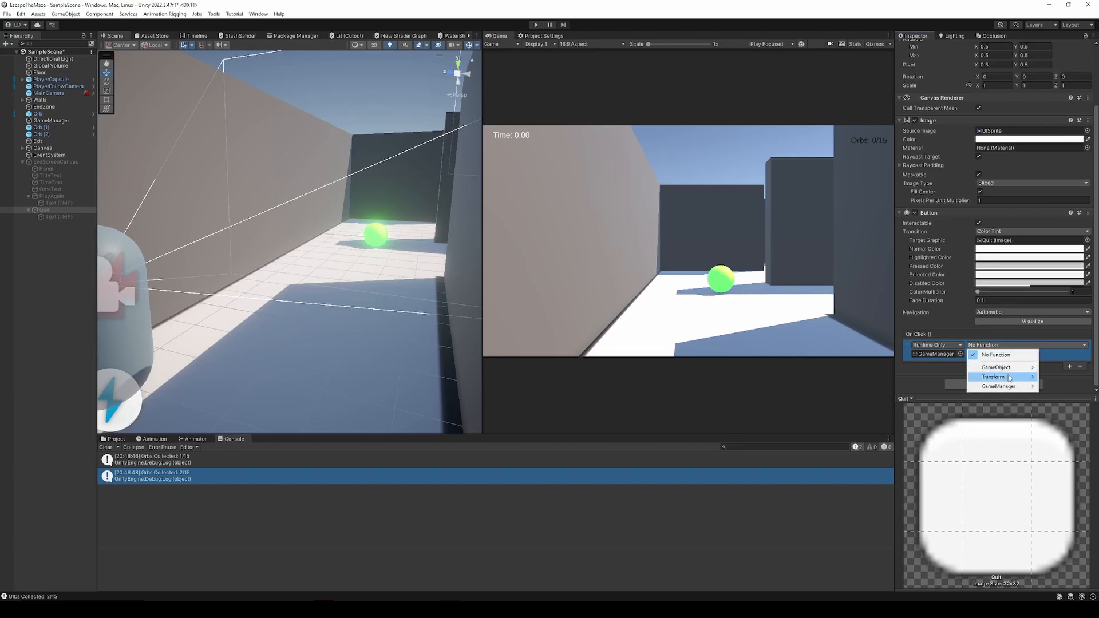
pyautogui.moveTo(999, 387)
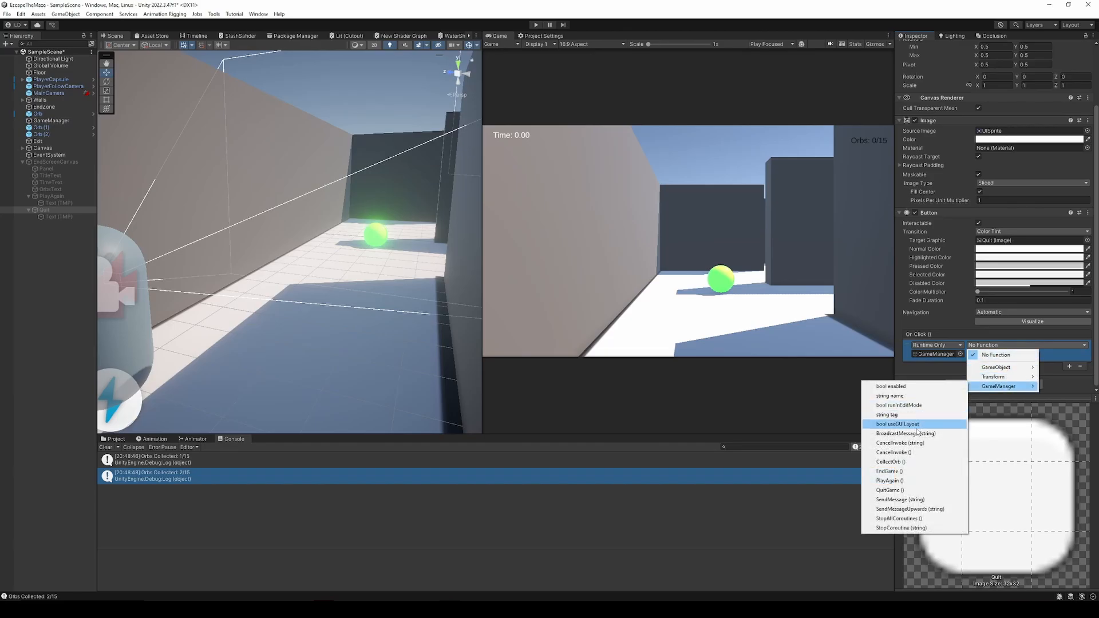
pyautogui.click(916, 491)
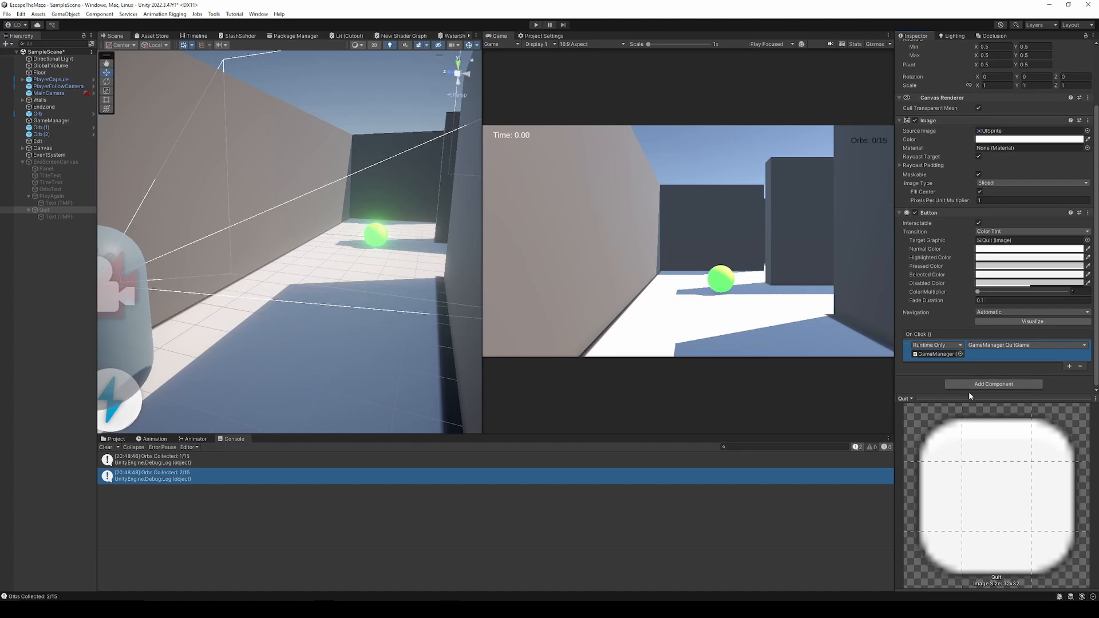
pyautogui.hotkey('ctrl', 's')
# Switch to VS Code and add the comment "// Disable the player's controls" below the Time.timeScale line in EndGame.
pyautogui.hotkey('alt', 'Tab')
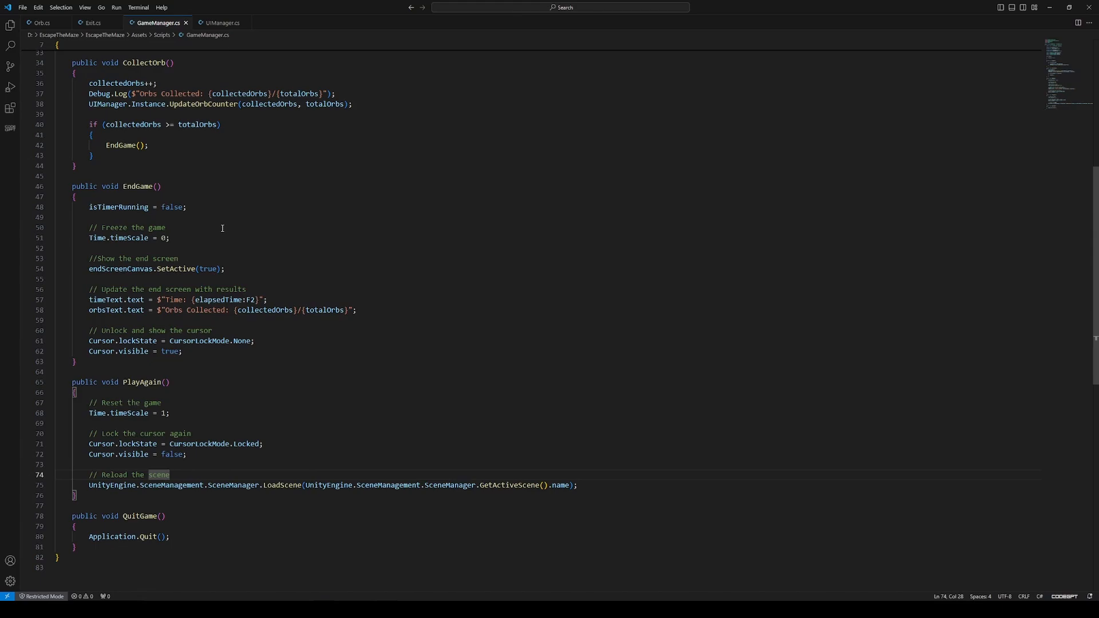
pyautogui.scroll(-3, 223, 229)
pyautogui.click(175, 131)
pyautogui.press('Return')
pyautogui.press('Return')
pyautogui.write('// ')
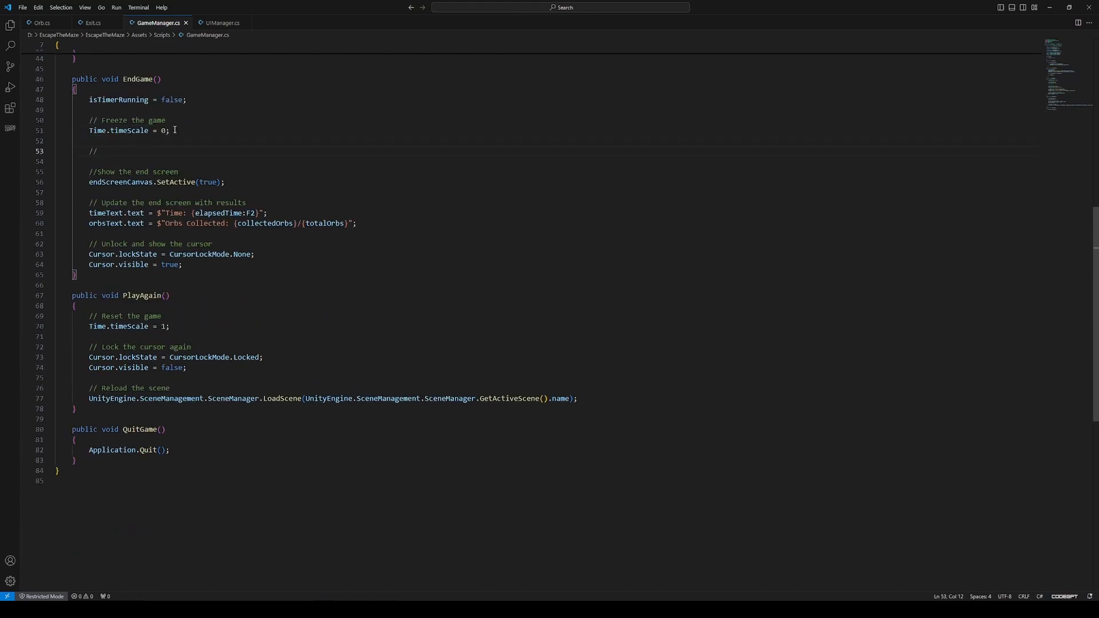
pyautogui.write("Disable the player's controls")
pyautogui.press('Return')
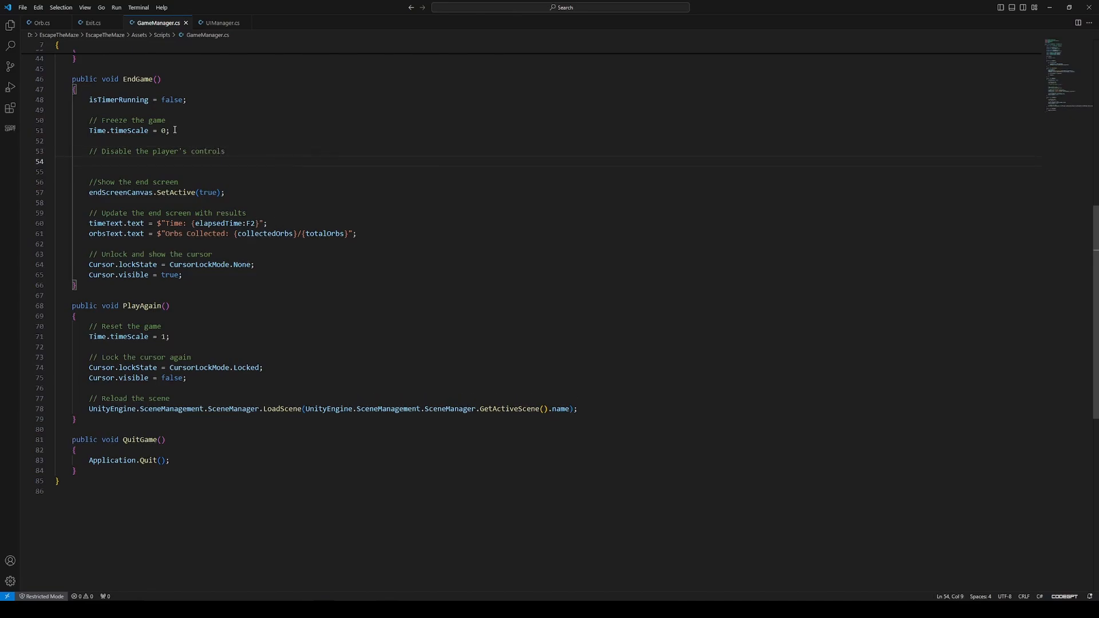
# Below that comment, write playerController.GetComponent<StarterAssets.FirstPersonController>().enabled = false;.
pyautogui.write('player')
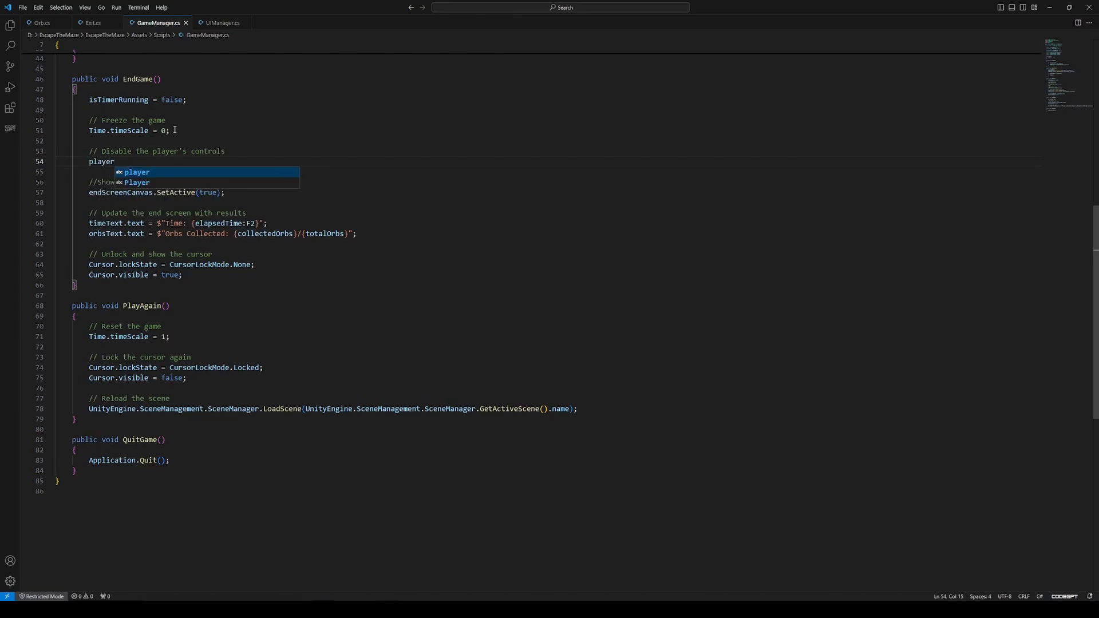
pyautogui.write('Controll')
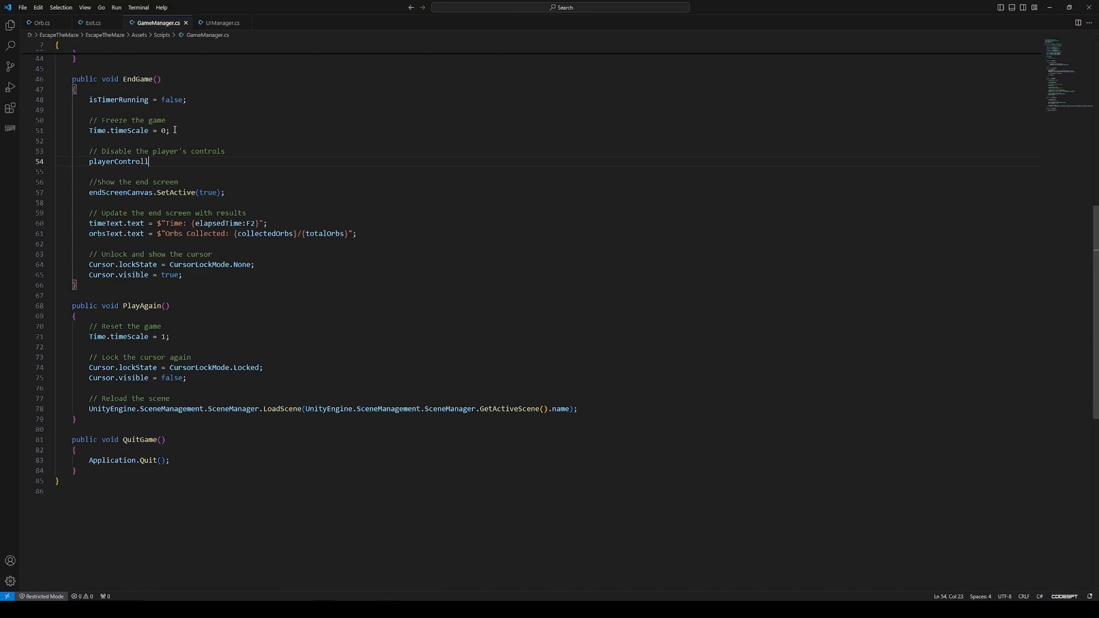
pyautogui.write('er.GetComponent<StarterAssets.FirstPersonC')
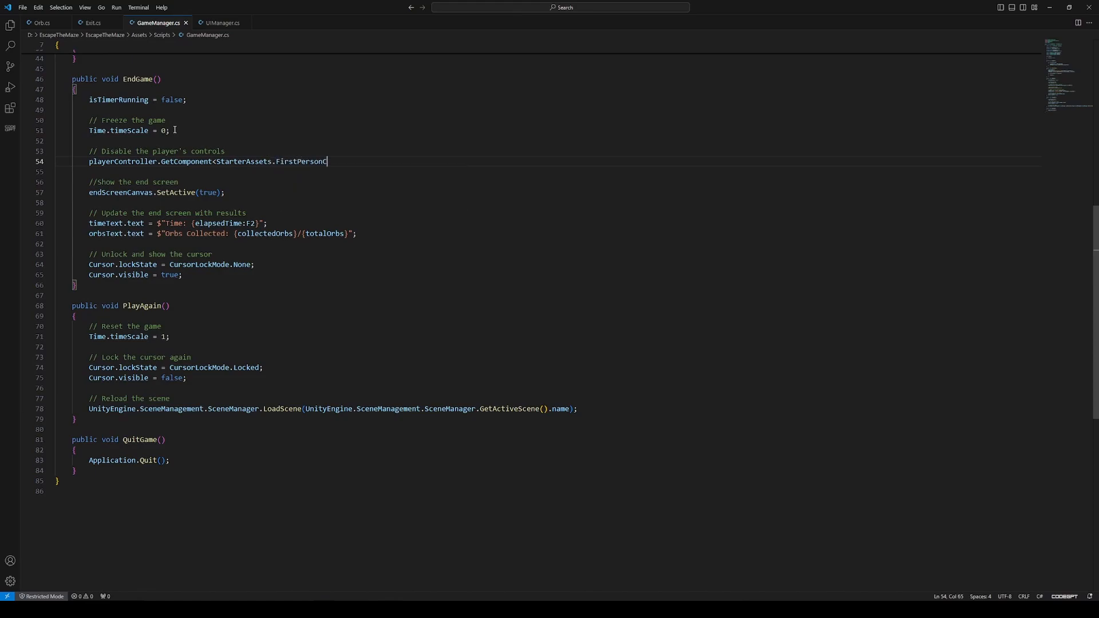
pyautogui.write('ontroller>().enabled = false;')
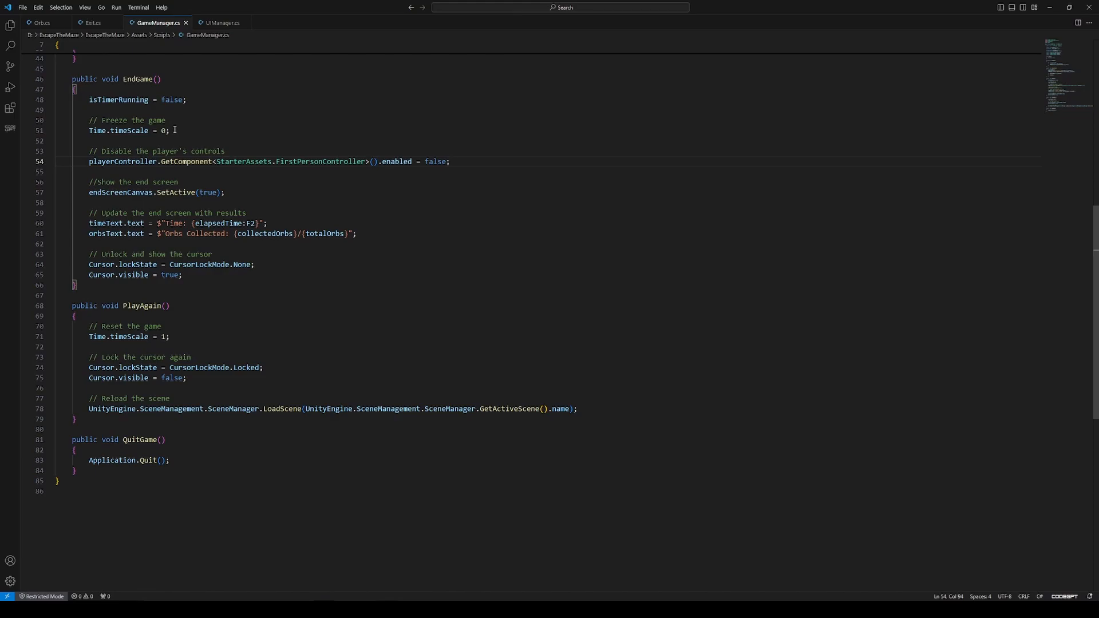
# Add the comment "// Re-enable the player's controls" below the Time.timeScale = 1 line in PlayAgain.
pyautogui.scroll(-1, 312, 317)
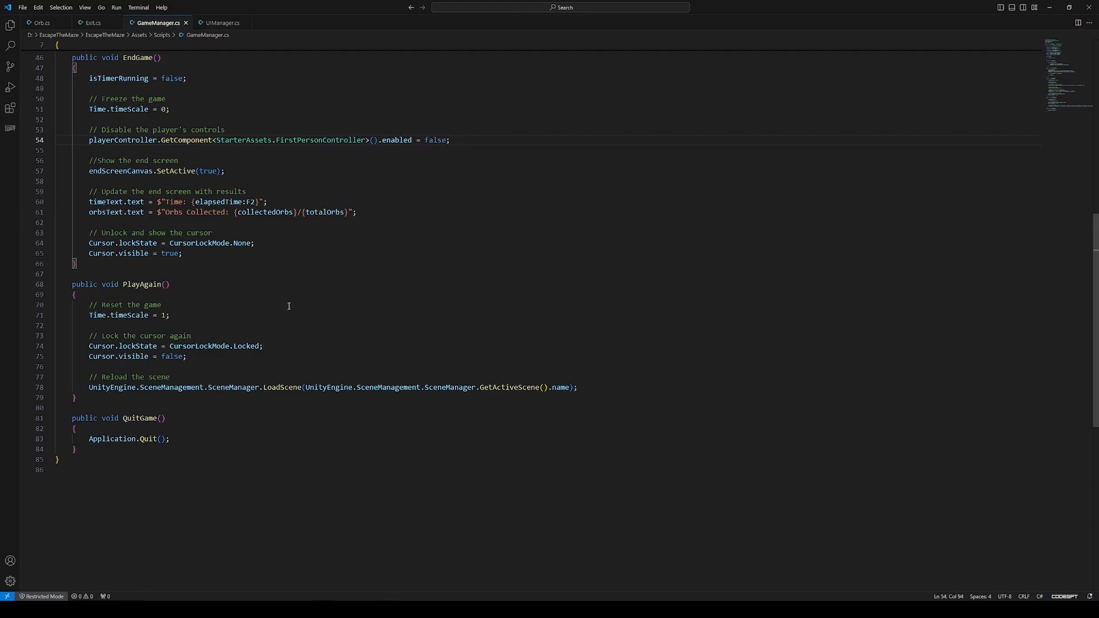
pyautogui.click(193, 316)
pyautogui.press('Return')
pyautogui.press('Return')
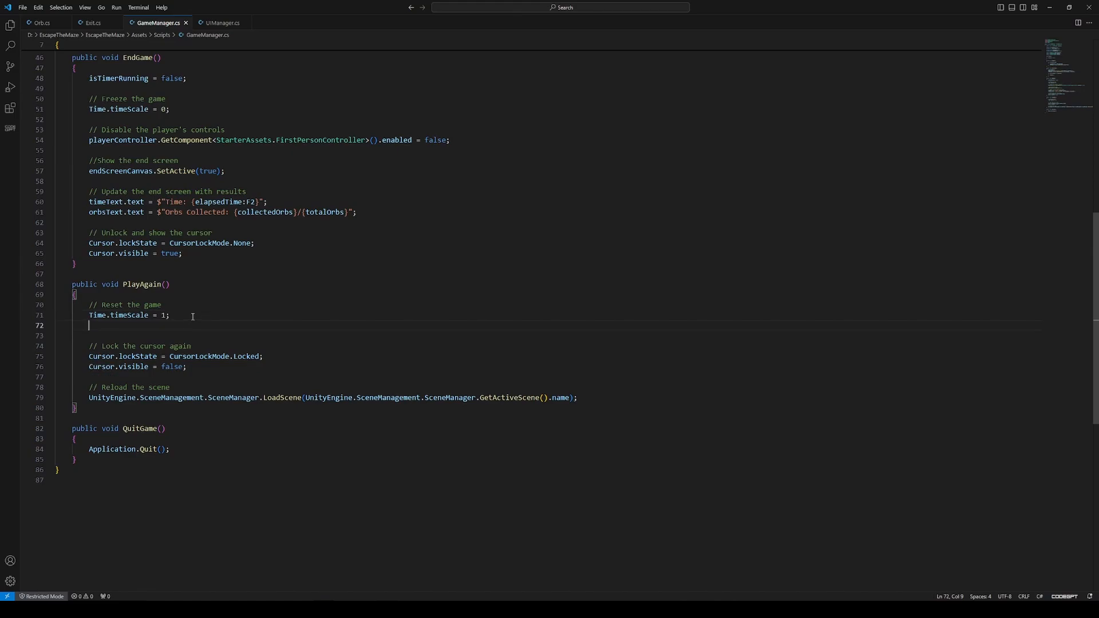
pyautogui.write('/')
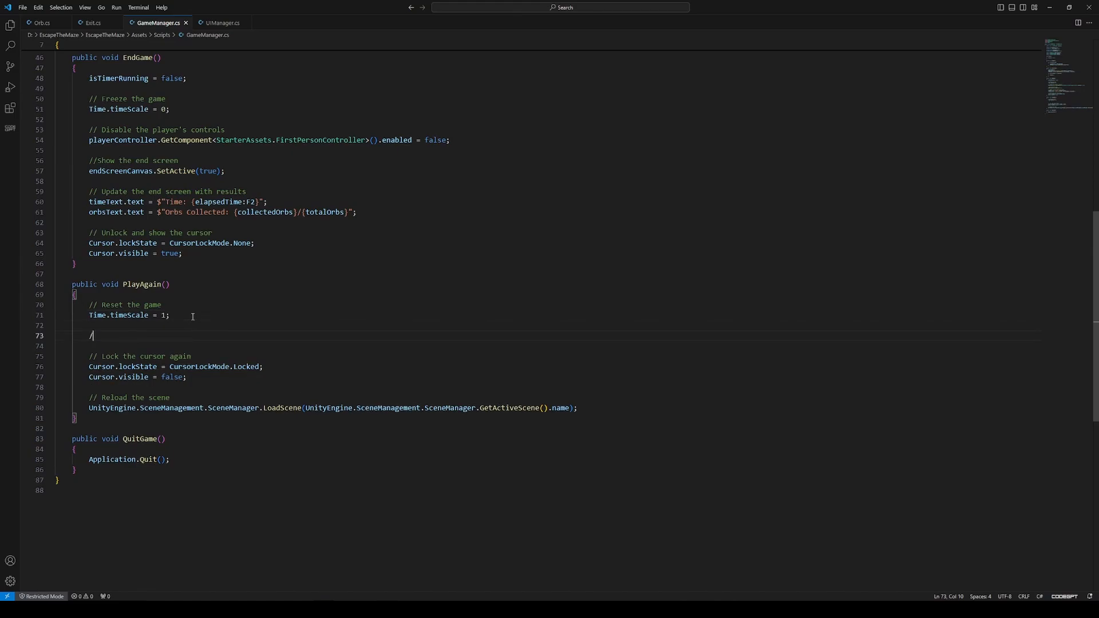
pyautogui.write("/ Re-enable the player's controls")
pyautogui.press('Return')
# Below the re-enable comment in PlayAgain, write playerController.GetComponent<StarterAssets.FirstPersonController>().enabled = true;.
pyautogui.write('player')
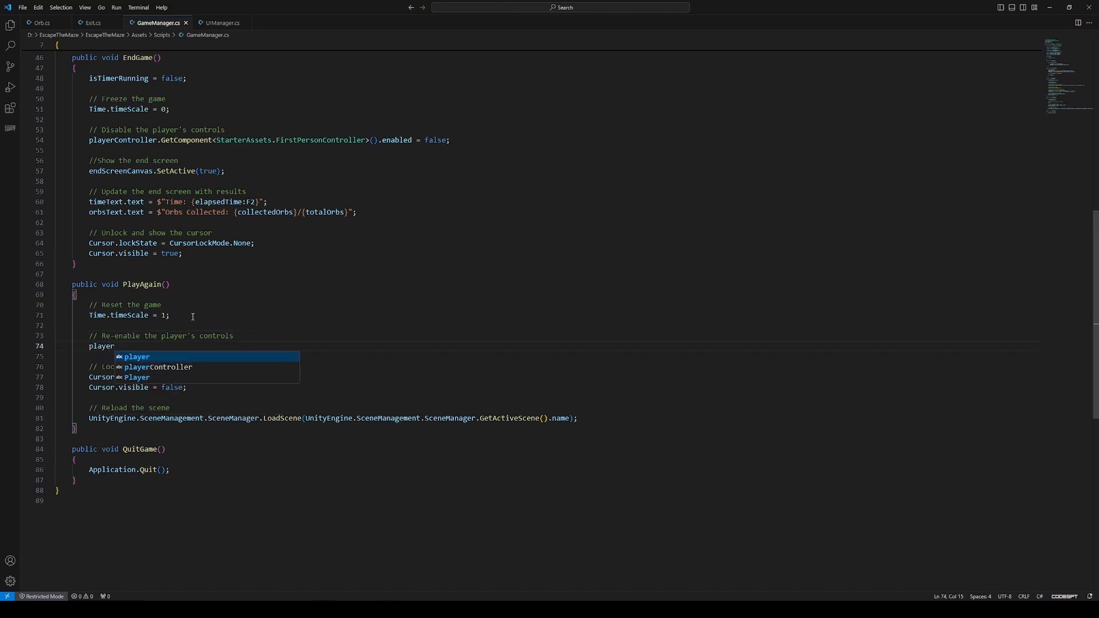
pyautogui.write('Controller.GetComponent')
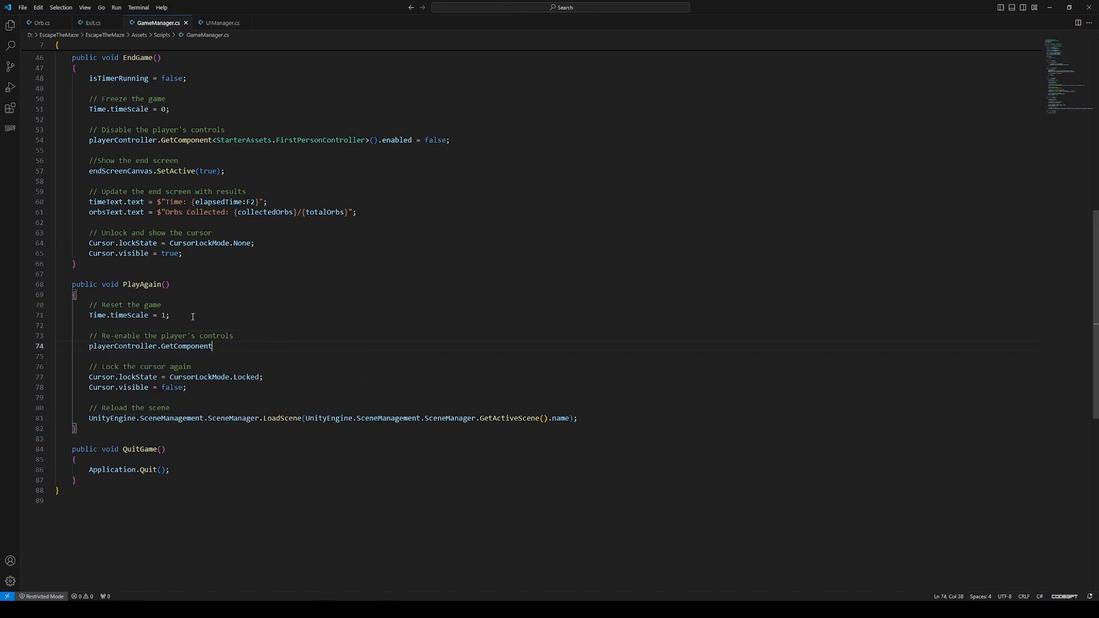
pyautogui.write('<Starter')
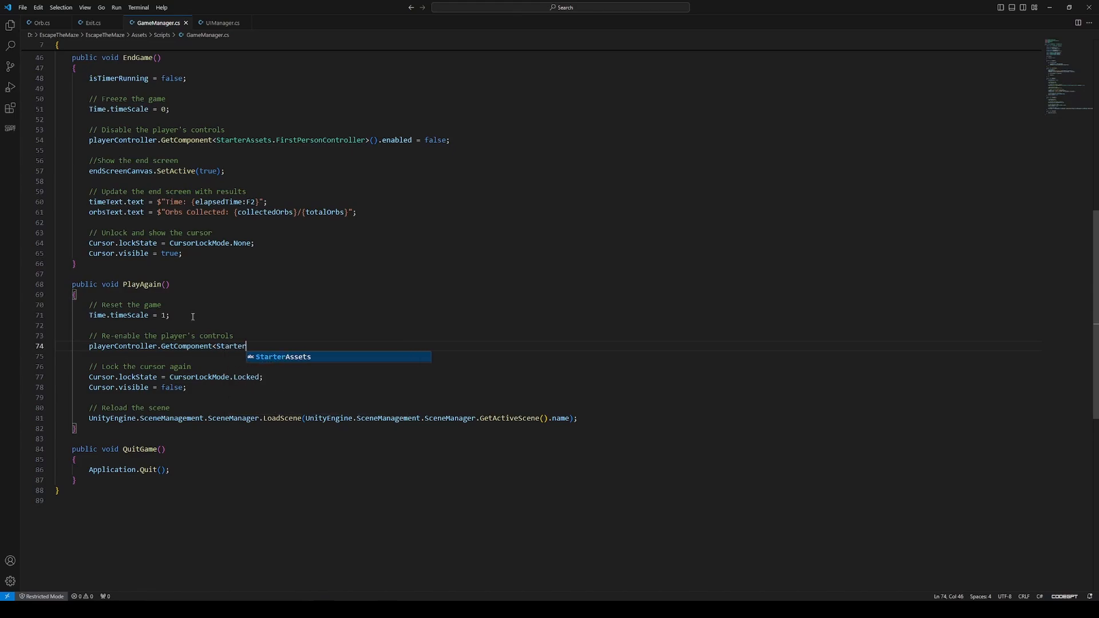
pyautogui.press('Tab')
pyautogui.write('.First')
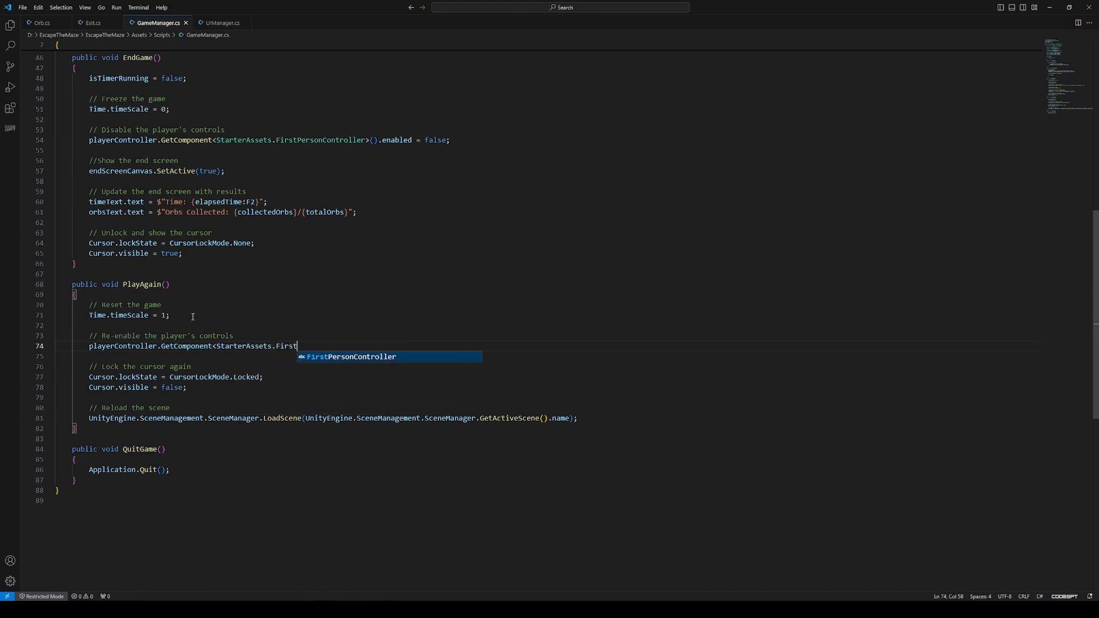
pyautogui.press('Tab')
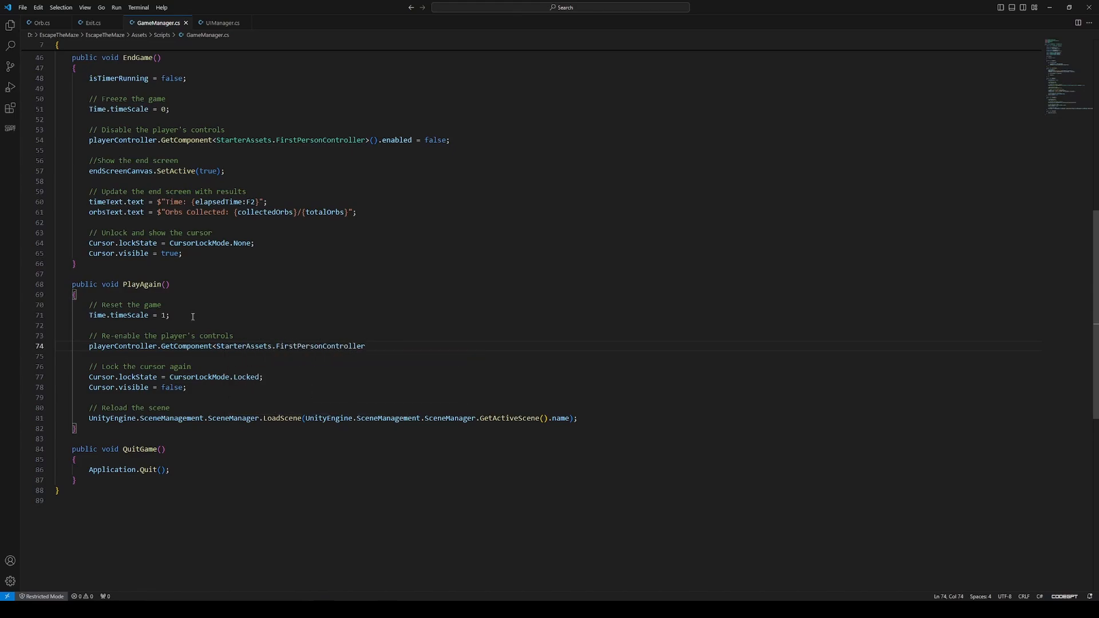
pyautogui.write('>(')
pyautogui.write('.enavled')
pyautogui.write(' = false;')
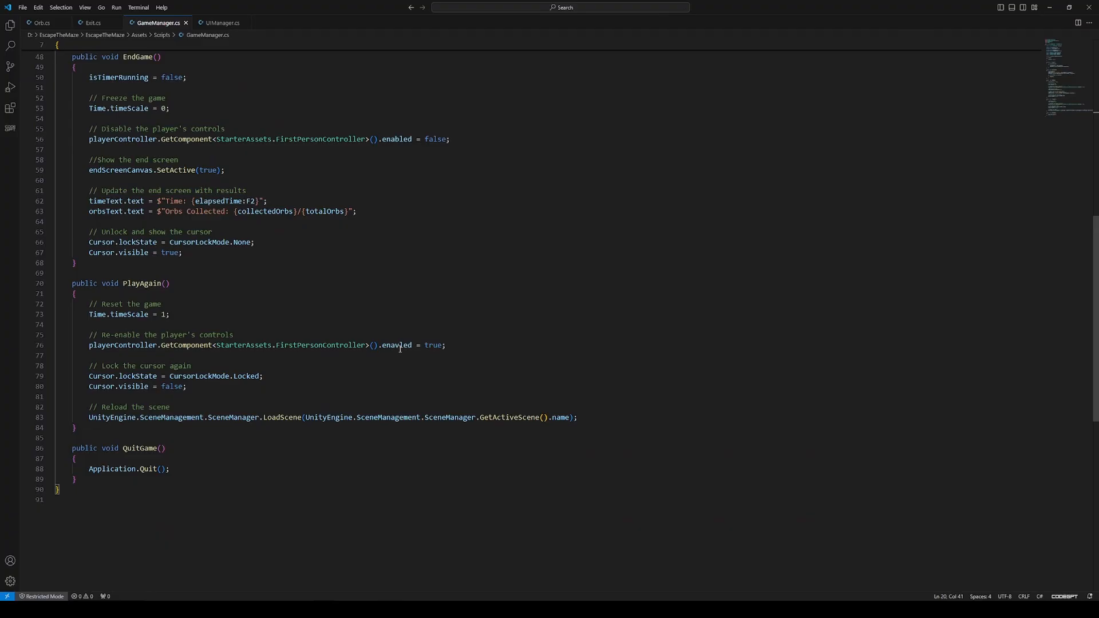
pyautogui.click(399, 346)
pyautogui.press('BackSpace')
pyautogui.write('b')
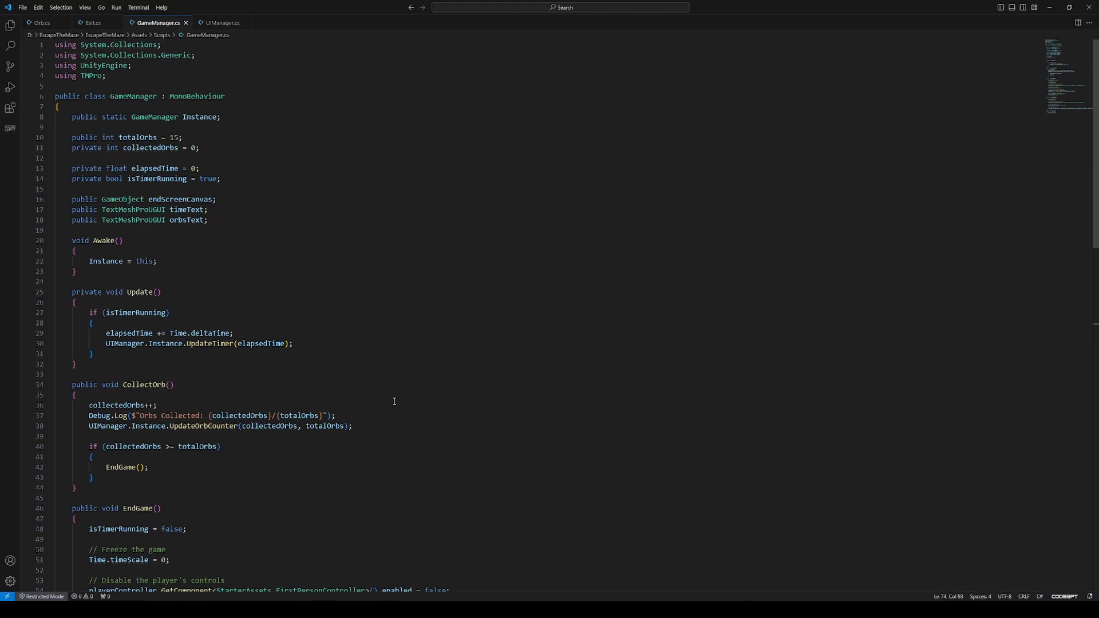
# Declare the field private GameObject playerController; below the orbsText field, separated by a blank line.
pyautogui.click(228, 224)
pyautogui.press('Return')
pyautogui.press('Return')
pyautogui.write('private ')
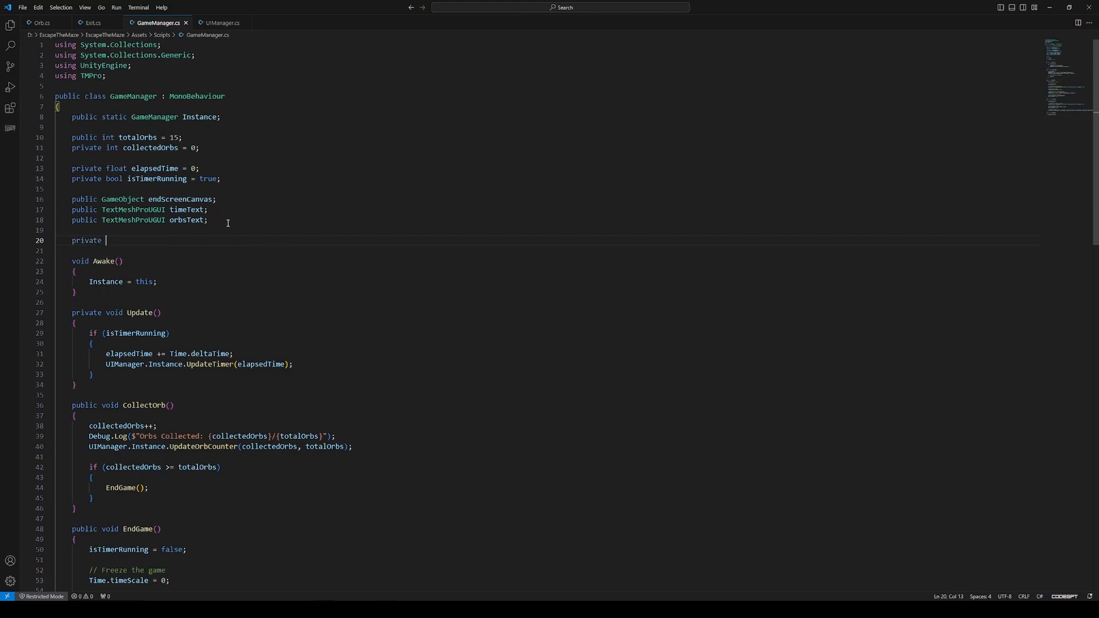
pyautogui.write('GameObject')
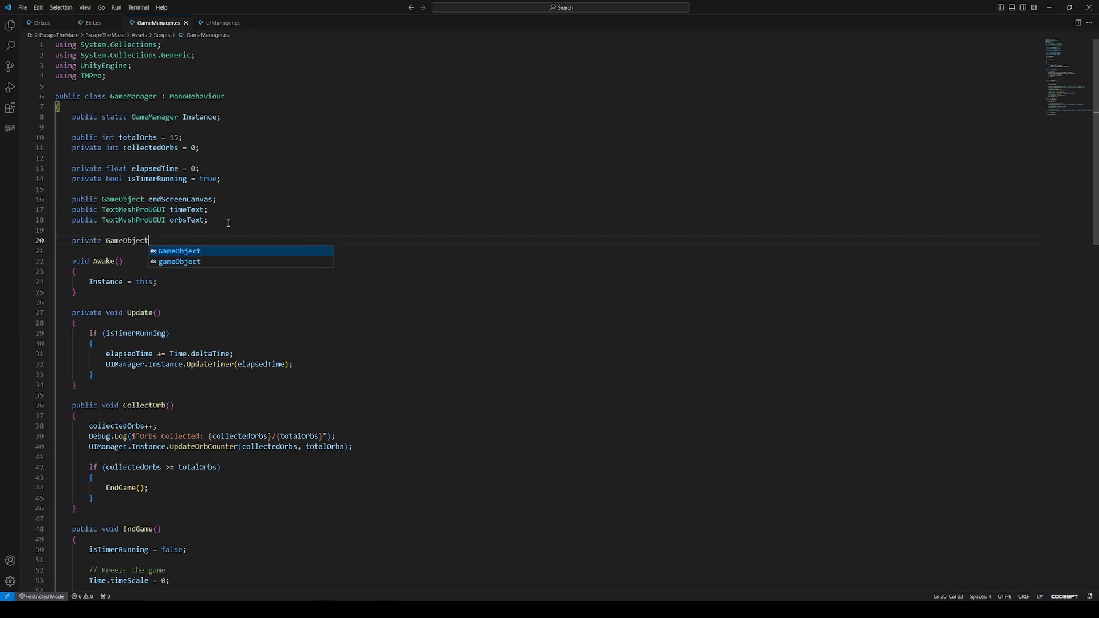
pyautogui.write(' playerController')
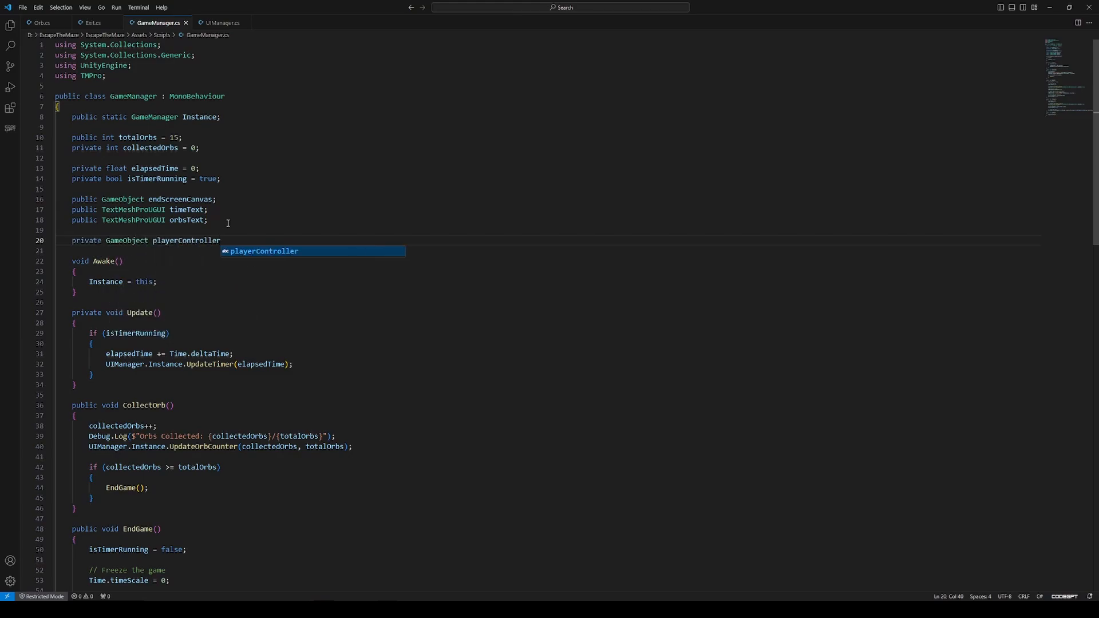
pyautogui.write(';')
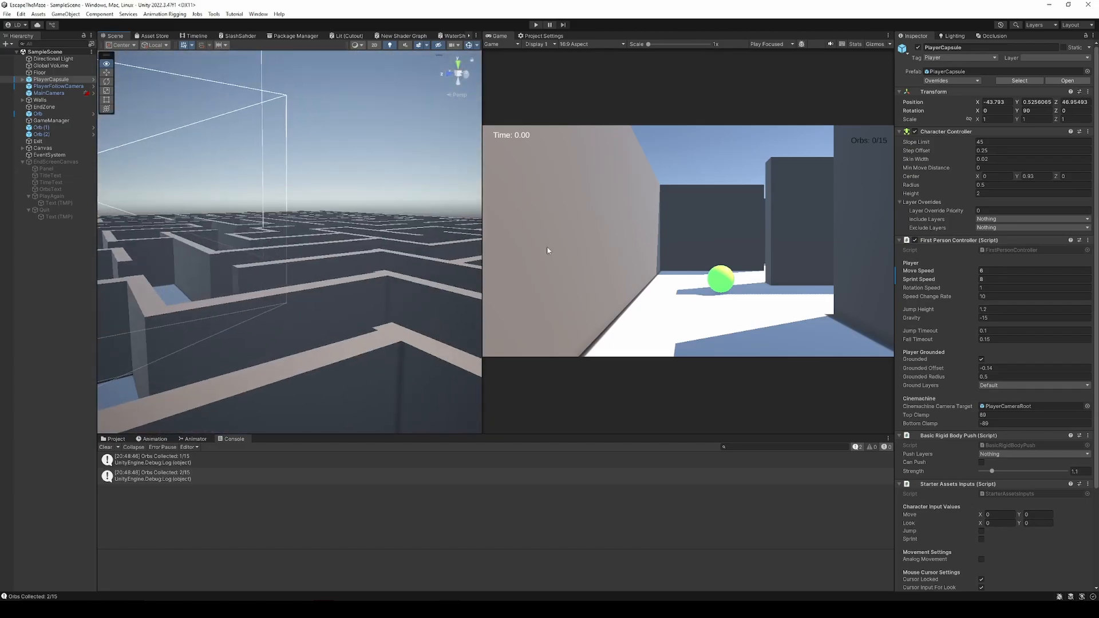
# Switch to Unity, align PlayerCapsule with a scene view along the maze corridor, and set its rotation to X 0 and Y 90.
pyautogui.moveTo(547, 251); pyautogui.dragTo(220, 170, button='right')
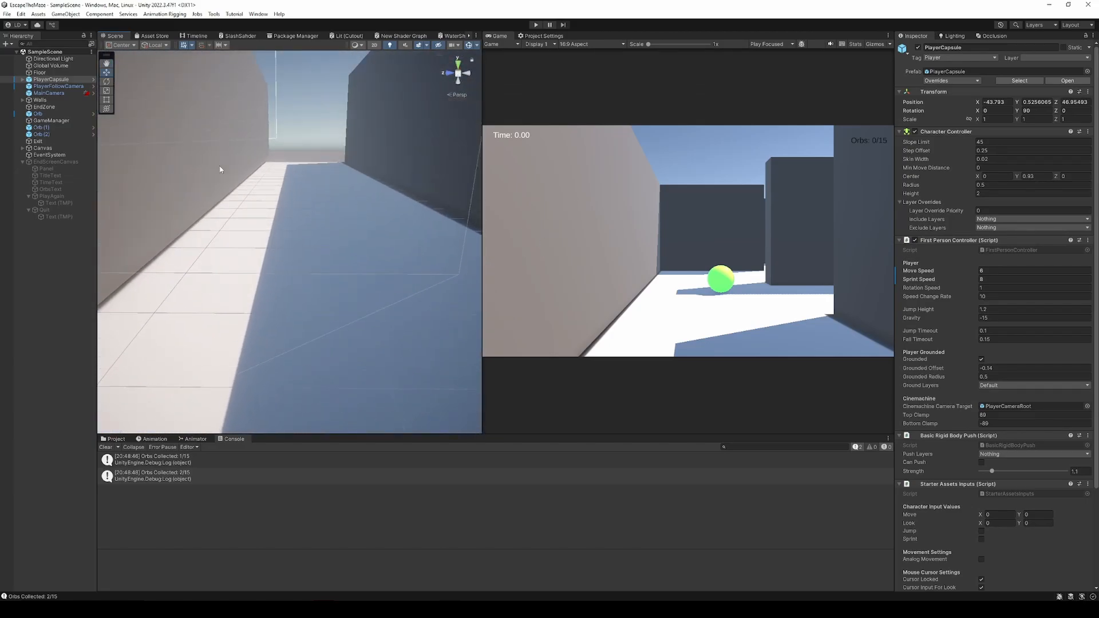
pyautogui.hotkey('ctrl', 'shift', 'f')
pyautogui.click(1034, 105)
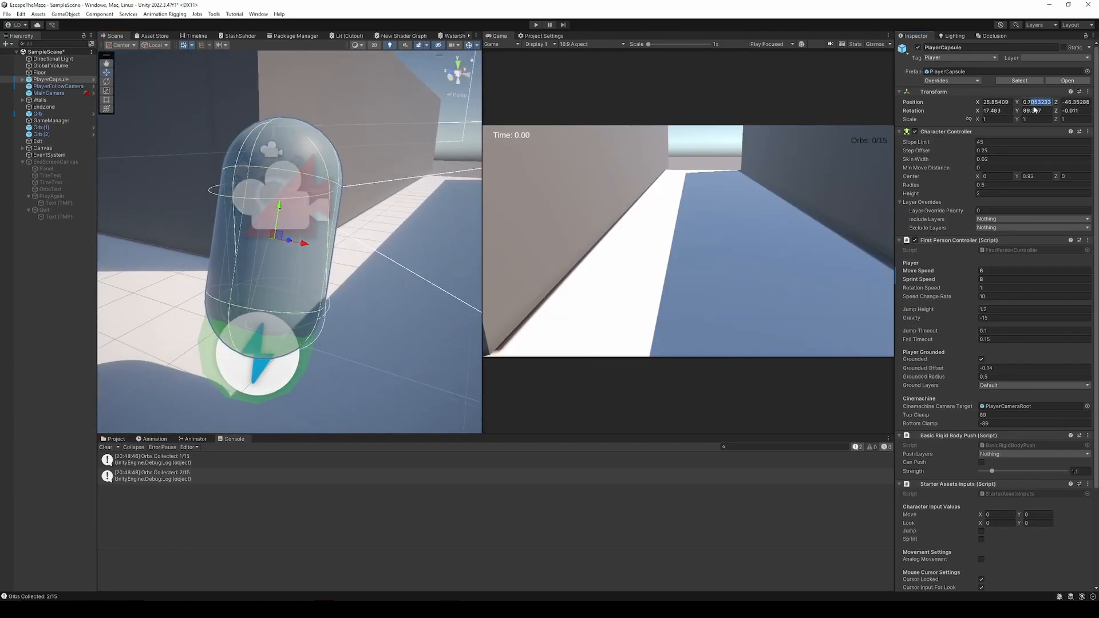
pyautogui.press('Tab')
pyautogui.press('Tab')
pyautogui.write('0')
pyautogui.press('Tab')
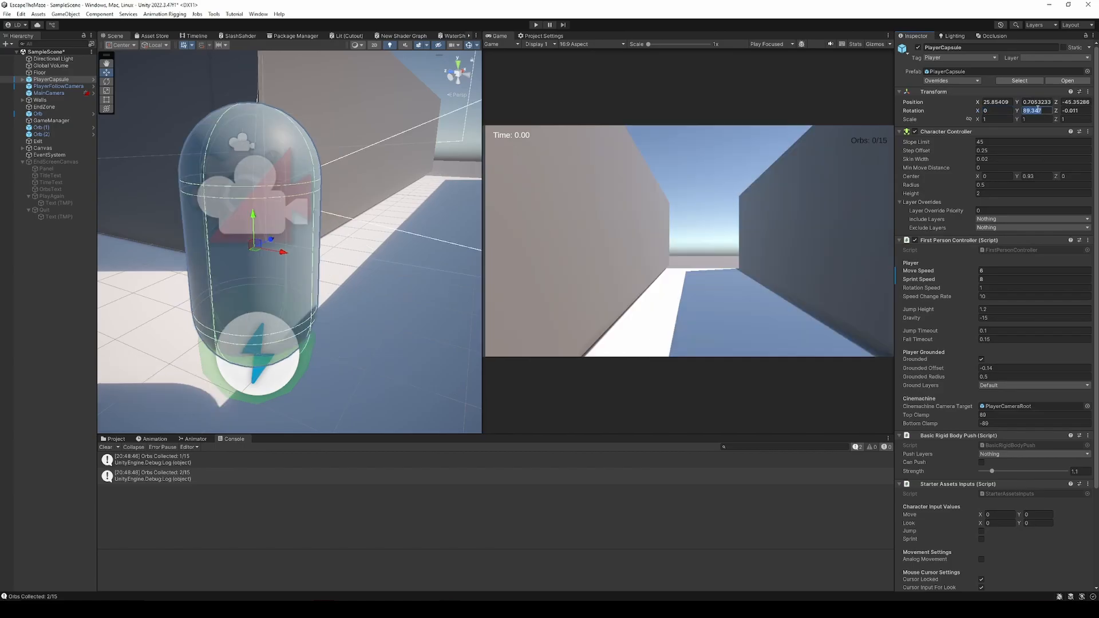
pyautogui.write('90')
pyautogui.press('Tab')
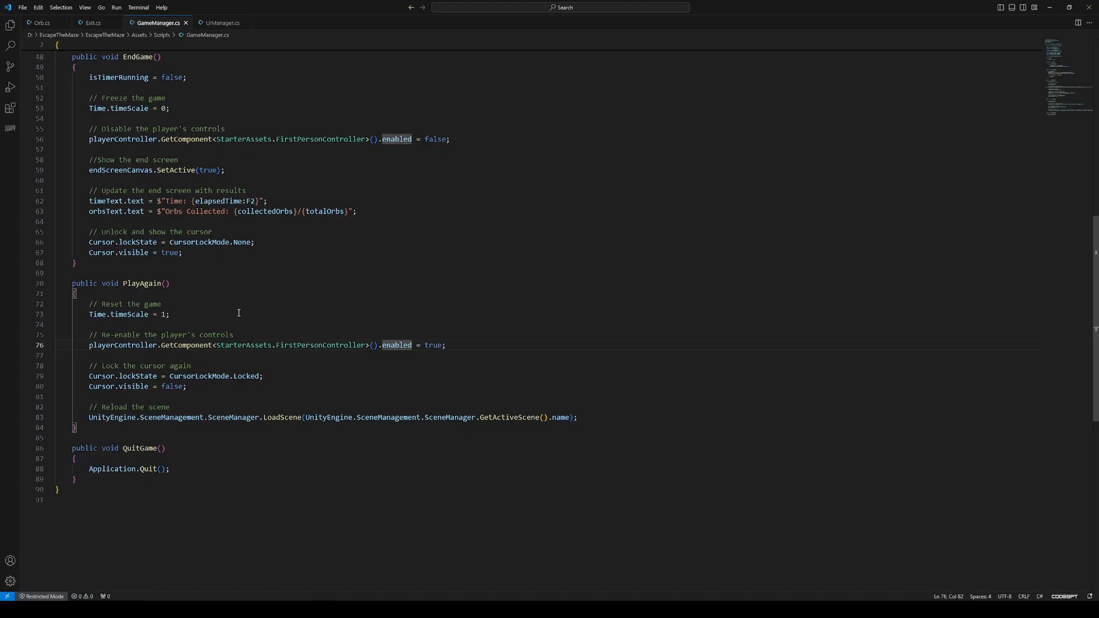
# Switch to VS Code and add the comment "//Find the player controller at the start" below Instance = this; in Awake.
pyautogui.scroll(3, 244, 312)
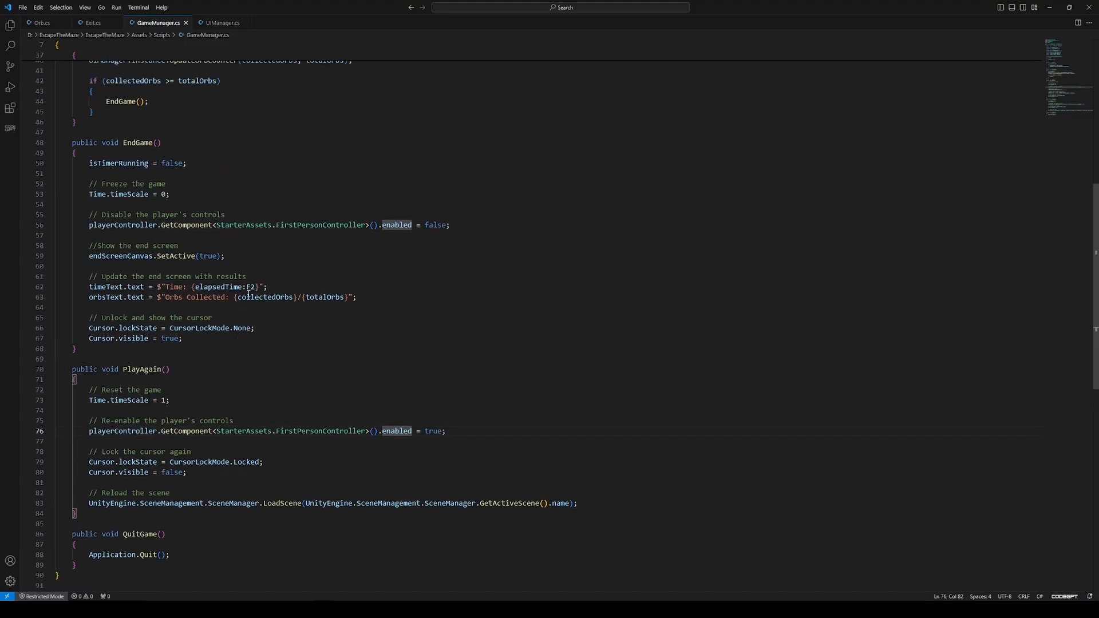
pyautogui.click(368, 238)
pyautogui.click(288, 225)
pyautogui.scroll(10, 257, 215)
pyautogui.click(199, 198)
pyautogui.press('Return')
pyautogui.press('Return')
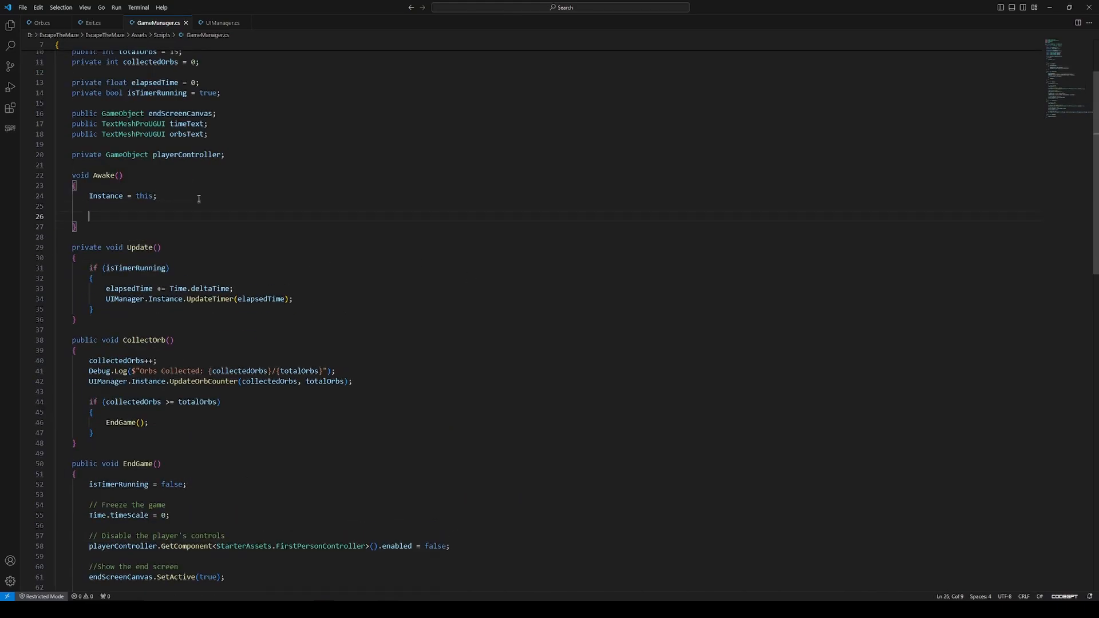
pyautogui.write('//Find the player controller at the start')
pyautogui.press('Return')
# Below that comment in Awake, assign playerController = GameObject.FindWithTag("Player");.
pyautogui.write('playerController')
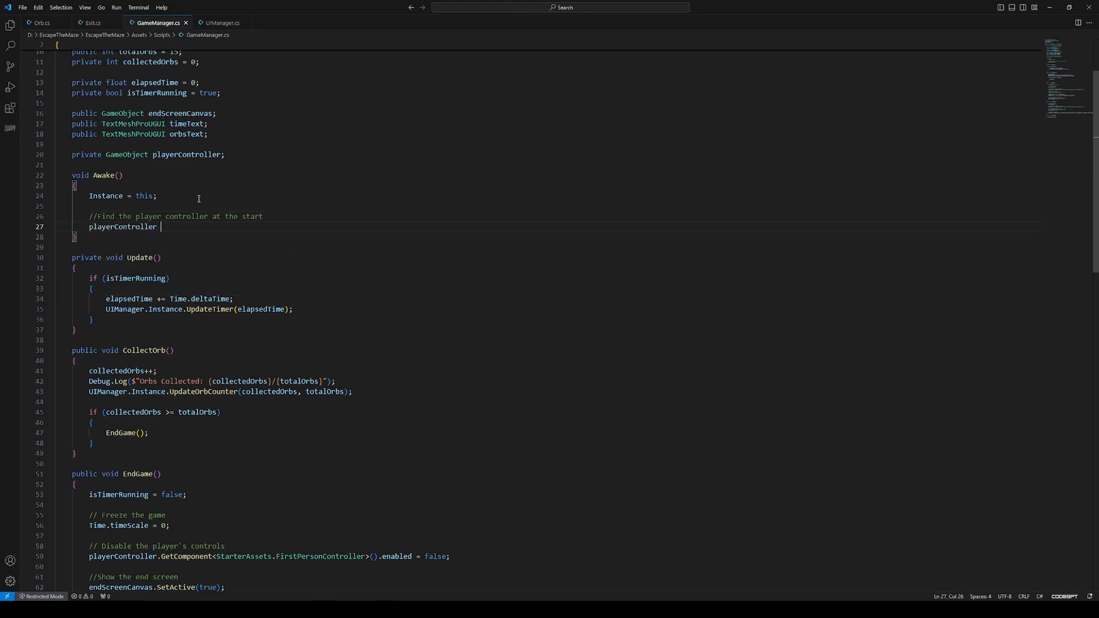
pyautogui.write('= Game')
pyautogui.press('Down')
pyautogui.press('Tab')
pyautogui.write('.FindWithTag(')
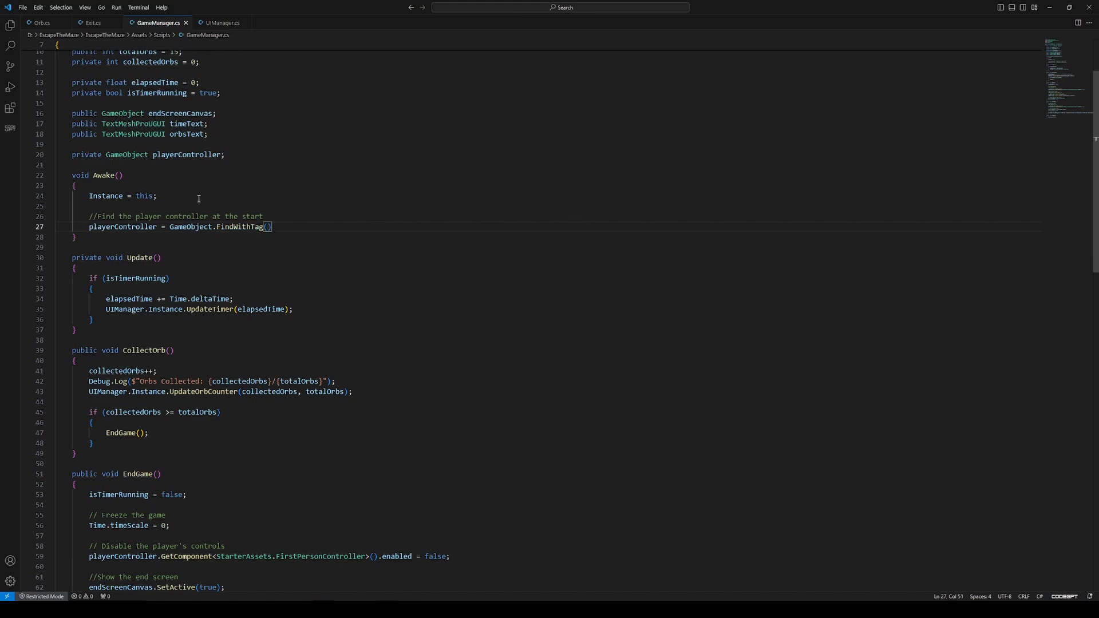
pyautogui.write('"Player");')
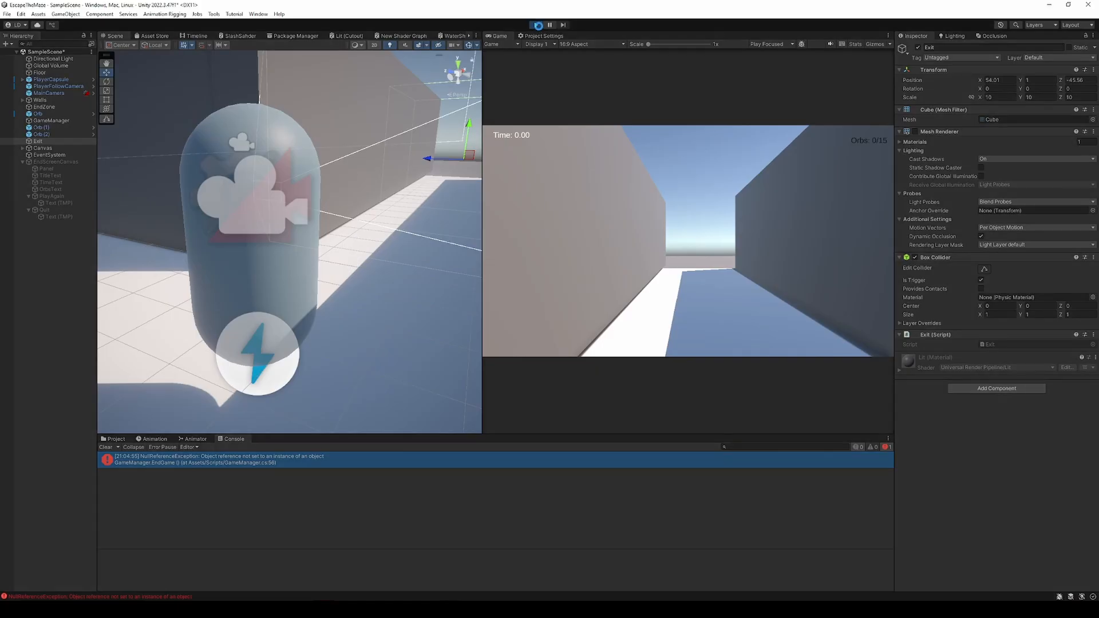
# Switch to Unity and play-test the game by walking to the exit, restarting with Play Again, and walking to the exit once more.
pyautogui.press('w')
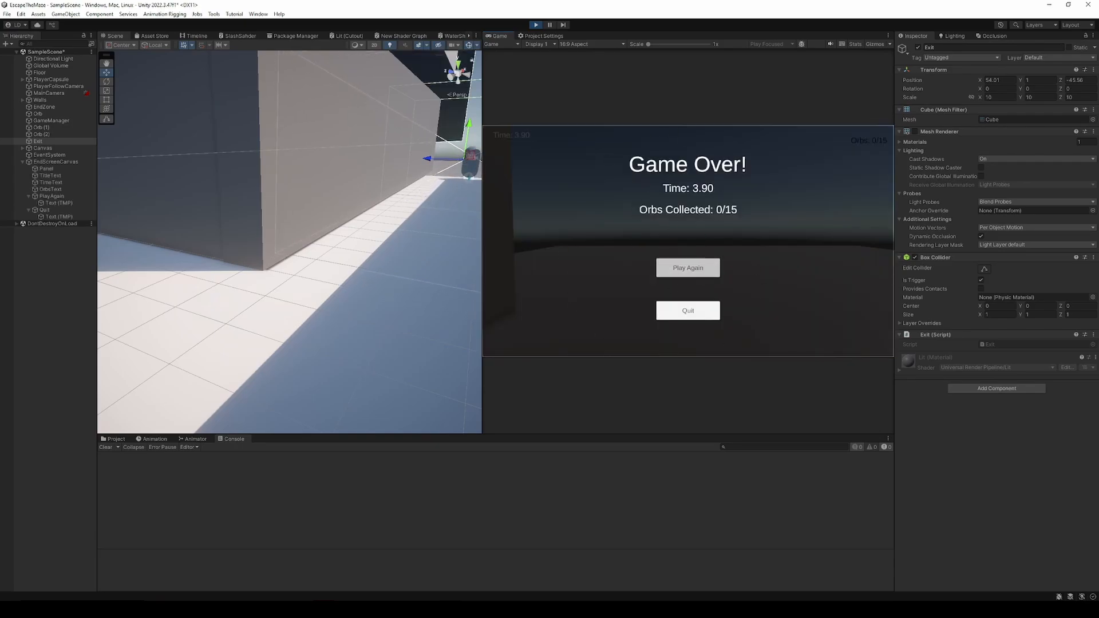
pyautogui.click(689, 268)
pyautogui.press('w')
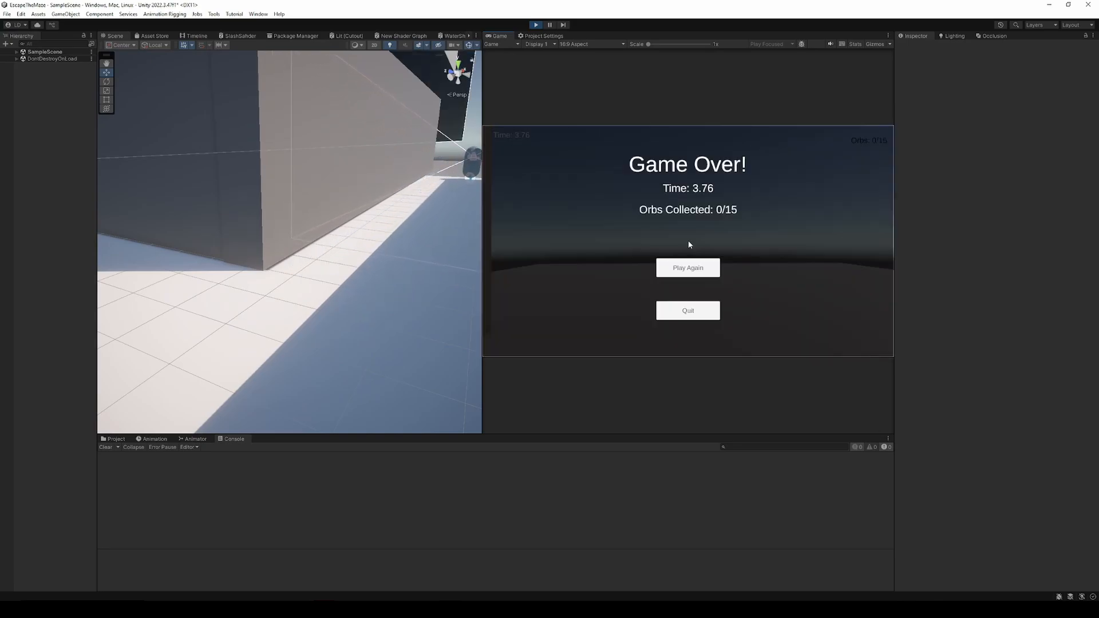
# Test the Quit button on the Game Over screen and stop play mode.
pyautogui.click(711, 318)
pyautogui.click(689, 314)
pyautogui.click(691, 316)
pyautogui.click(691, 316)
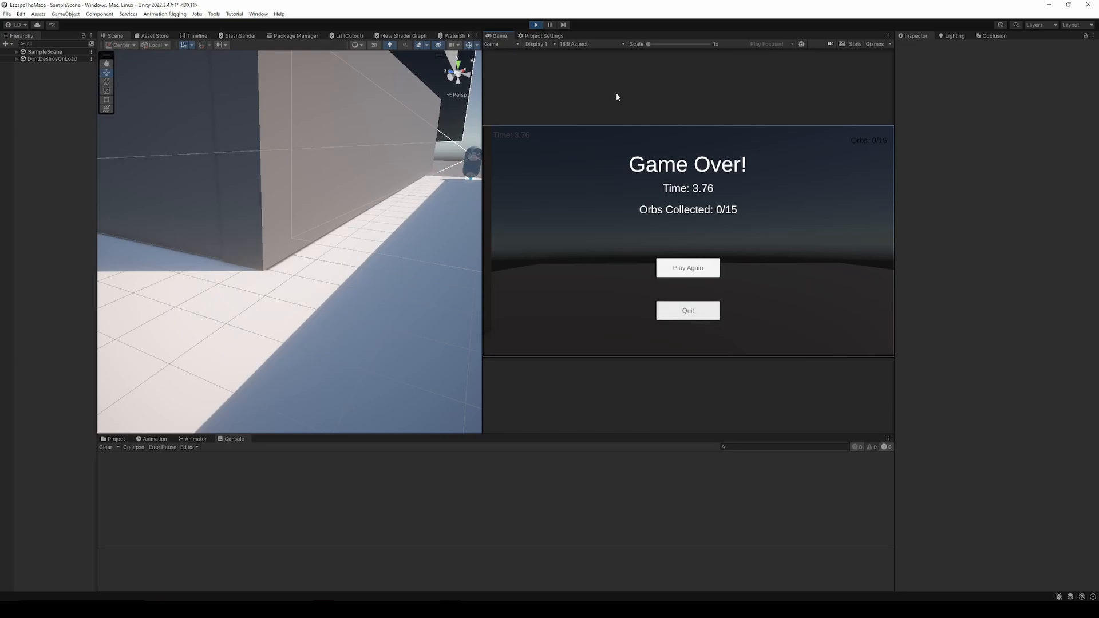
pyautogui.click(535, 26)
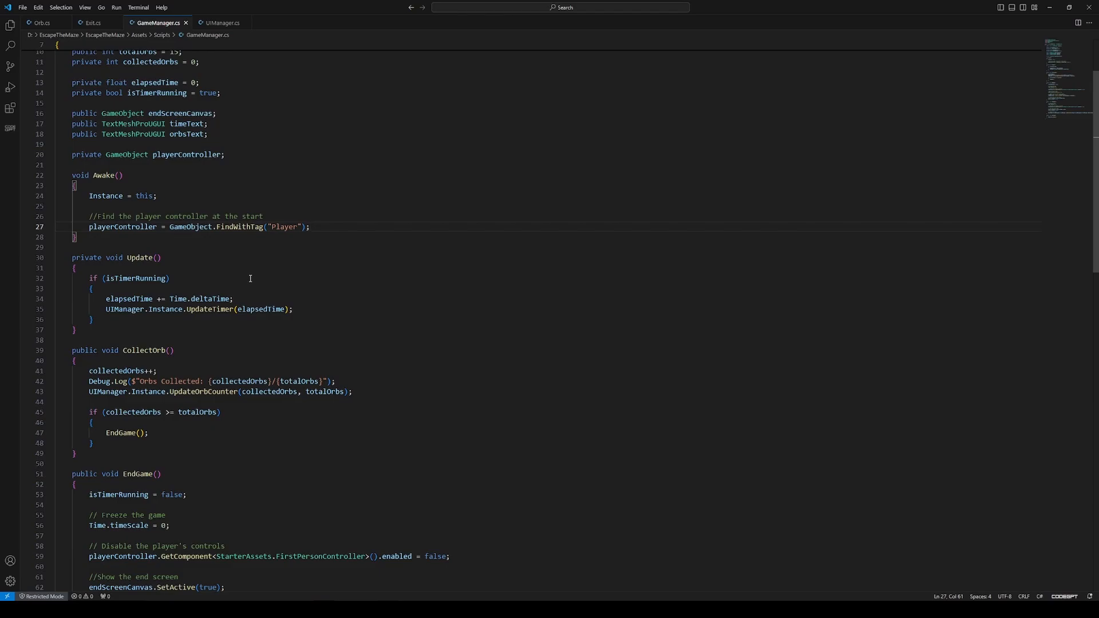
# Switch to VS Code and insert #if UNITY_EDITOR above Application.Quit(); in the QuitGame method.
pyautogui.scroll(-15, 250, 278)
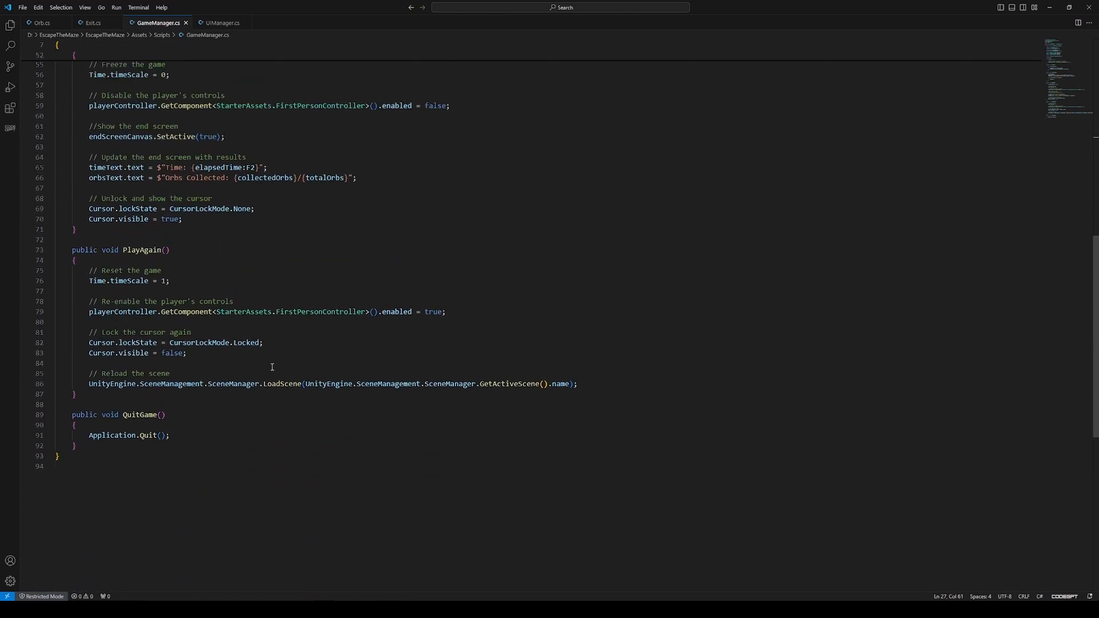
pyautogui.moveTo(160, 453); pyautogui.dragTo(59, 415)
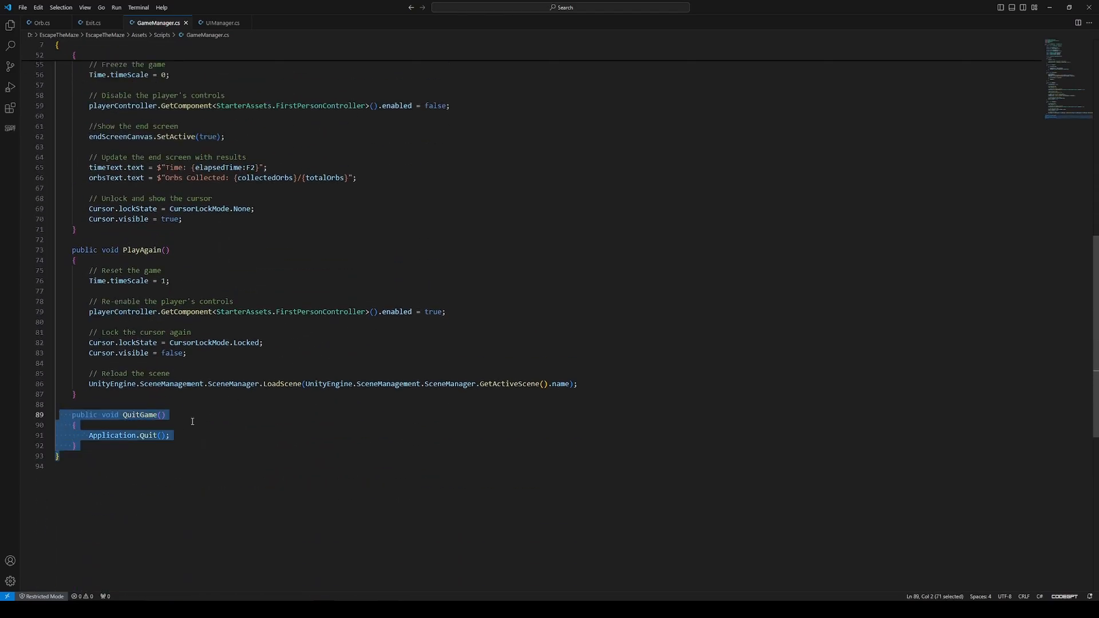
pyautogui.click(220, 448)
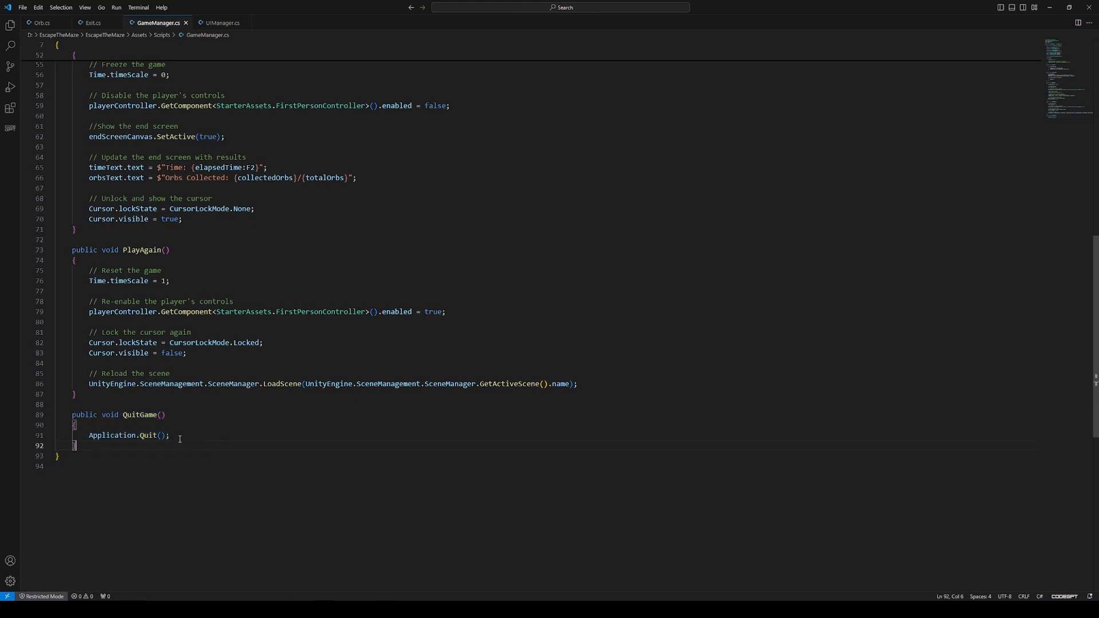
pyautogui.click(97, 425)
pyautogui.press('Return')
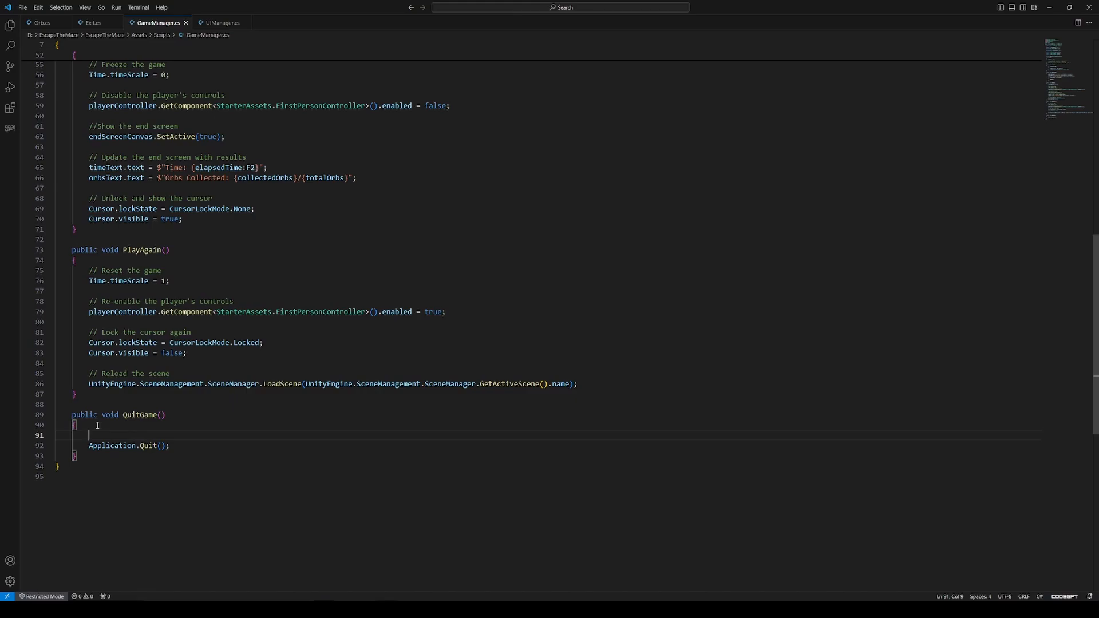
pyautogui.write('#if U')
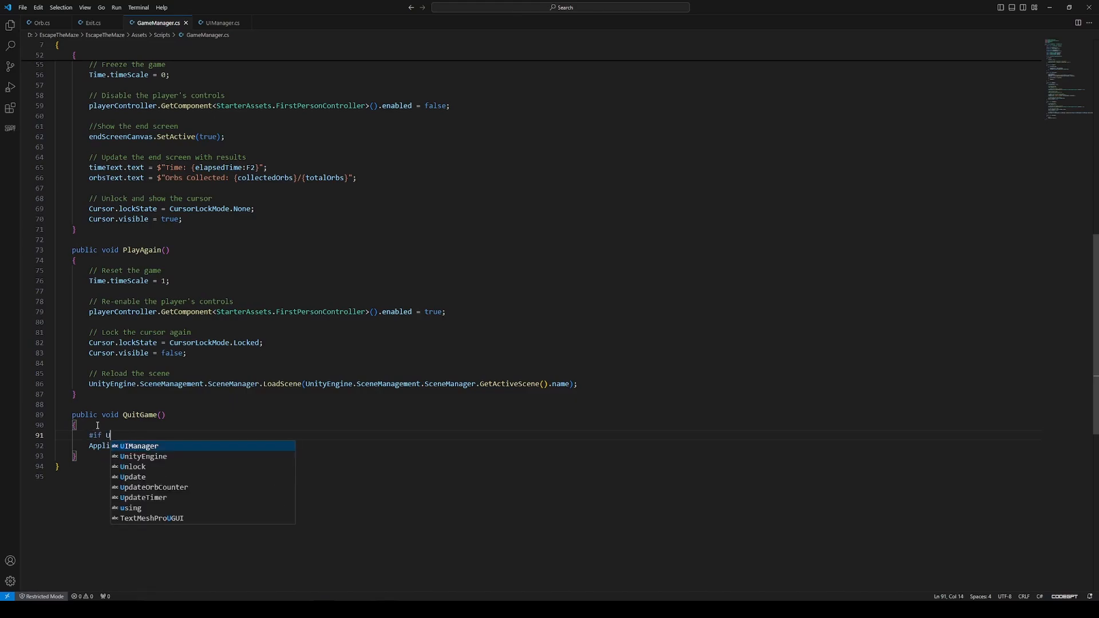
pyautogui.write('NITY_EDITOR')
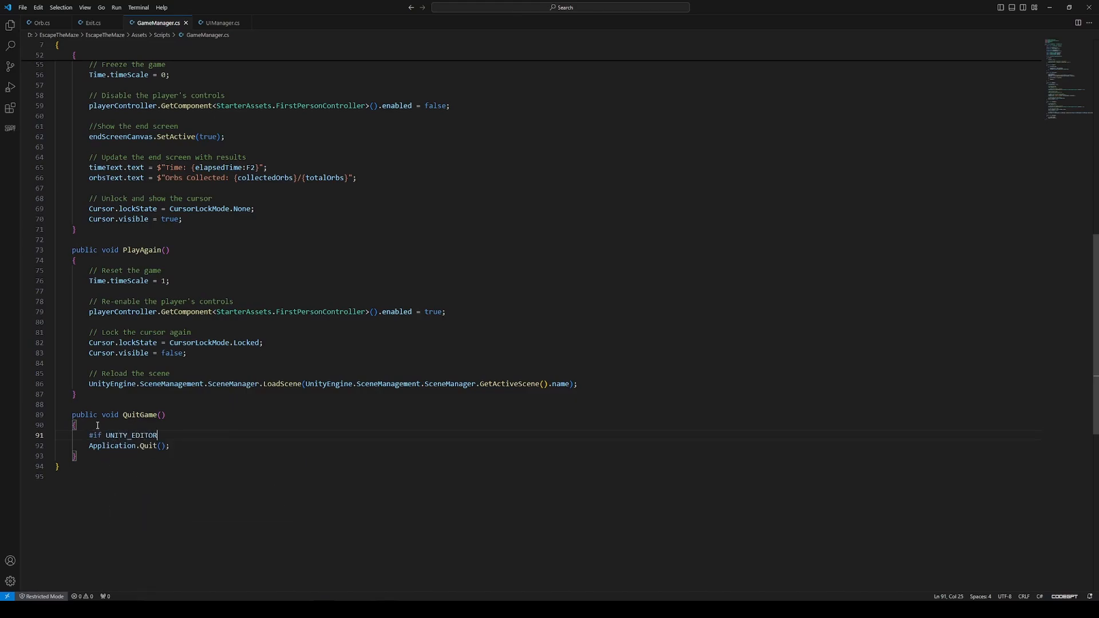
# Below the #if UNITY_EDITOR line, add the comment "// Log a message to the Console in the Unity Editor".
pyautogui.press('Return')
pyautogui.write('// Log ')
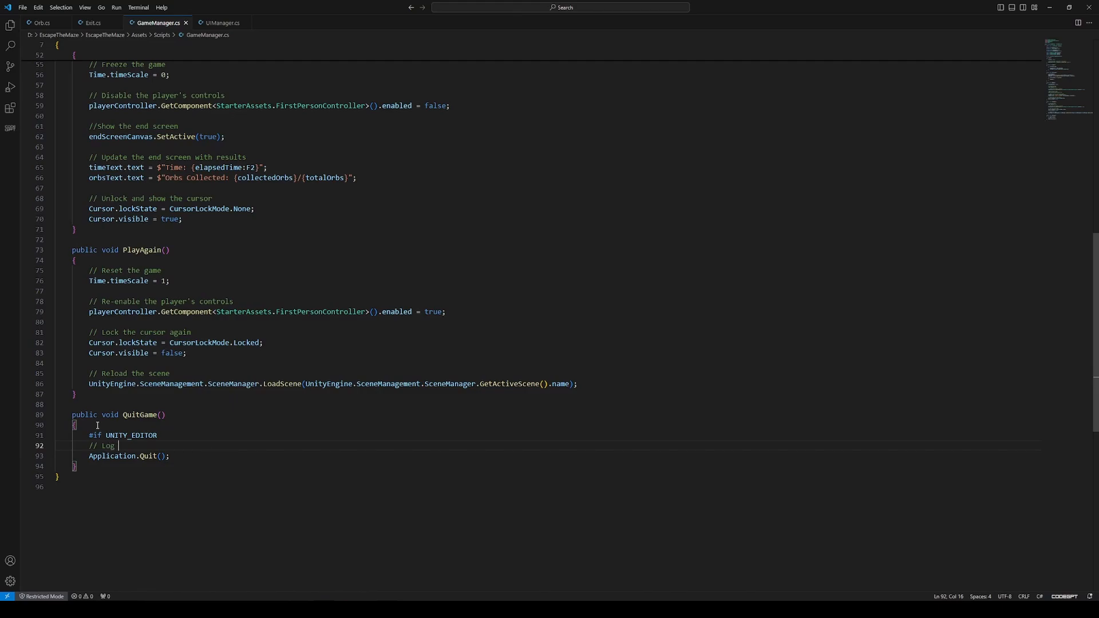
pyautogui.write('a message to the Console in the Unity Editor')
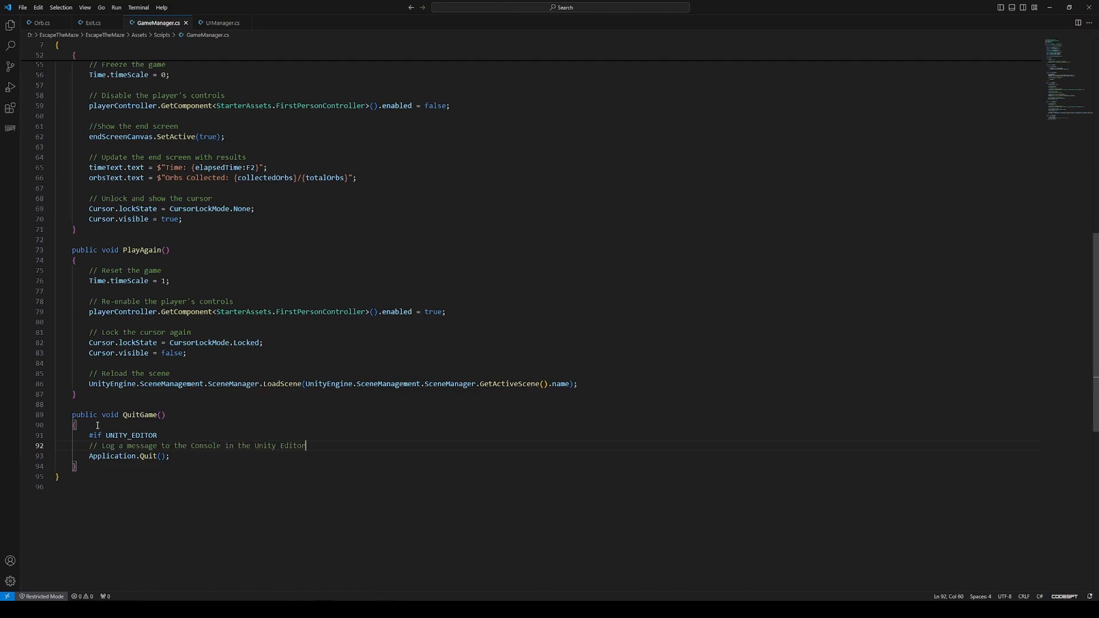
# Below the editor comment in QuitGame, add Debug.Log("QuitGame() called. Application would close in a built version.");.
pyautogui.press('Return')
pyautogui.write('Debug.Log')
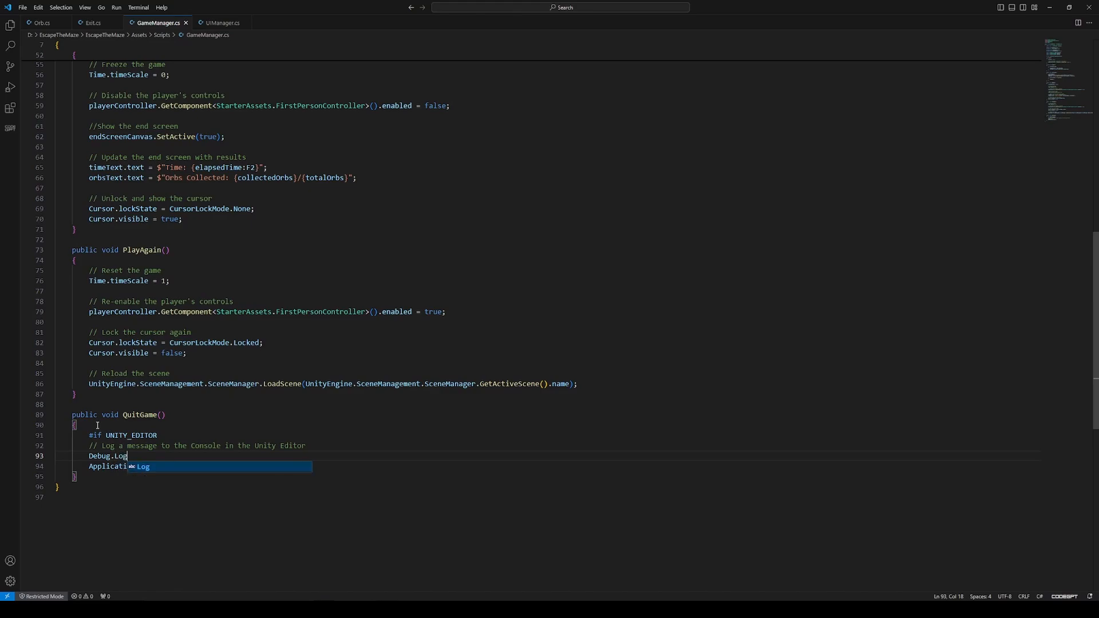
pyautogui.write('("QuitGame() called. Application ')
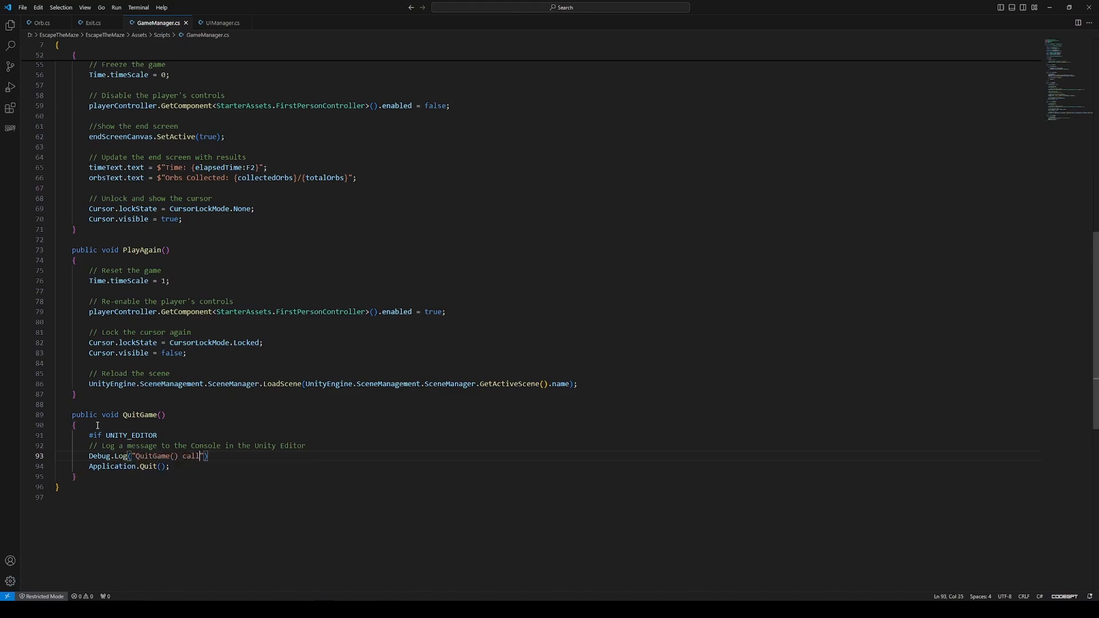
pyautogui.write('would close in a ')
pyautogui.write('built version.')
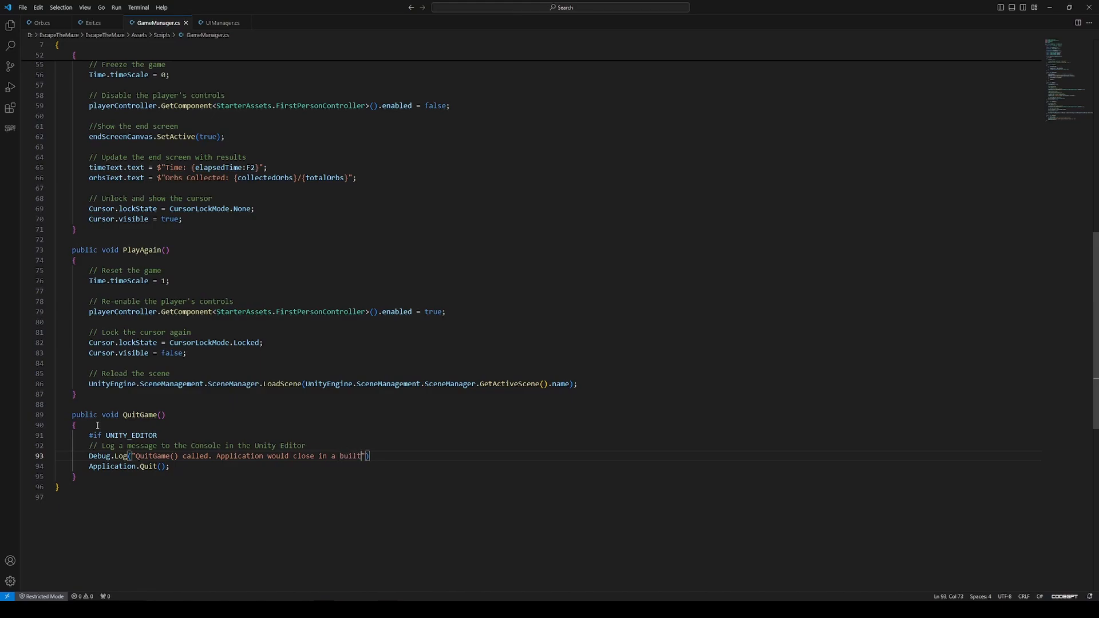
pyautogui.press('End')
# Below the Debug.Log line, add an #else directive and the comment "// Close the application in a built executable".
pyautogui.press('Return')
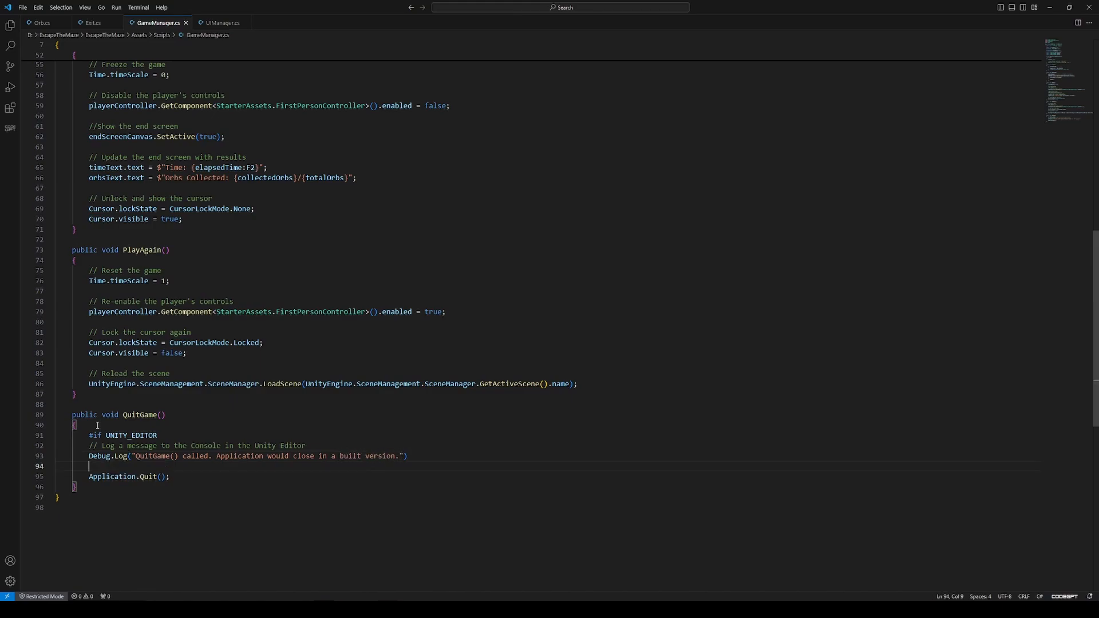
pyautogui.write('#else')
pyautogui.press('Return')
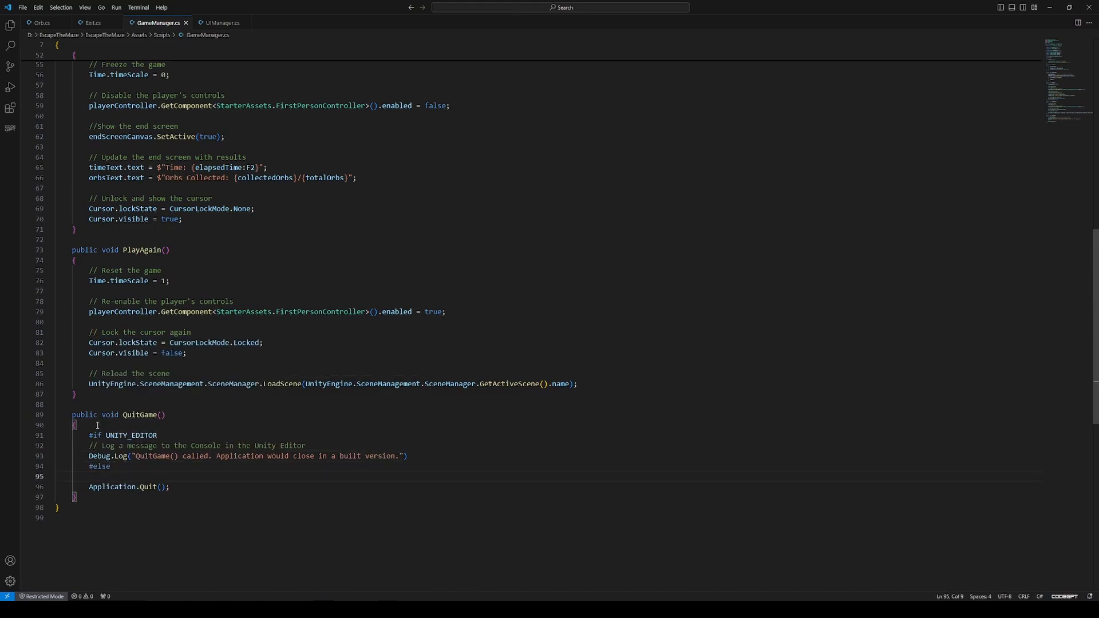
pyautogui.write('// Close')
pyautogui.write(' thr')
pyautogui.write(' application')
pyautogui.write(' in a built')
pyautogui.write(' executable')
# Close the conditional block by adding #endif on a new line after Application.Quit();.
pyautogui.click(179, 487)
pyautogui.press('Return')
pyautogui.write('#')
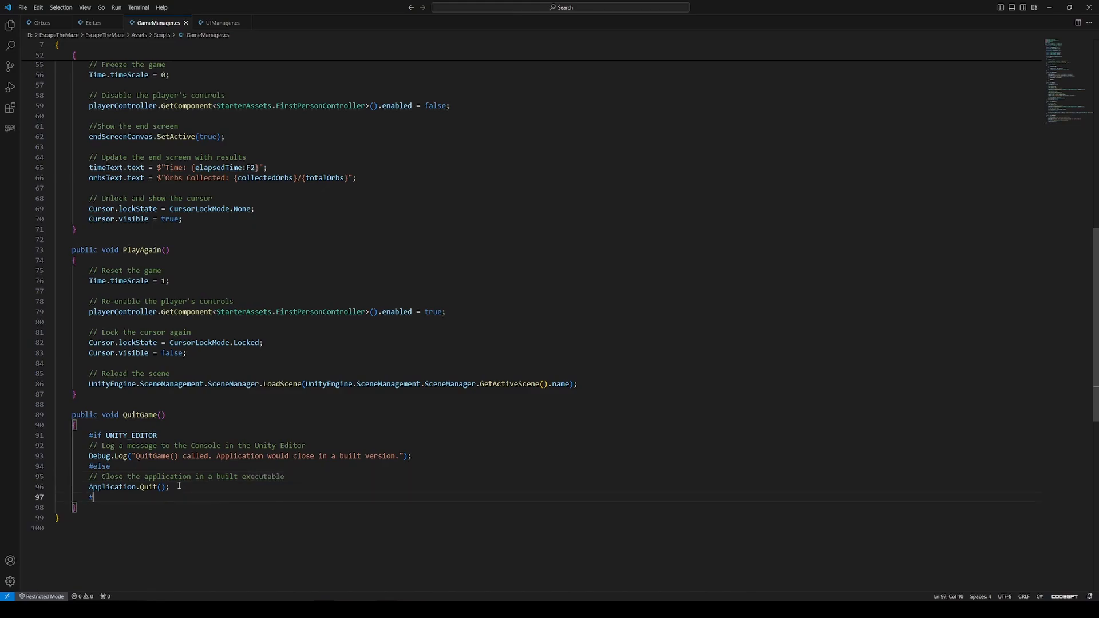
pyautogui.write('endif')
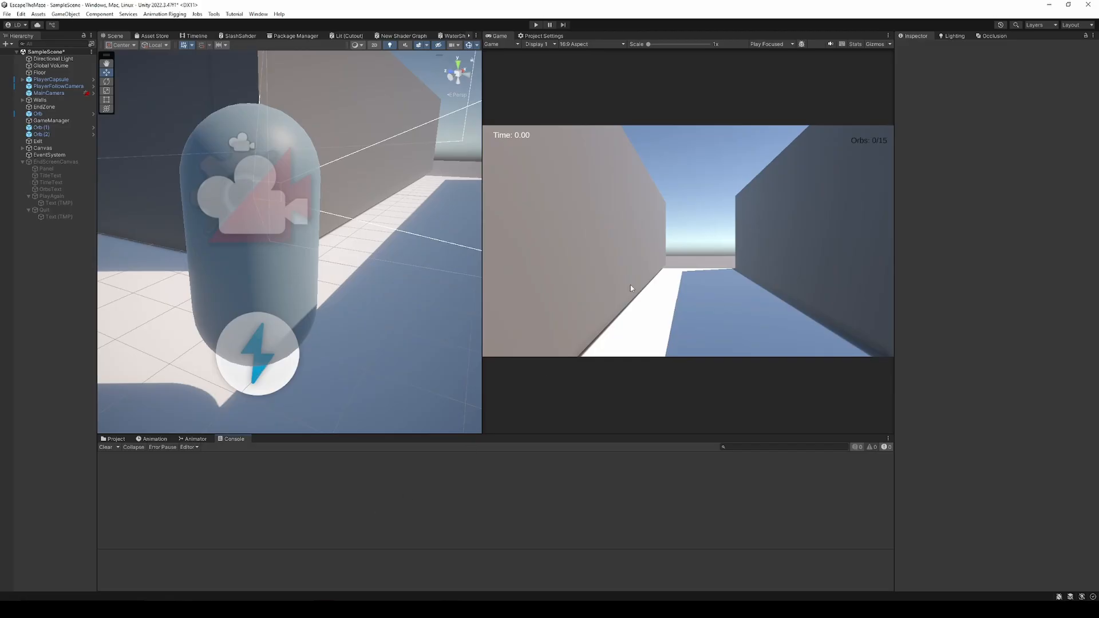
# Switch to Unity and play-test the game: walk to the exit, restart with Play Again, reach the exit again and choose Quit.
pyautogui.hotkey('ctrl', 'p')
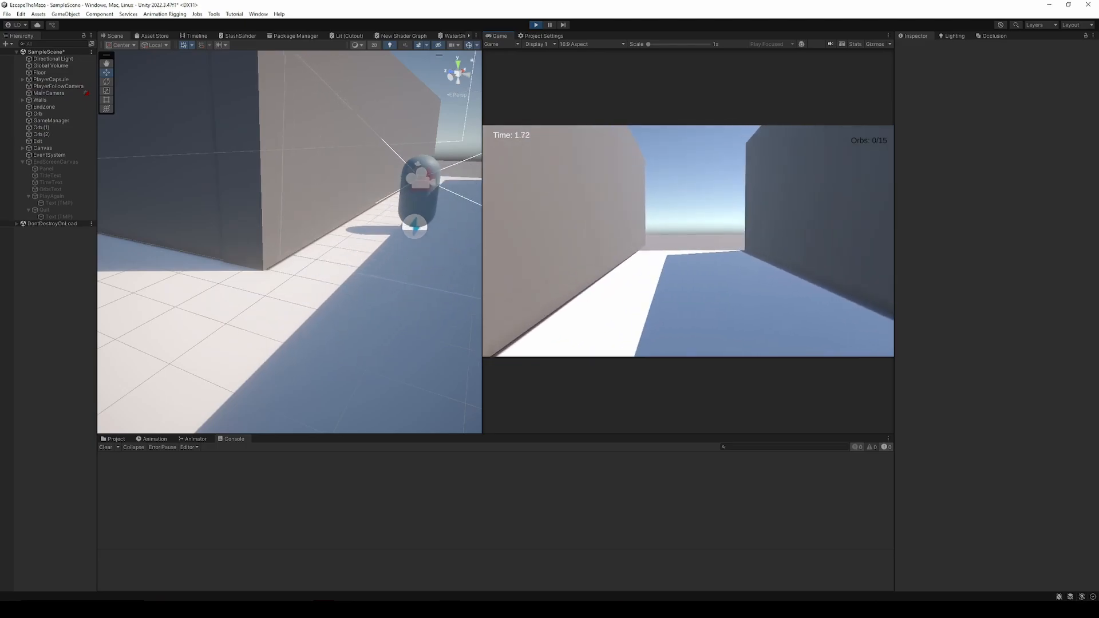
pyautogui.press('w')
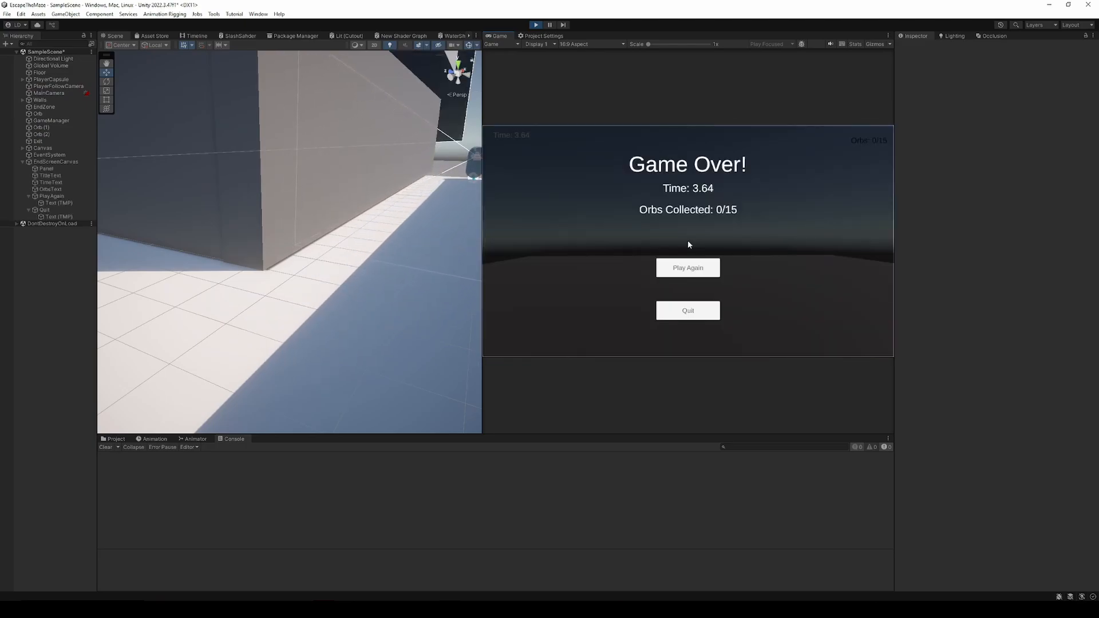
pyautogui.click(689, 270)
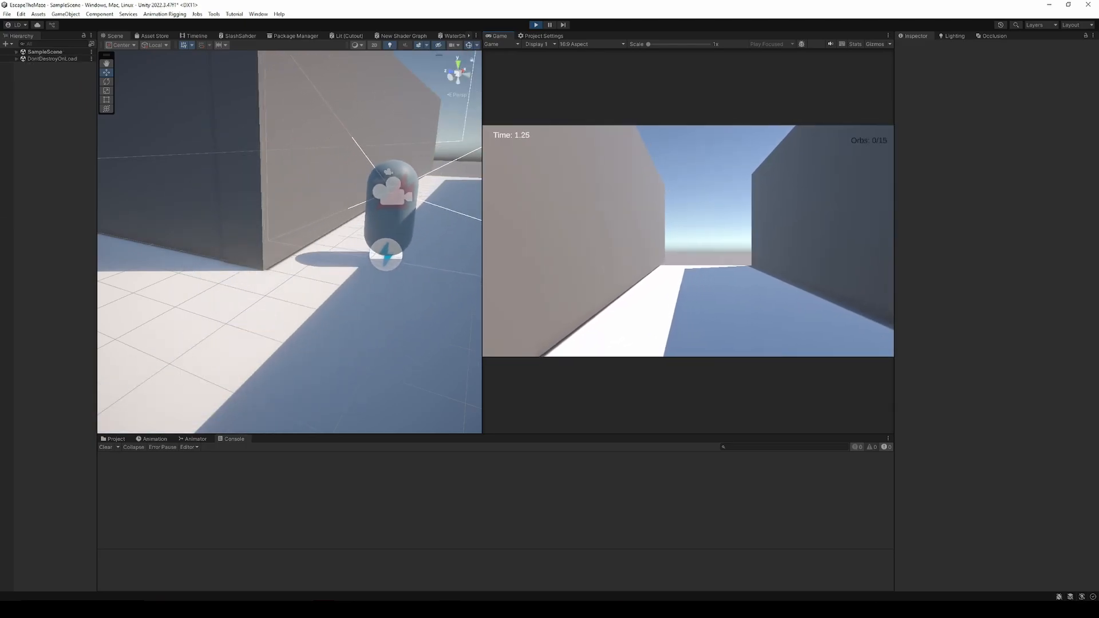
pyautogui.press('w')
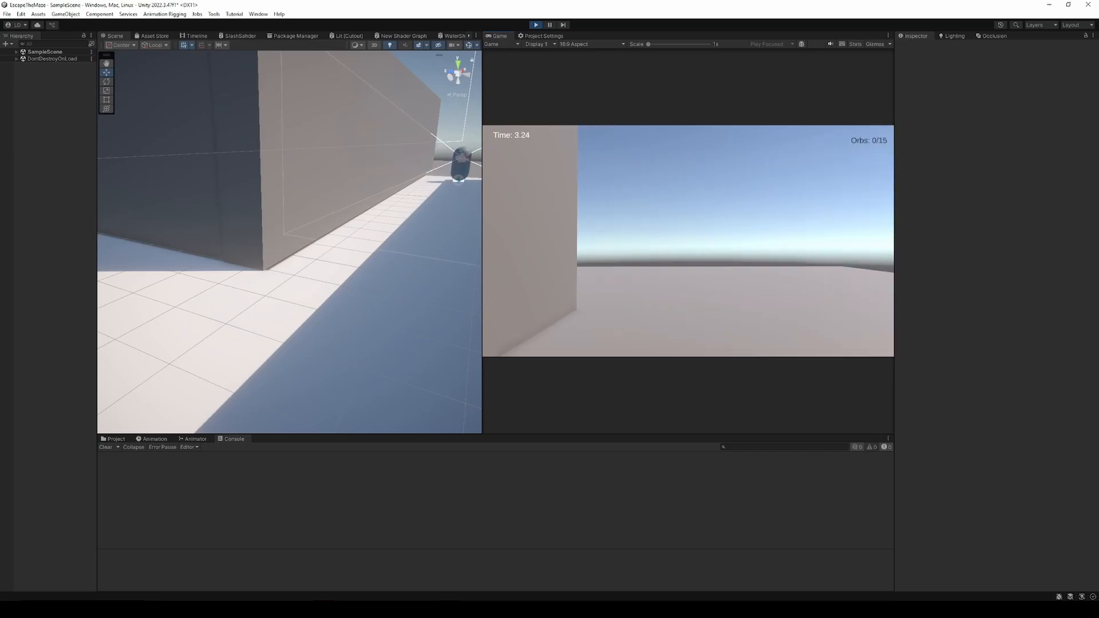
pyautogui.click(697, 319)
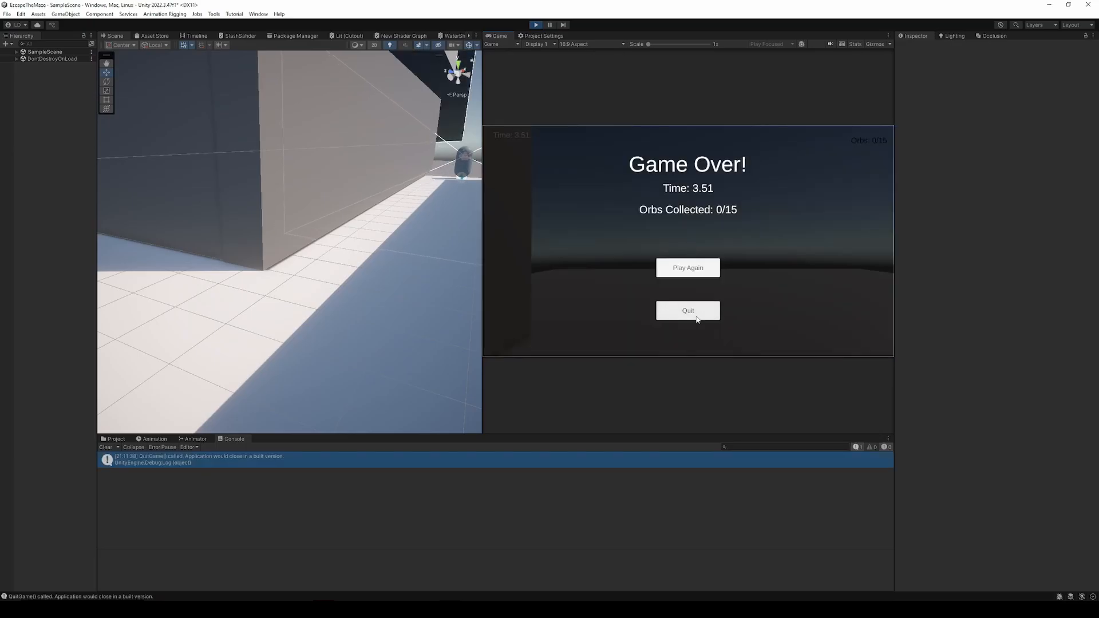
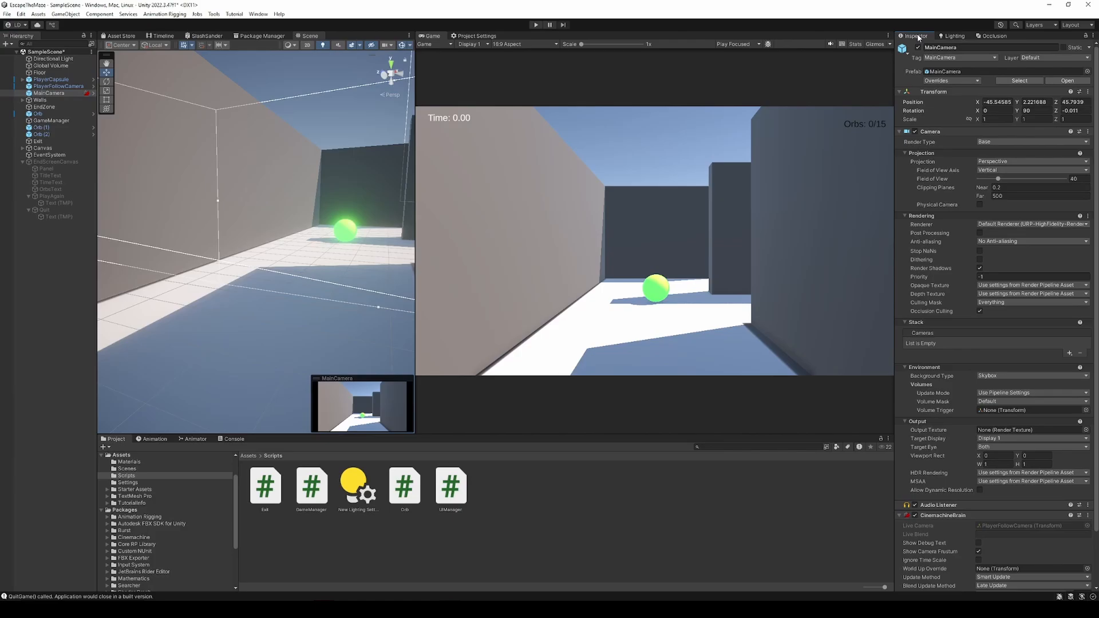
# Enable Post Processing on the MainCamera and open the project's top-level Assets folder.
pyautogui.click(980, 234)
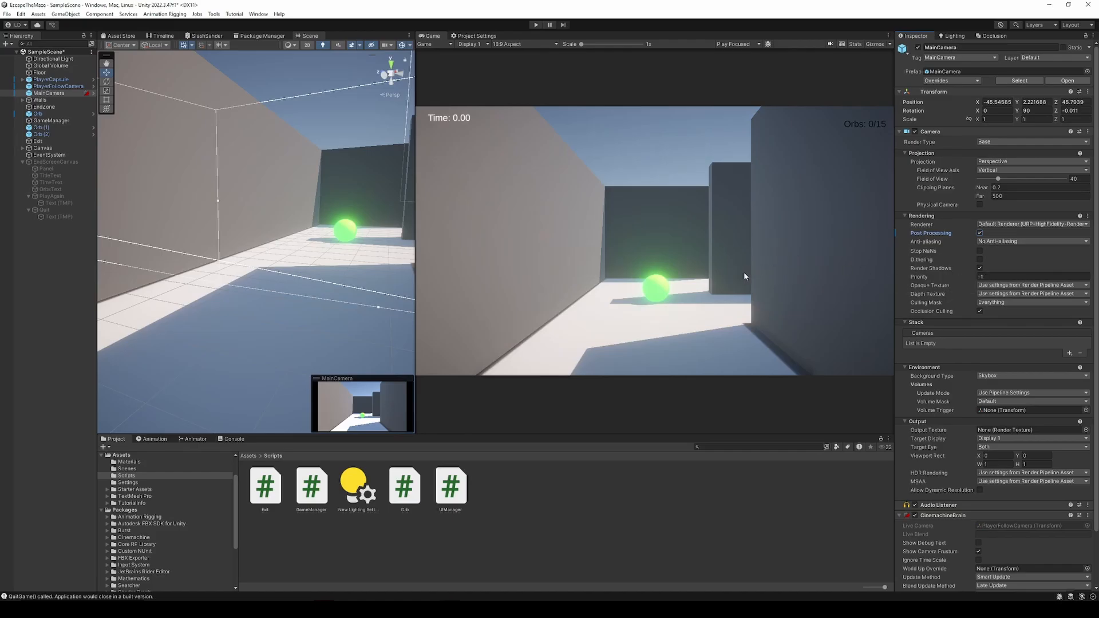
pyautogui.click(249, 456)
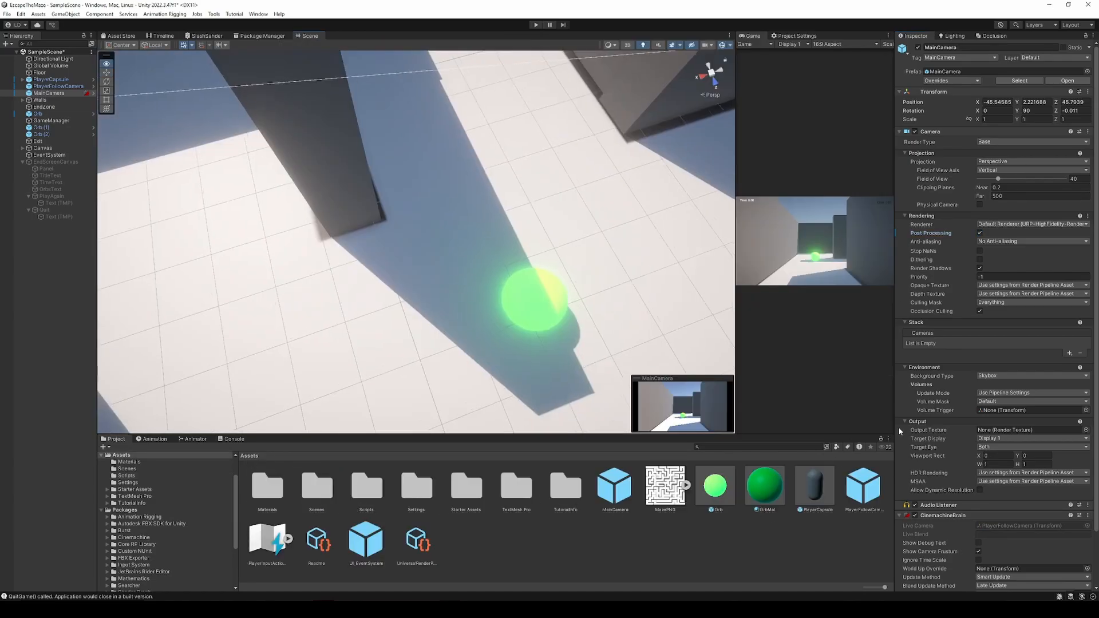
# Place additional instances of the Orb prefab in different corridors of the maze.
pyautogui.click(493, 307)
pyautogui.moveTo(491, 309); pyautogui.dragTo(346, 361)
pyautogui.moveTo(346, 361); pyautogui.dragTo(349, 360)
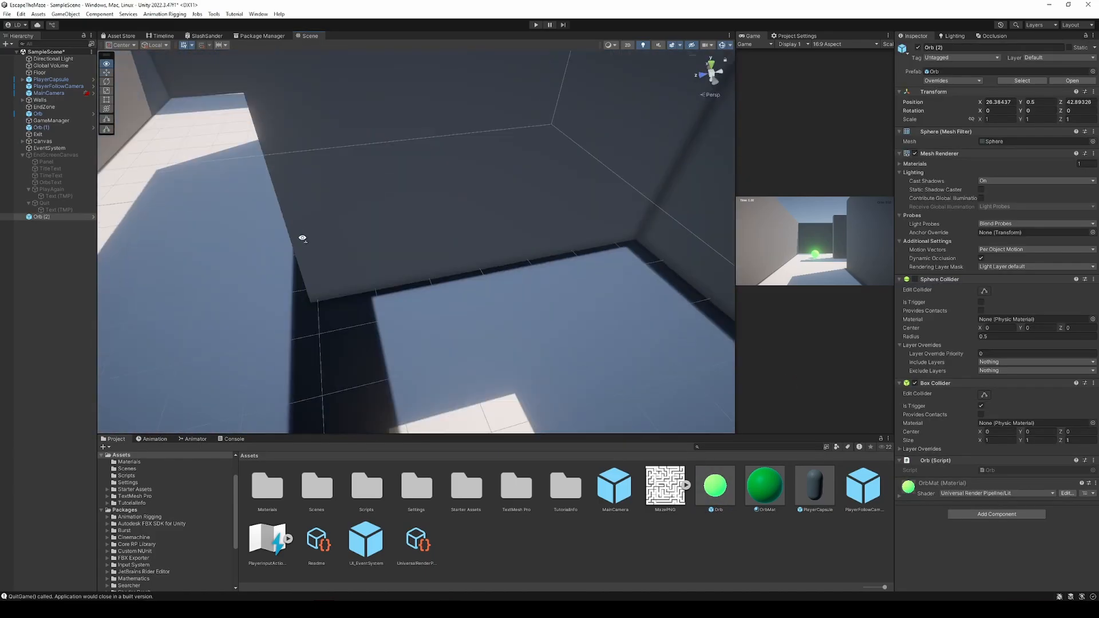
pyautogui.moveTo(300, 238); pyautogui.dragTo(479, 263, button='right')
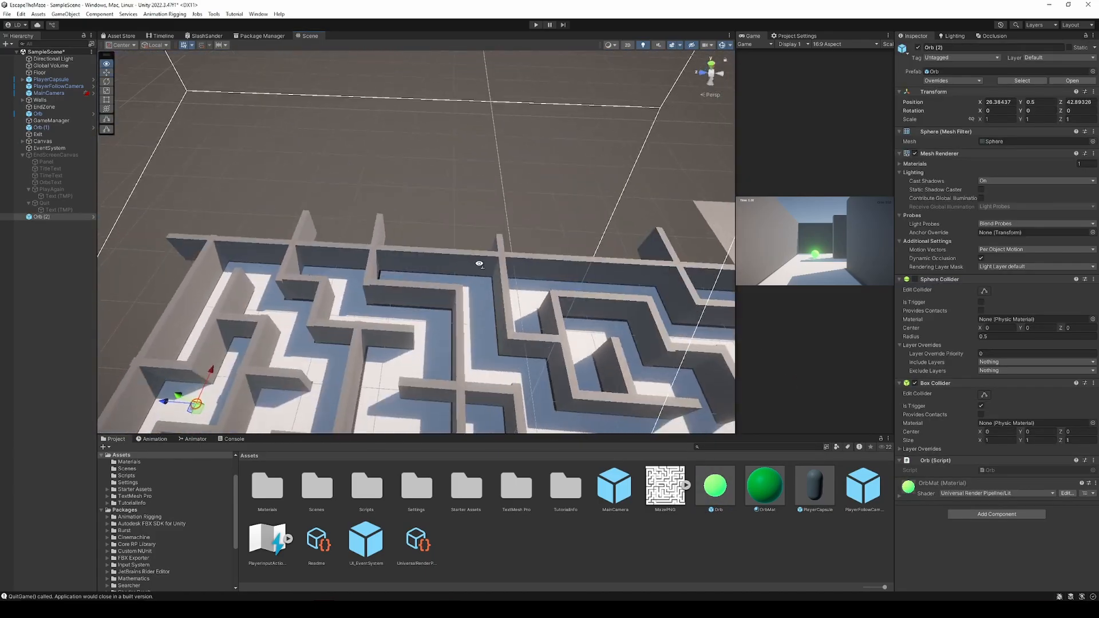
pyautogui.moveTo(716, 486); pyautogui.dragTo(319, 239)
pyautogui.moveTo(319, 239); pyautogui.dragTo(262, 251, button='right')
pyautogui.hotkey('ctrl', 'z')
pyautogui.moveTo(715, 486); pyautogui.dragTo(354, 241)
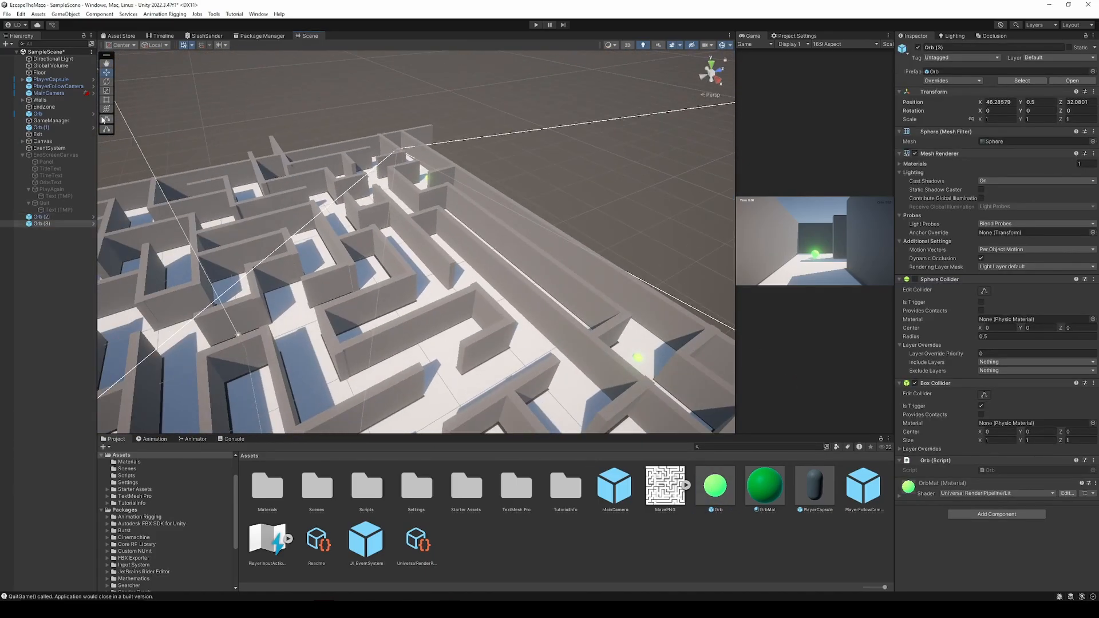
# Create an empty parent object named Orbs, group the placed orbs under it and delete one surplus orb.
pyautogui.rightClick(57, 263)
pyautogui.click(83, 391)
pyautogui.moveTo(38, 127); pyautogui.dragTo(45, 216)
pyautogui.click(49, 198)
pyautogui.moveTo(43, 203); pyautogui.dragTo(46, 210)
pyautogui.click(80, 217)
pyautogui.press('Delete')
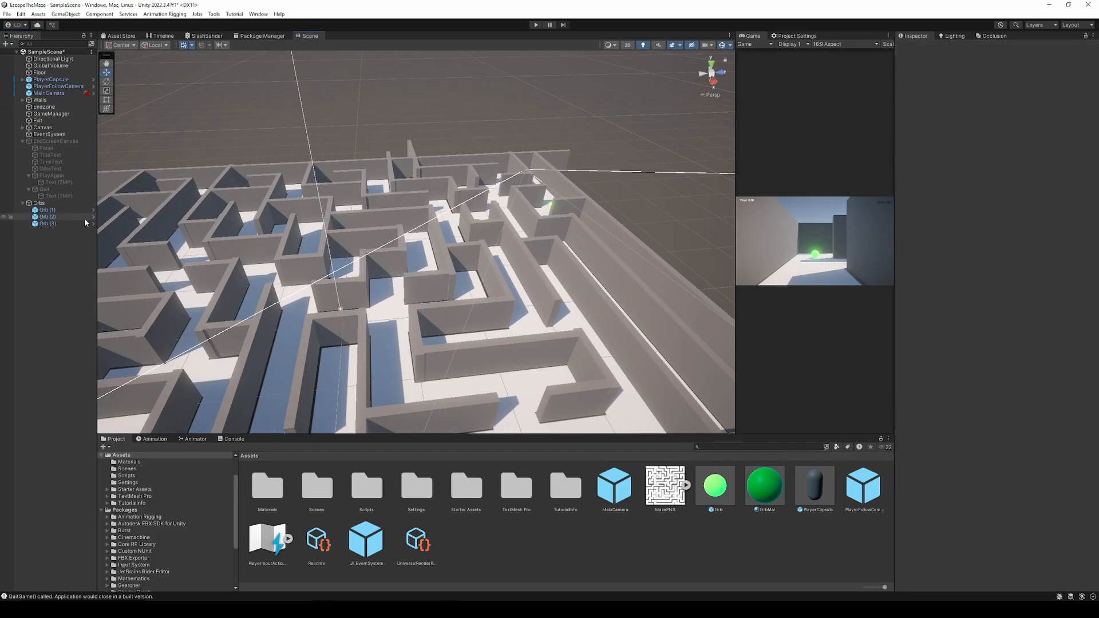
# Distribute more Orb prefab instances throughout the maze's corridors until the scene holds 15 orbs.
pyautogui.click(56, 217)
pyautogui.doubleClick(56, 210)
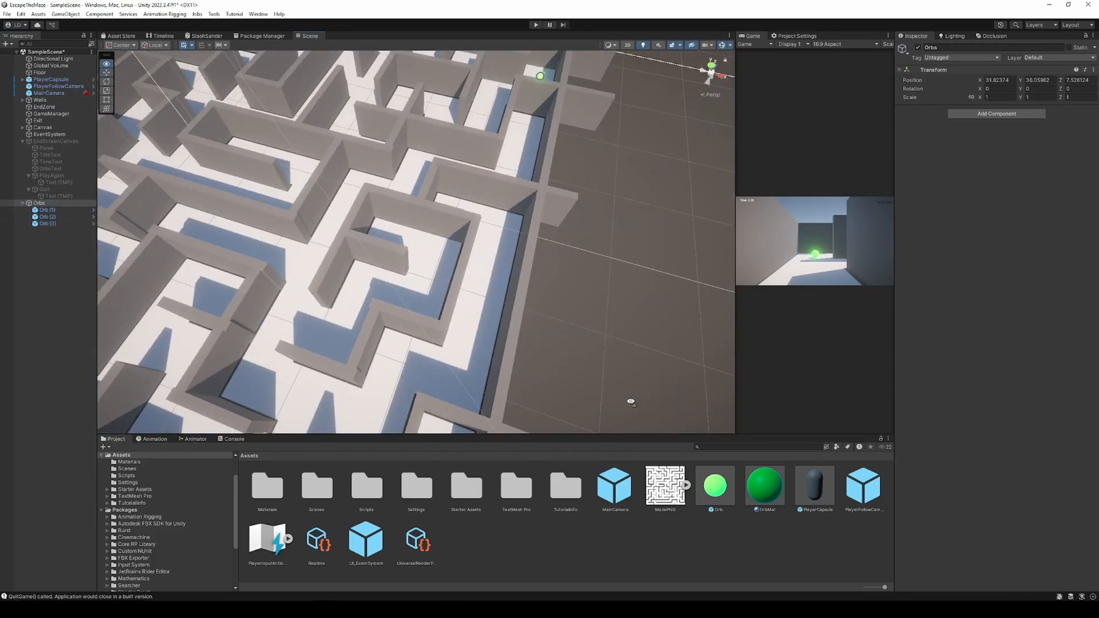
pyautogui.click(399, 239)
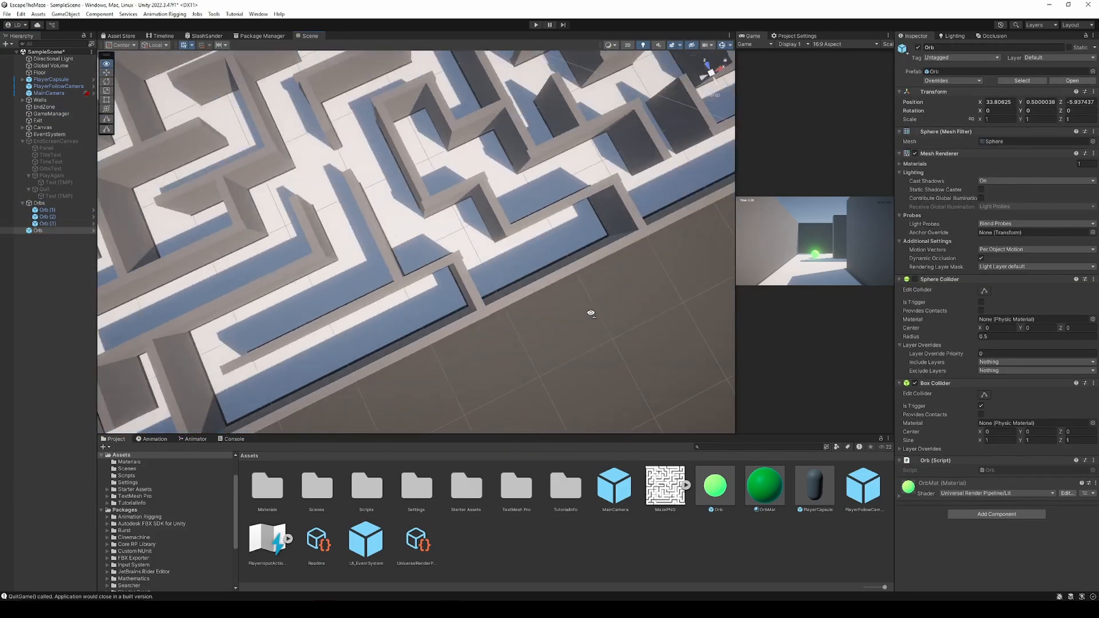
pyautogui.moveTo(65, 204); pyautogui.dragTo(61, 203)
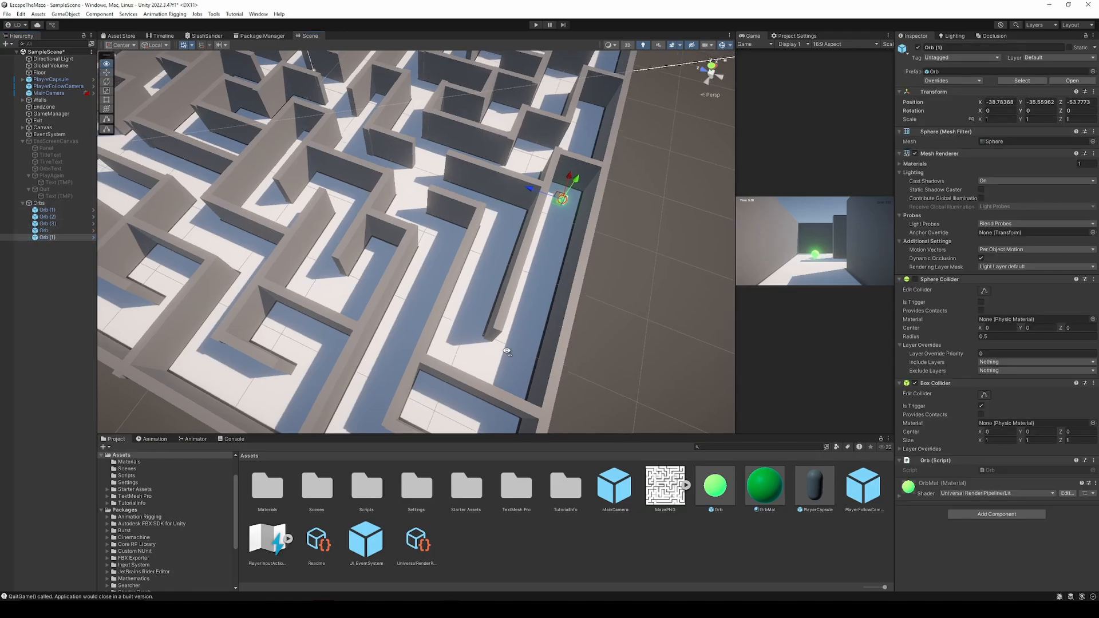
pyautogui.keyDown('alt'); pyautogui.moveTo(435, 275); pyautogui.dragTo(407, 235); pyautogui.keyUp('alt')
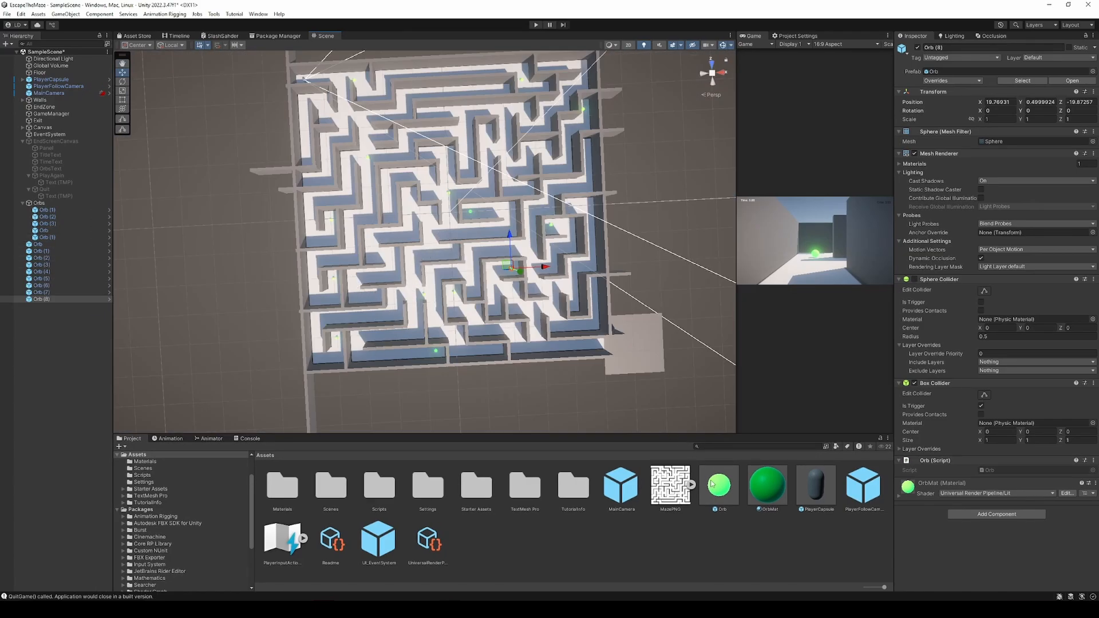
pyautogui.moveTo(711, 484); pyautogui.dragTo(375, 297)
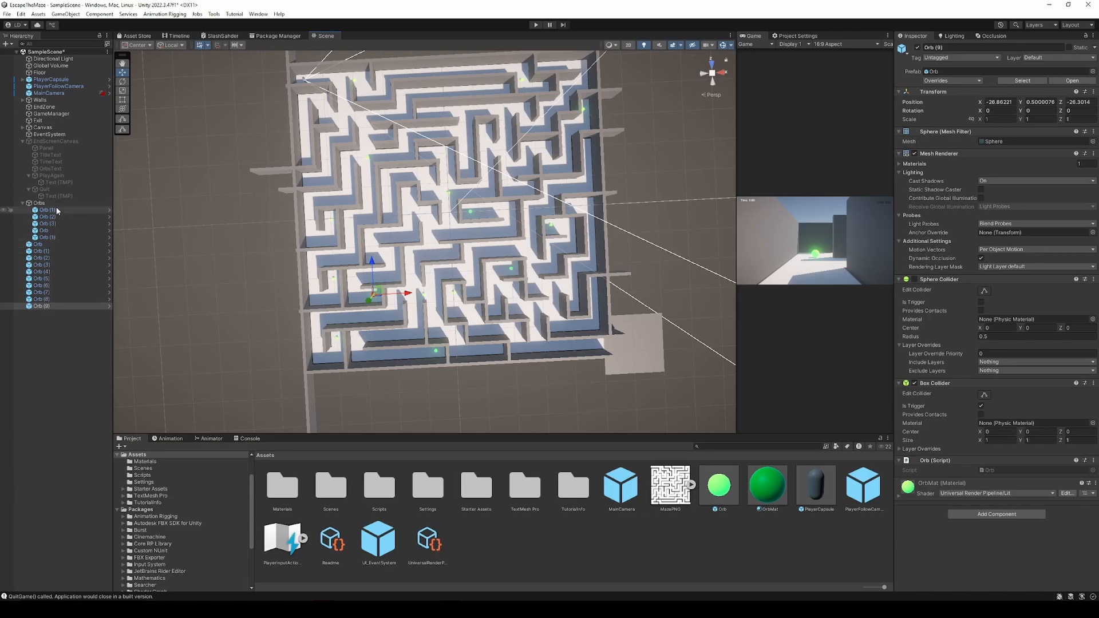
# Move the ten ungrouped orbs, Orb through Orb (9), into the Orbs parent object and collapse it.
pyautogui.click(39, 244)
pyautogui.keyDown('shift'); pyautogui.click(44, 306); pyautogui.keyUp('shift')
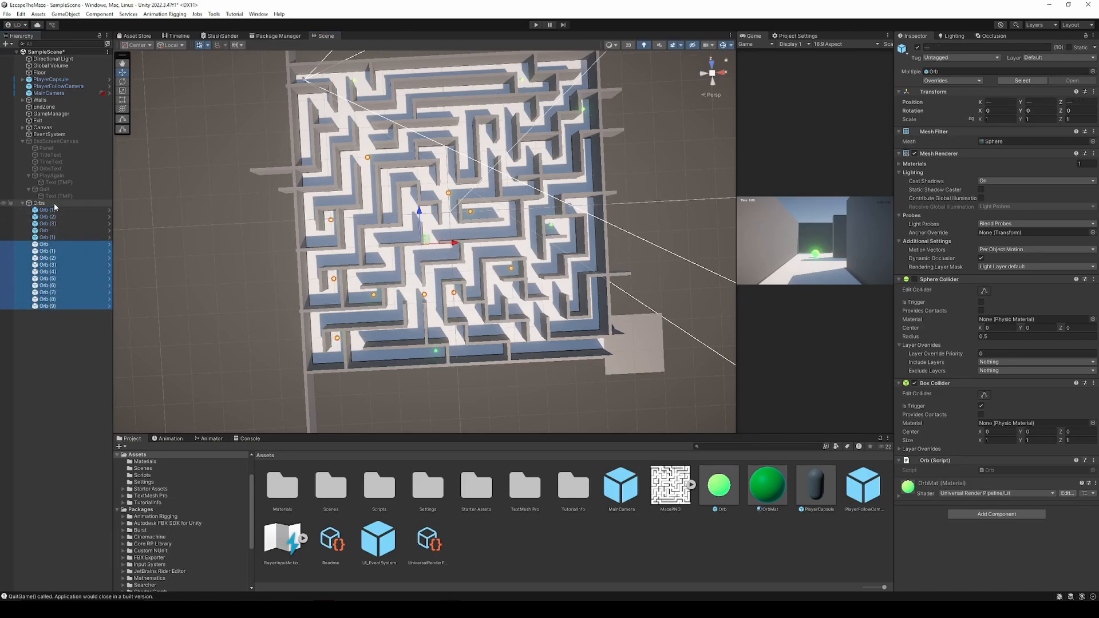
pyautogui.click(23, 204)
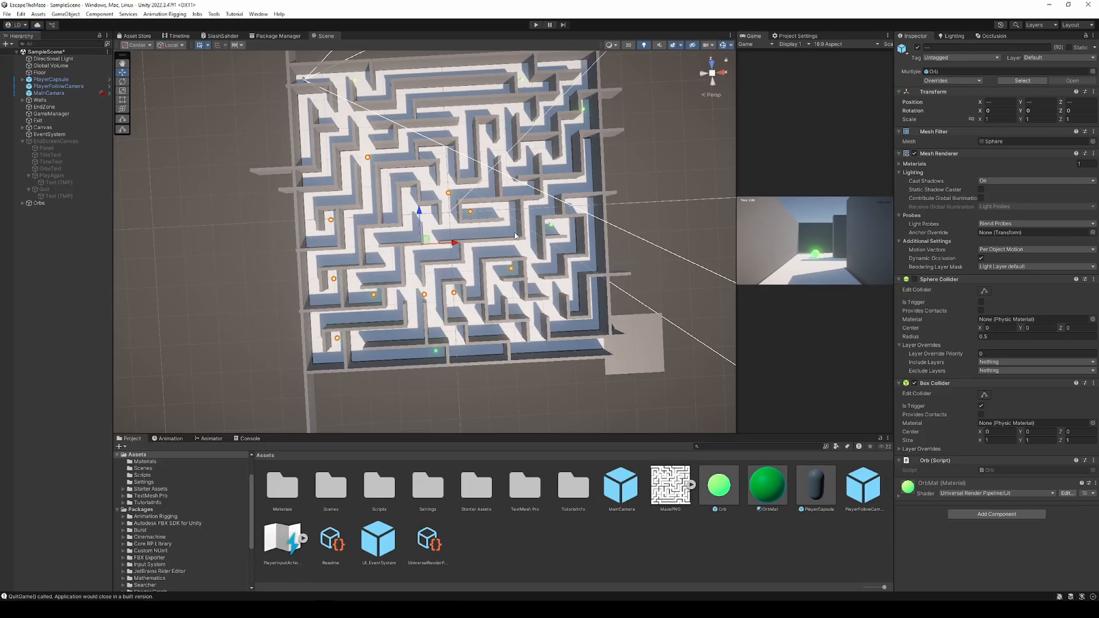